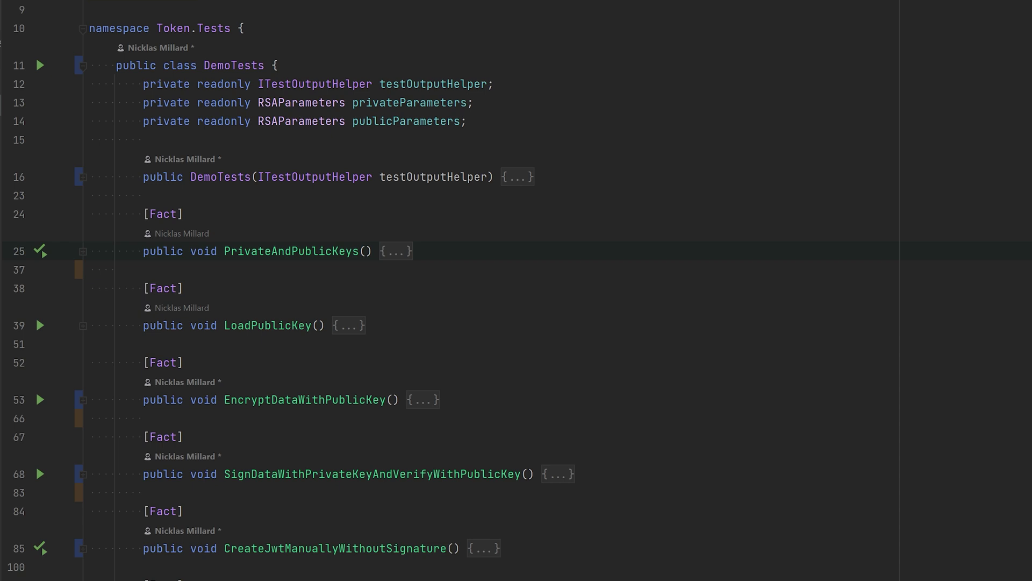
Unfold PrivateAndPublicKeys and walk through its RSA.Create and ExportParameters lines.
key("Left")
key("ctrl+plus")
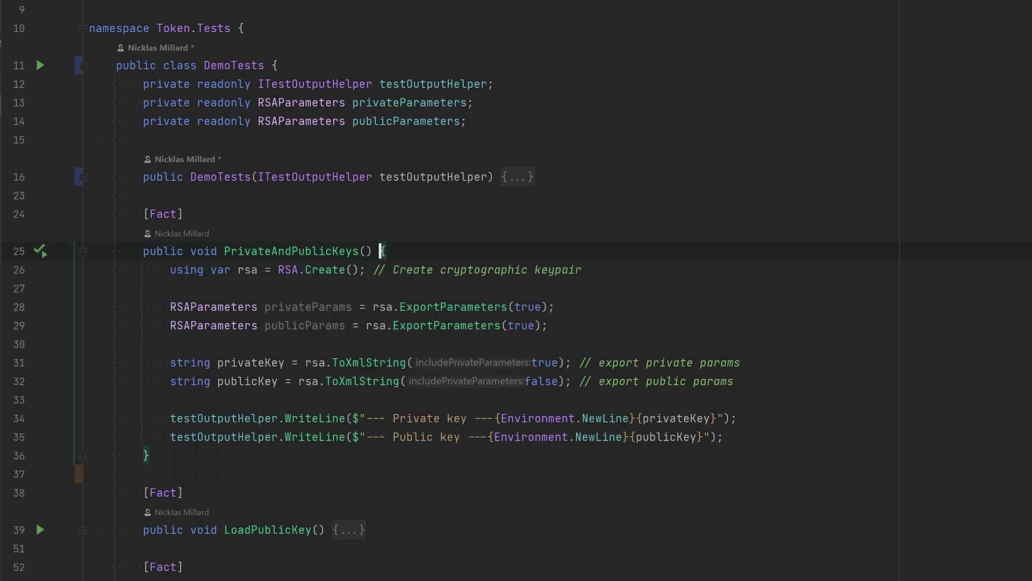
scroll(516, 291, "down", 1)
key("Down")
key("Home")
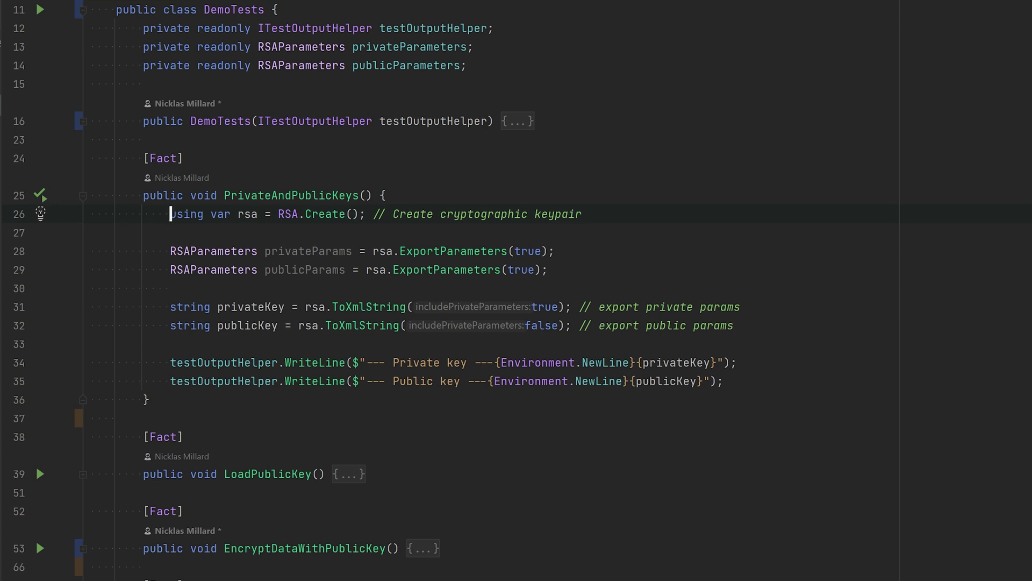
key("shift+End")
key("Home")
key("ctrl+Right")
key("ctrl+Right")
key("ctrl+Right")
key("Right")
key("Down")
key("Down")
key("shift+Down")
key("shift+Down")
key("Down")
key("Down")
Run the PrivateAndPublicKeys test so it prints the XML private and public keys.
key("ctrl")
key("ctrl+u")
key("r")
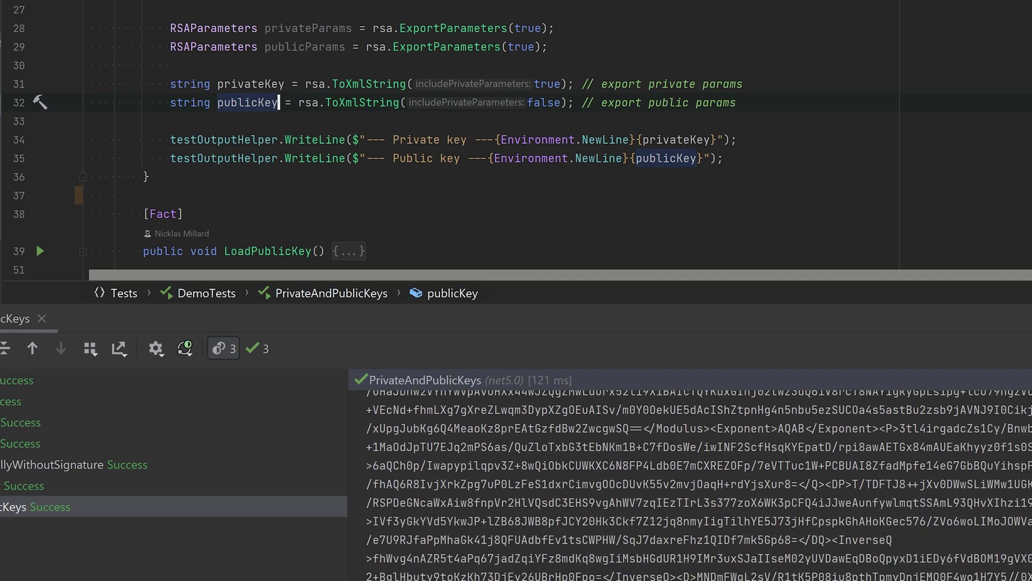
key("shift+Escape")
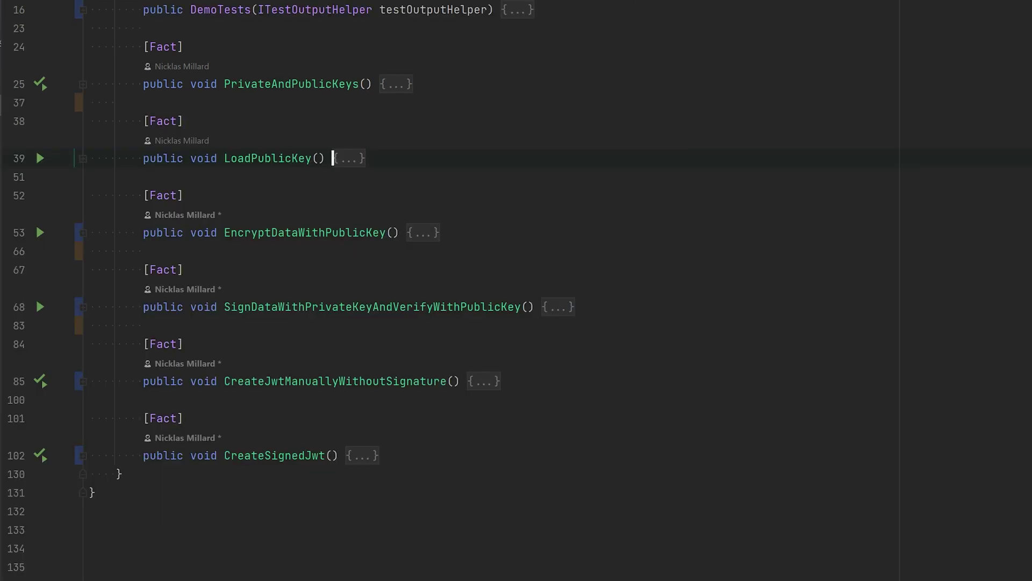
key("ctrl+KP_Add")
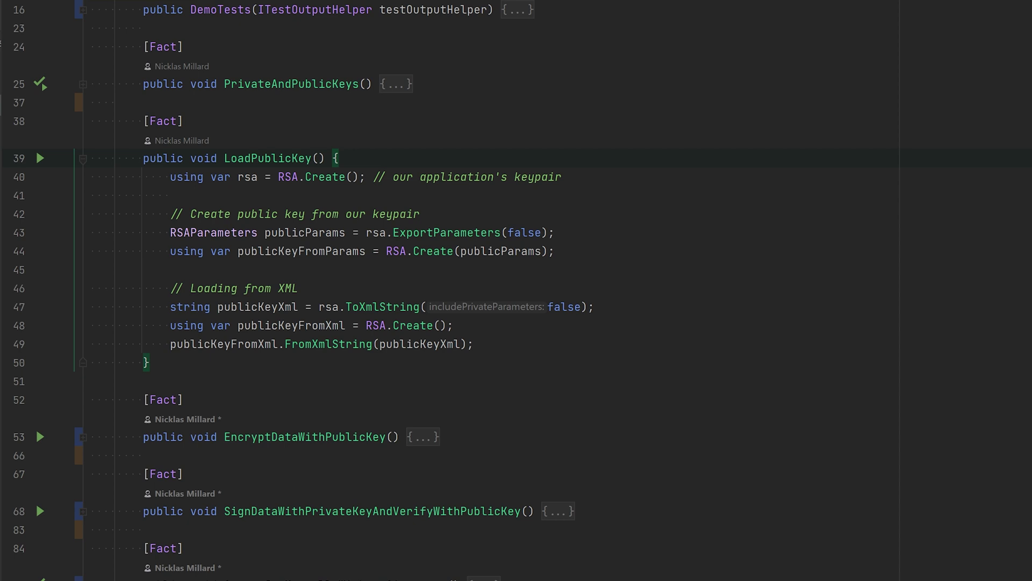
key("Up")
key("Down")
key("Down")
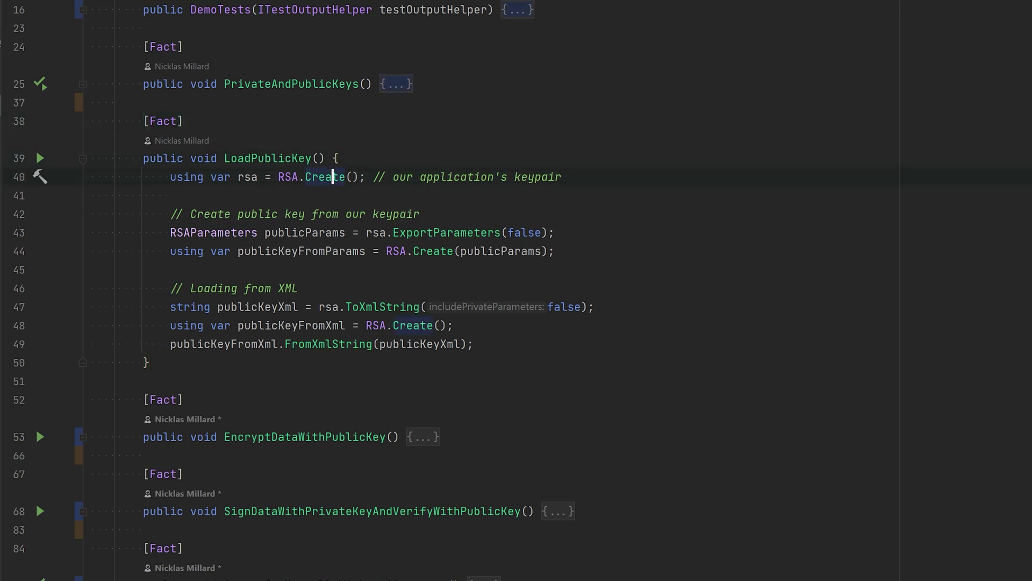
key("Left")
key("Left")
key("Left")
key("Left")
key("Left")
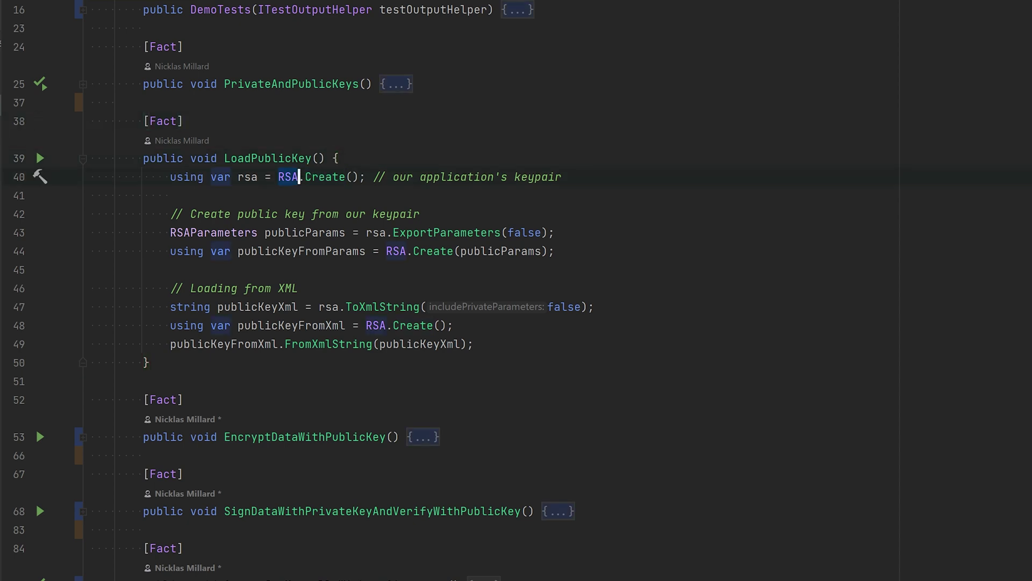
key("Down")
key("Down")
key("Down")
key("Down")
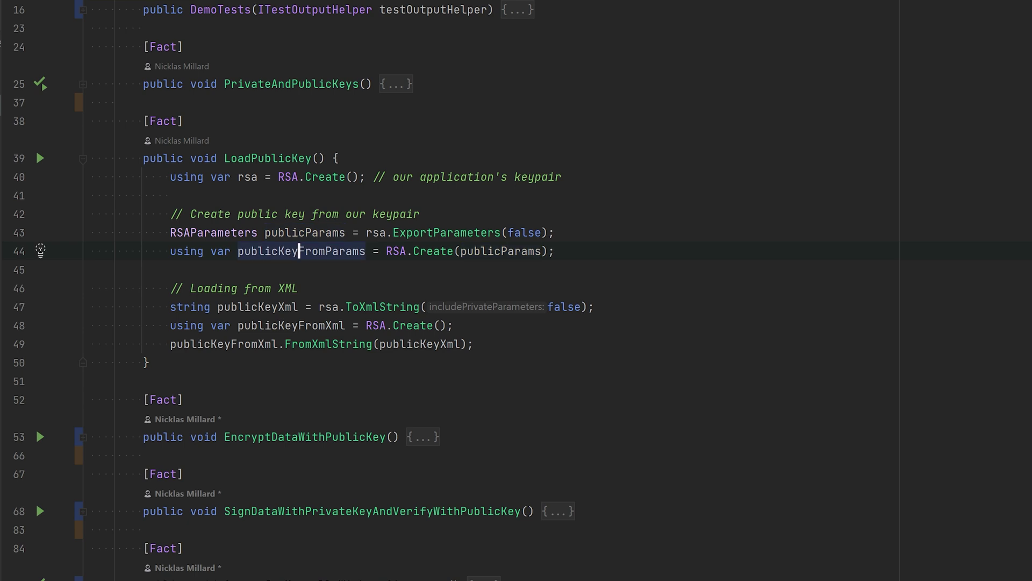
key("End")
key("Left")
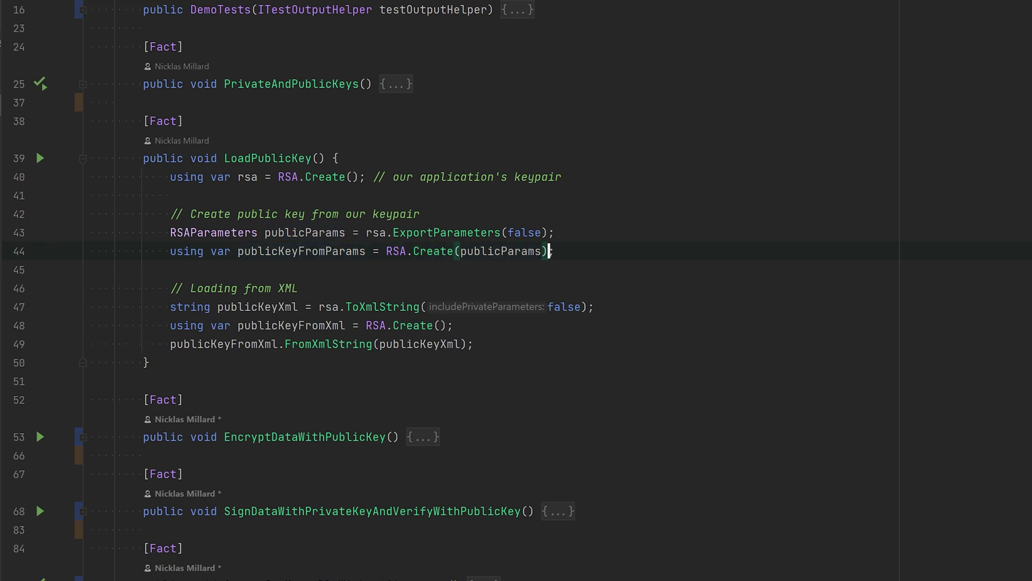
key("Left")
key("ctrl+w")
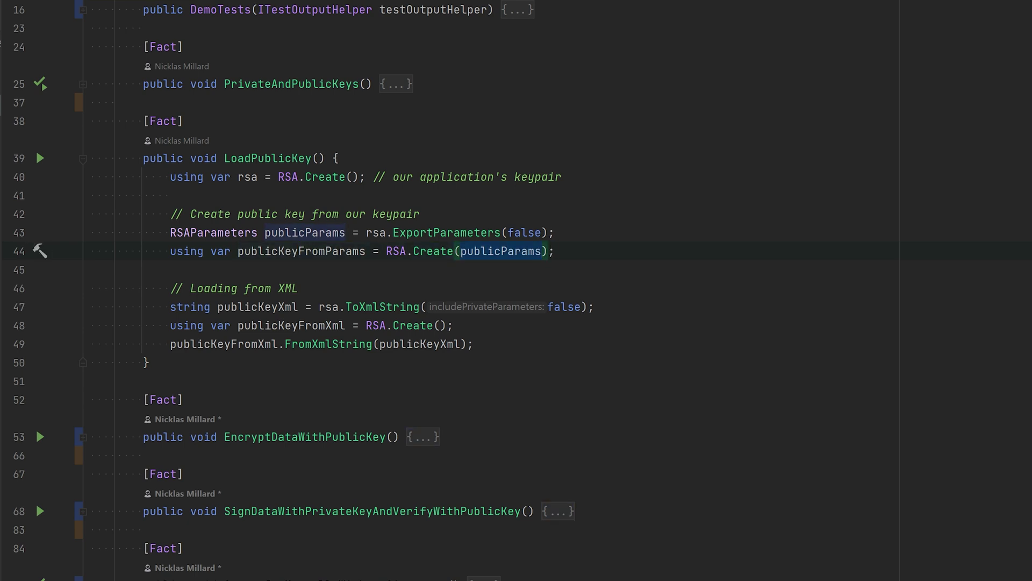
key("Down")
key("Down")
key("Down")
key("shift+End")
key("End")
key("shift+Home")
key("Down")
key("shift+End")
key("Down")
key("Up")
key("Down")
key("ctrl+minus")
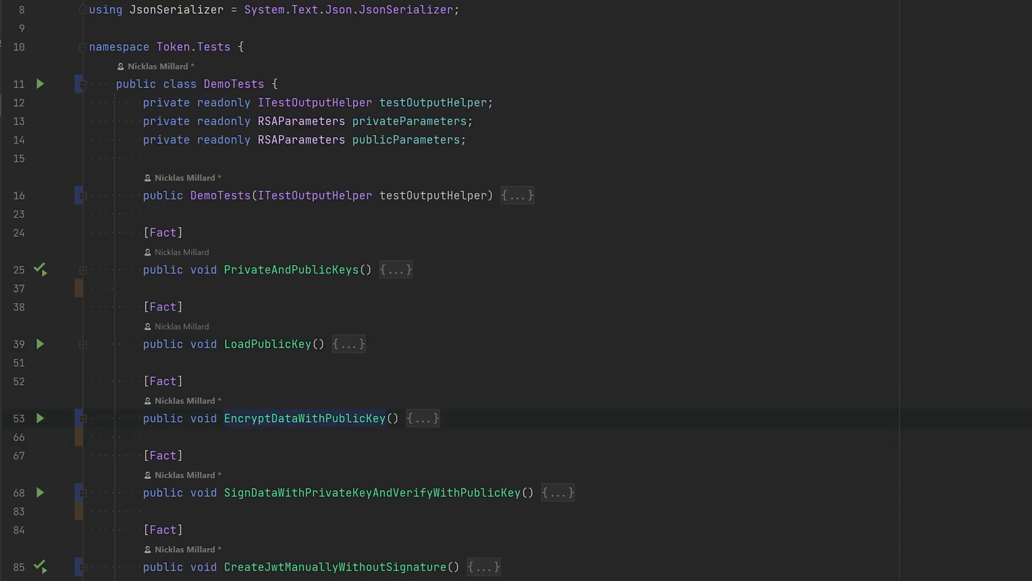
Unfold EncryptDataWithPublicKey and step through its plaintext, Encrypt and Decrypt lines.
key("ctrl+equal")
key("Down")
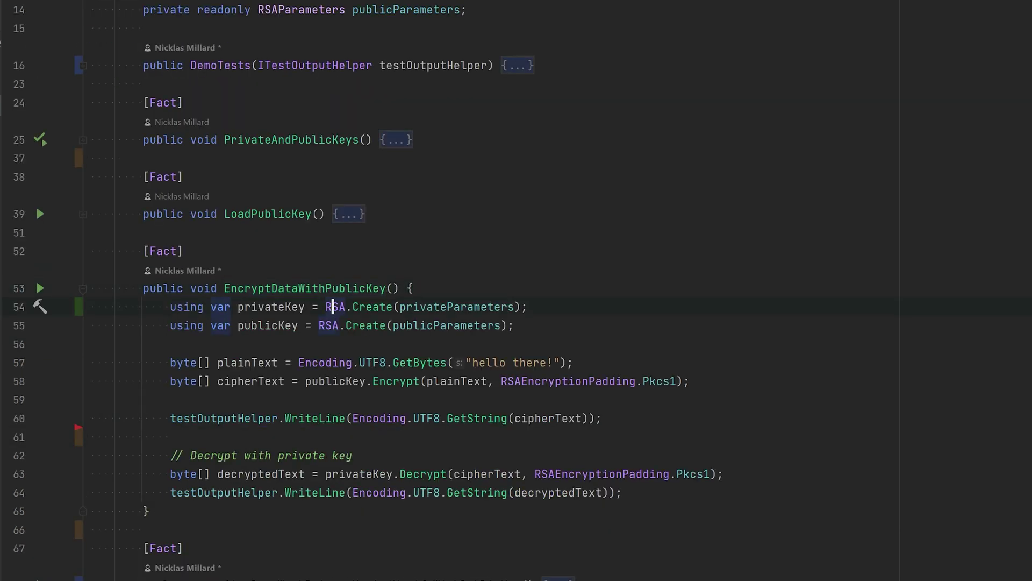
key("Down")
key("Down")
key("Down")
key("Down")
key("Down")
key("Down")
key("Down")
key("Down")
key("Right")
key("ctrl+Right")
key("ctrl+Right")
key("ctrl+Right")
key("Right")
key("ctrl+Right")
Run the tests and select the garbled ciphertext in the output.
key("ctrl+u")
key("ctrl+r")
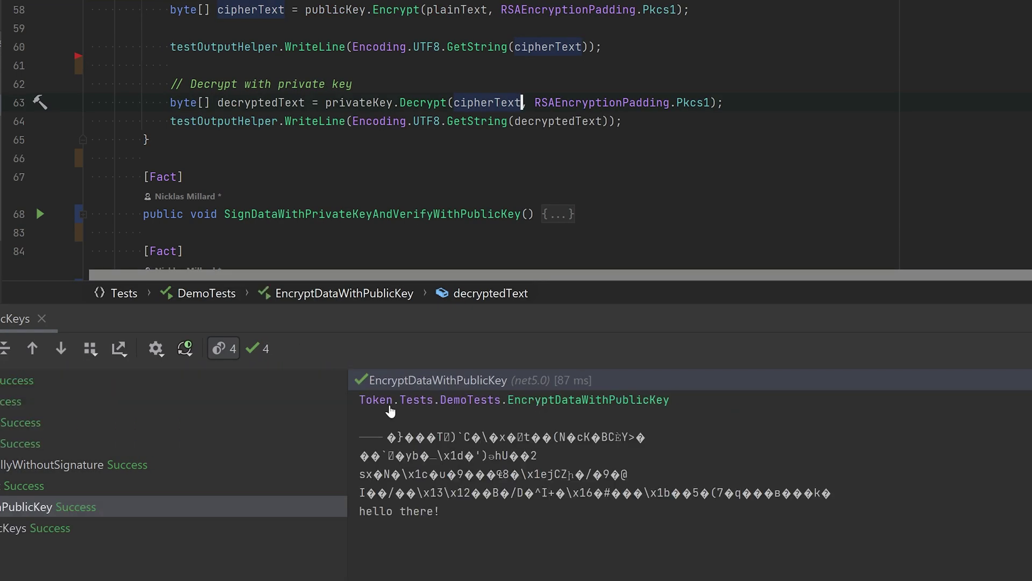
left_click_drag(386, 436, 517, 493)
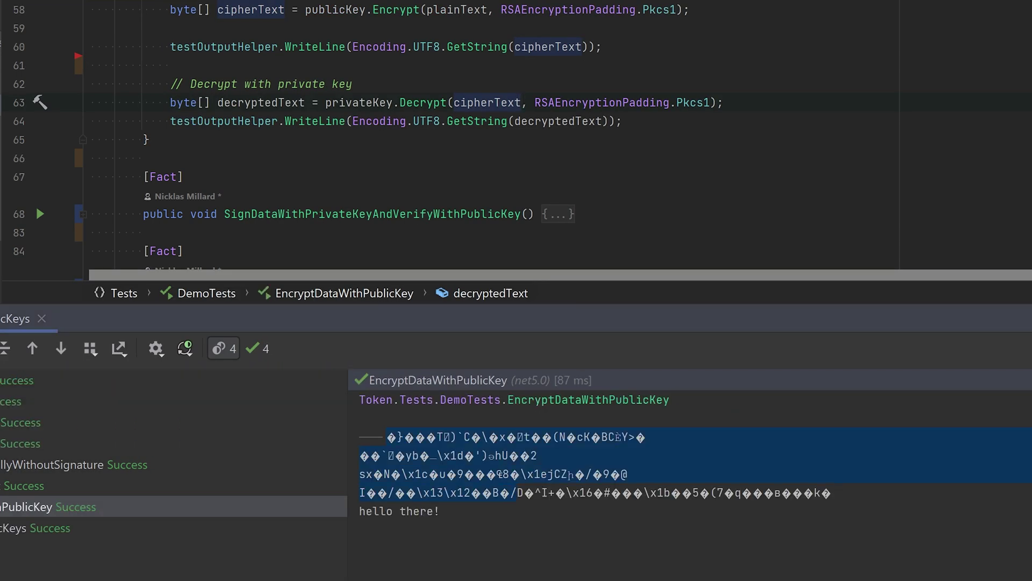
Hide the test results, fold all methods and unfold SignDataWithPrivateKeyAndVerifyWithPublicKey.
key("shift+Escape")
key("Up")
key("ctrl+shift+KP_Subtract")
left_click(408, 216)
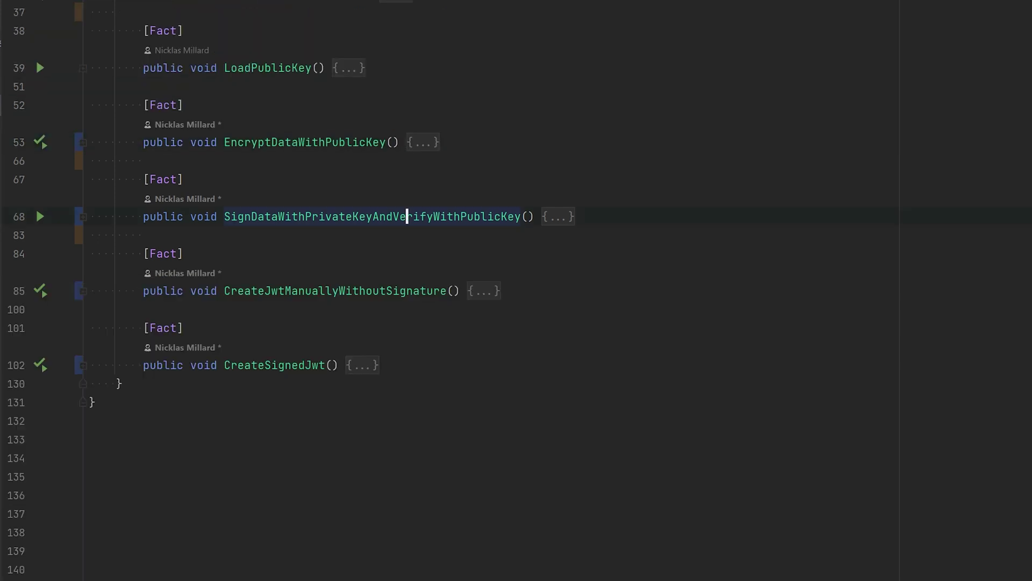
key("ctrl+KP_Add")
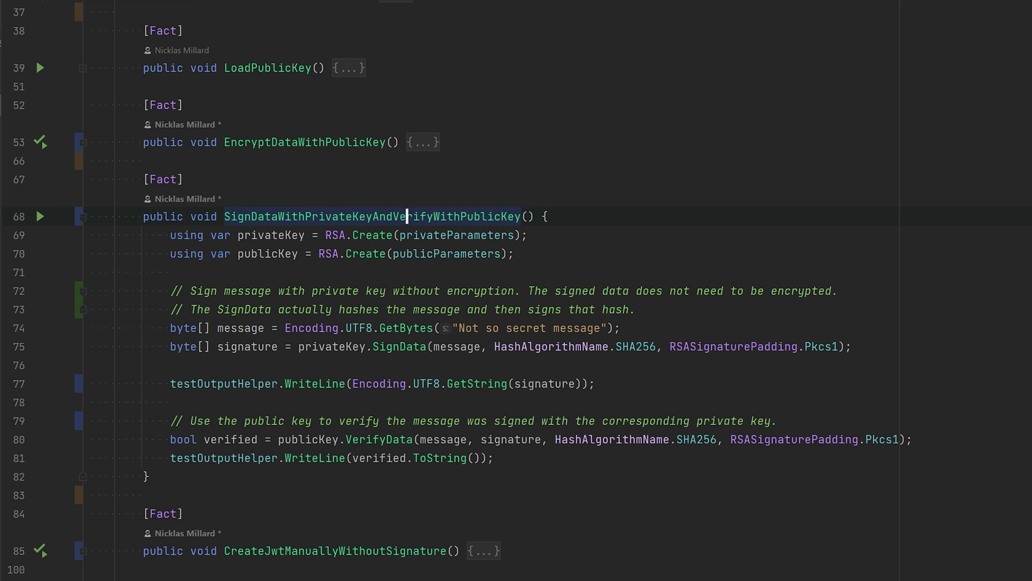
scroll(517, 290, "down", 2)
scroll(516, 290, "down", 2)
Walk through the message-bytes line and the SignData call using privateKey.
key("Down")
key("Down")
key("Down")
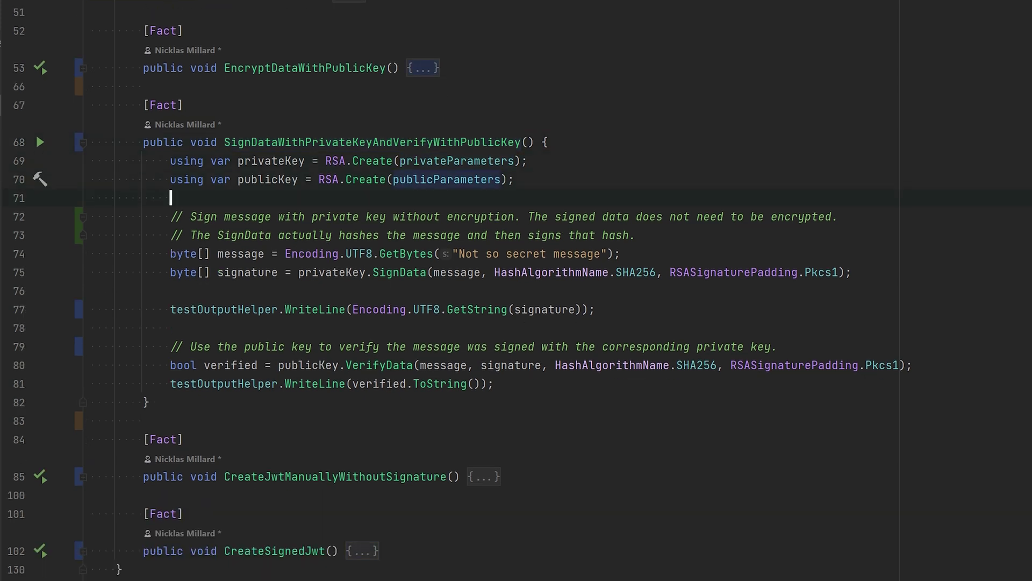
key("Down")
key("Down")
key("Down")
key("End")
key("shift+Home")
key("Down")
key("ctrl+Right")
key("ctrl+Right")
key("ctrl+Right")
key("ctrl+Right")
key("ctrl+Right")
Step through the VerifyData arguments on line 80, ending at publicKey.
key("Down")
key("Down")
key("Down")
key("ctrl+Left")
key("Left")
key("Right")
key("Right")
key("ctrl+Right")
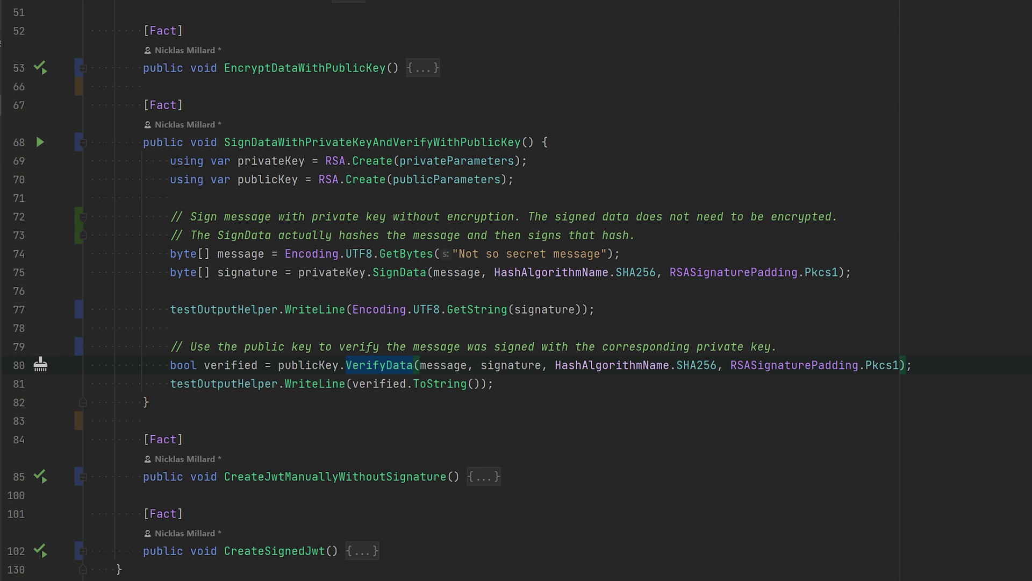
key("Up")
key("Down")
key("Right")
key("ctrl+Right")
key("ctrl+Right")
key("ctrl+Right")
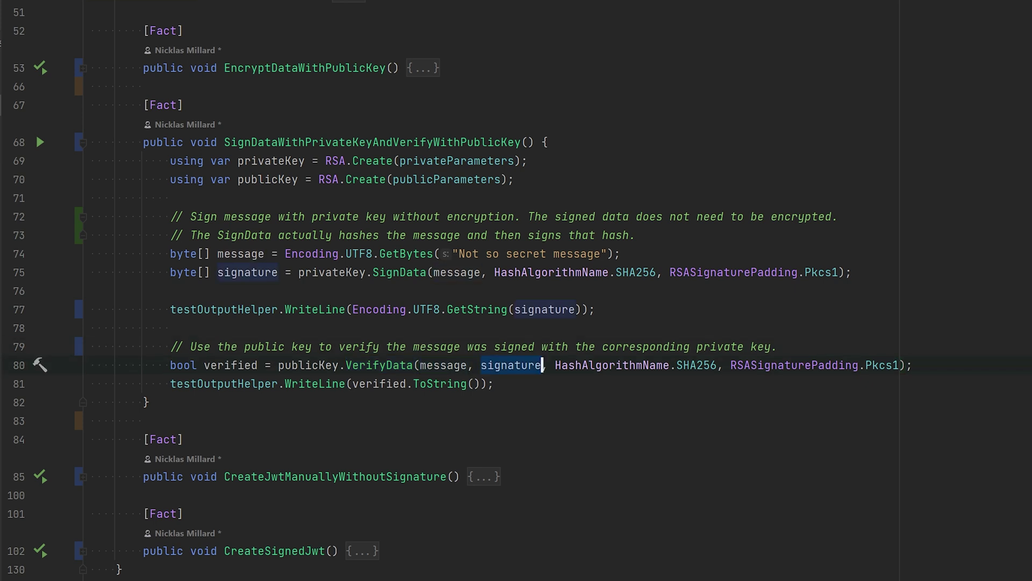
key("ctrl+Left")
key("ctrl+Left")
key("ctrl+Left")
key("ctrl+Left")
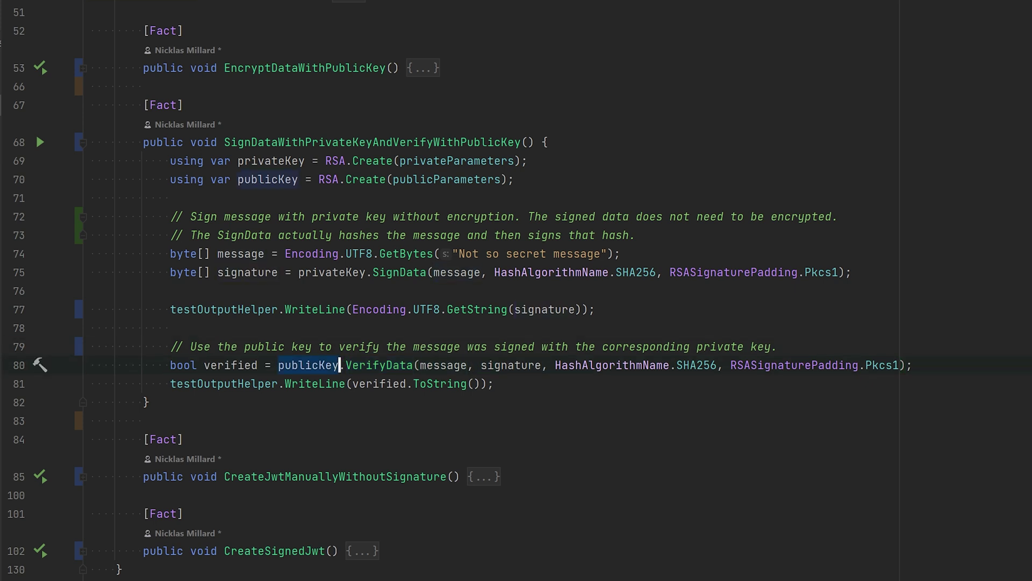
key("ctrl+Left")
Run the unit tests and show the sign-and-verify output ending in True.
key("ctrl+u")
key("ctrl+r")
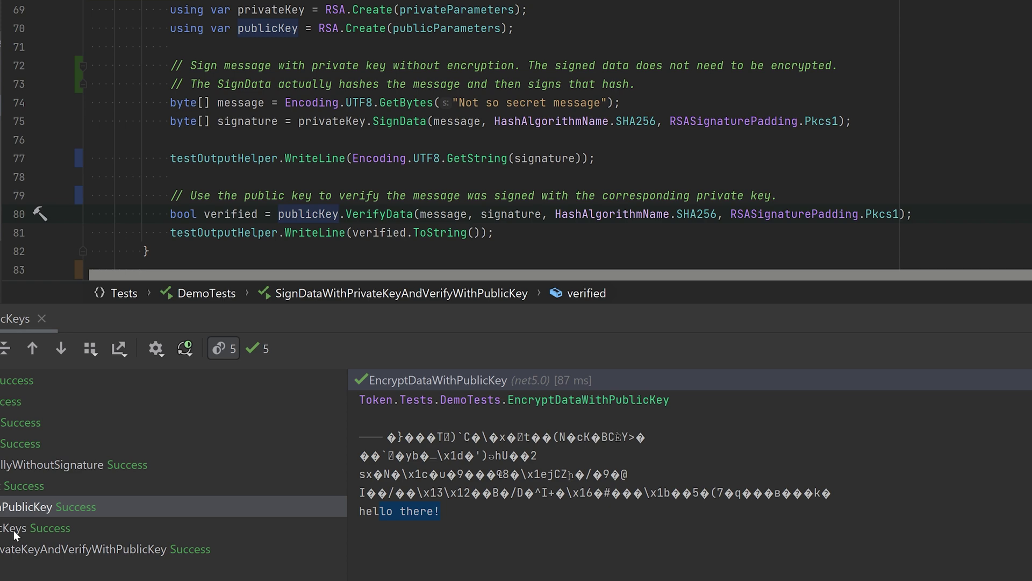
left_click(3, 545)
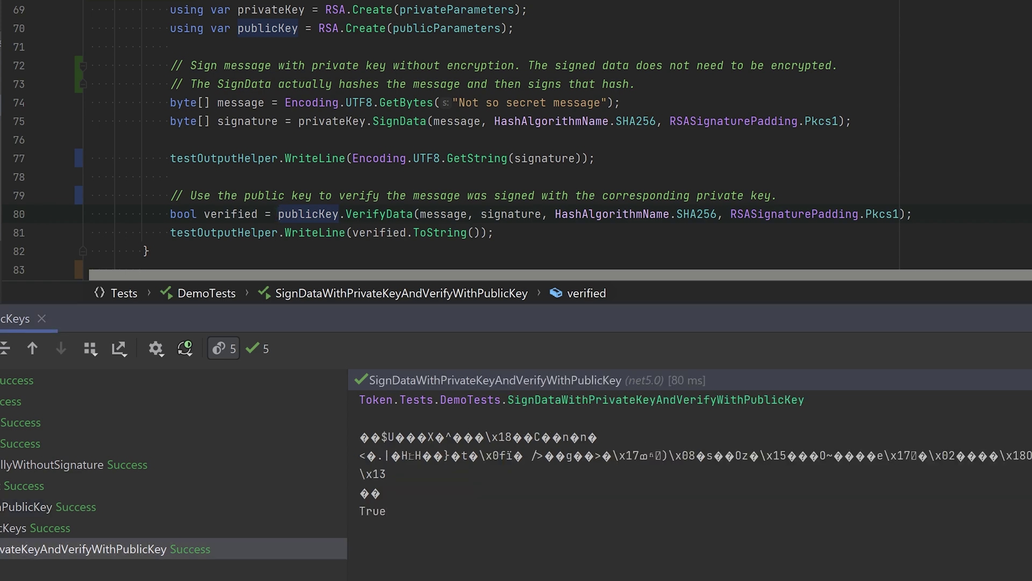
Hide the test results, fold all methods and unfold CreateJwtManuallyWithoutSignature.
key("shift+Escape")
key("ctrl+shift+minus")
key("Down")
key("Down")
key("ctrl+equal")
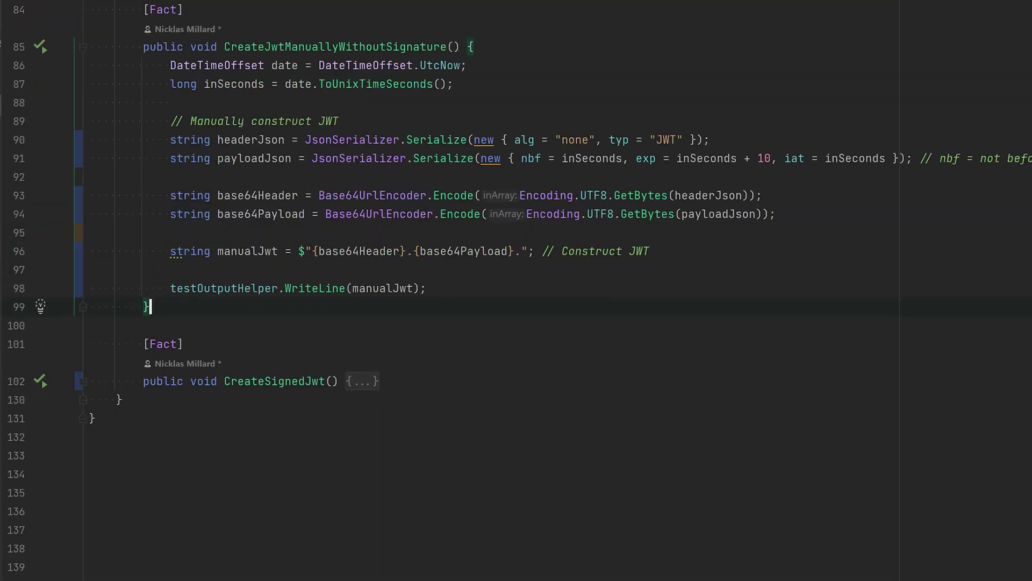
key("Up")
key("Up")
key("Up")
key("Up")
key("Up")
key("Up")
key("Up")
key("Up")
key("Up")
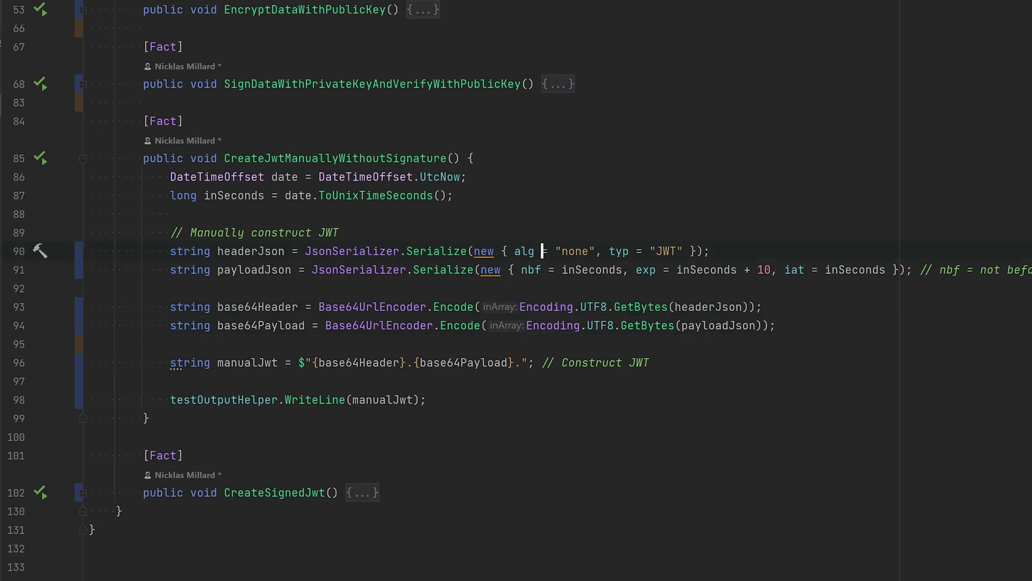
Walk through the header JSON, payload object and header encoding lines.
key("ctrl+w")
key("ctrl+w")
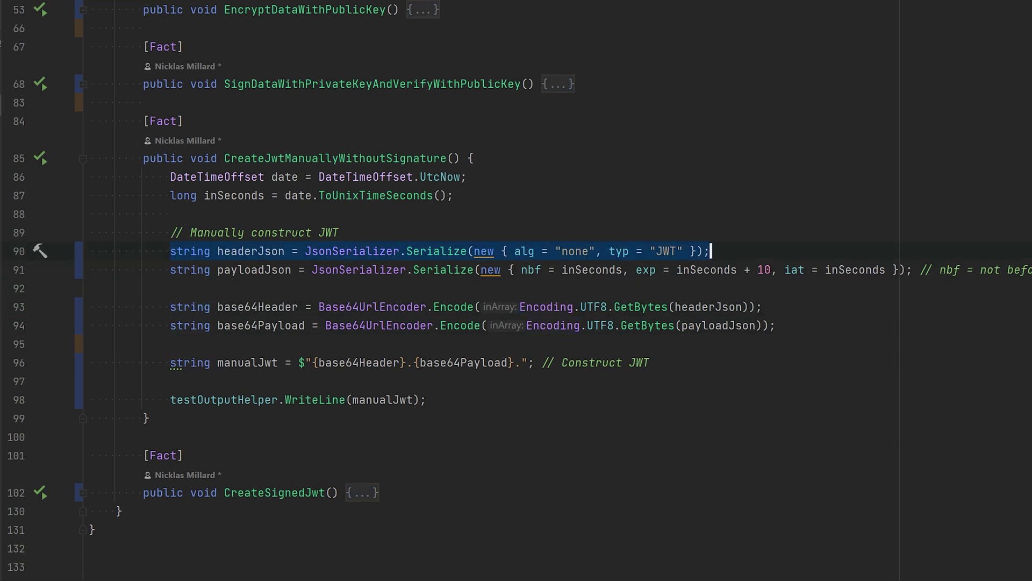
key("Down")
key("shift+Home")
key("Escape")
key("ctrl+Right")
key("ctrl+Right")
key("ctrl+Right")
key("Down")
key("Down")
Step through the interpolated JWT string on line 96 to its trailing dot.
key("Down")
key("Down")
key("Down")
key("shift+Home")
key("Left")
key("ctrl+Right")
key("ctrl+Right")
key("ctrl+Right")
key("ctrl+Right")
key("ctrl+Right")
key("ctrl+Right")
key("ctrl+Right")
key("Right")
key("Left")
key("ctrl+Right")
key("ctrl+Right")
key("Left")
key("Right")
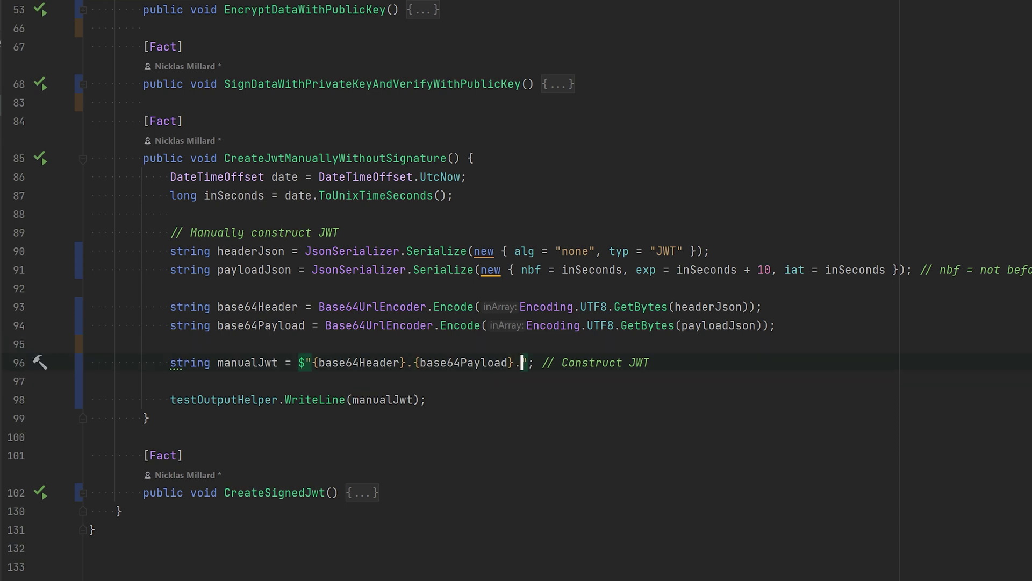
key("Up")
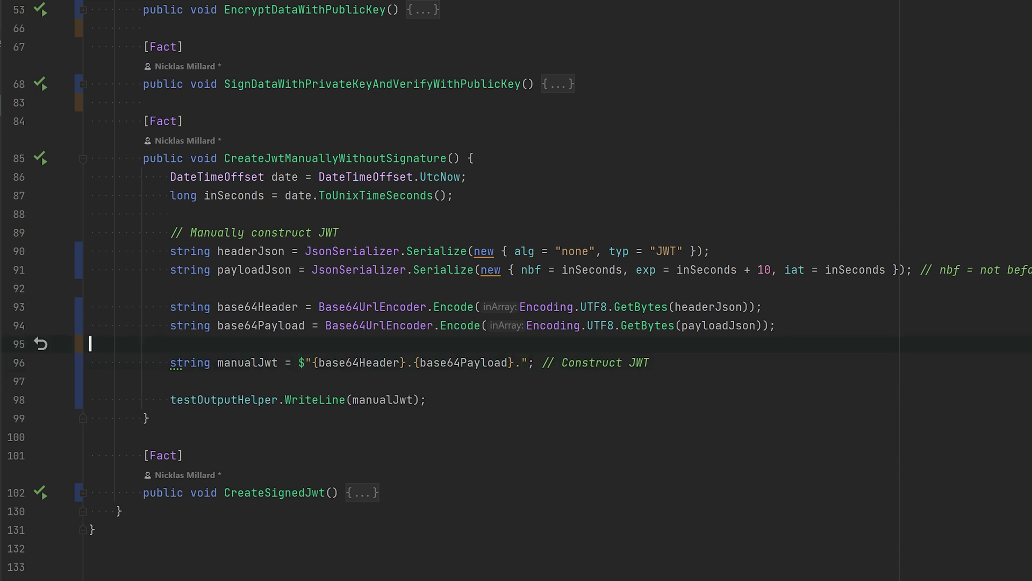
key("ctrl+minus")
key("Down")
key("Down")
key("Down")
key("ctrl+plus")
scroll(516, 291, "down", 1)
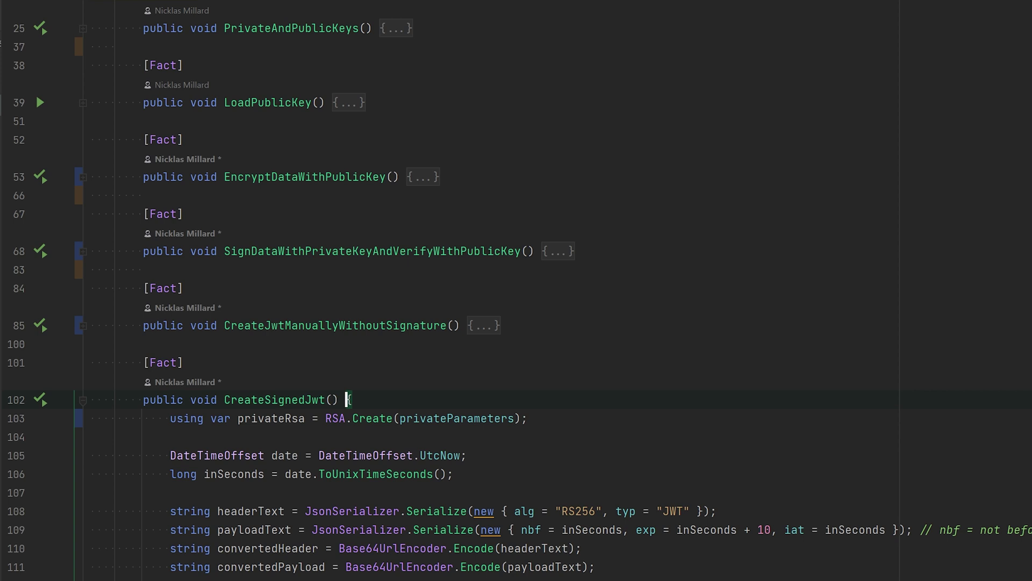
scroll(517, 291, "down", 4)
key("Down")
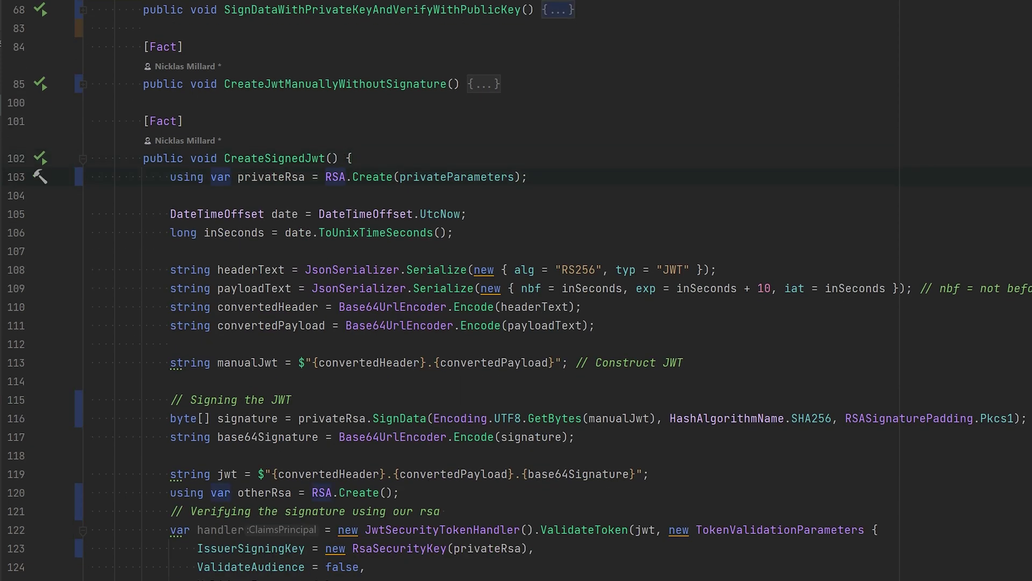
key("ctrl+Right")
key("ctrl+Right")
key("ctrl+Right")
key("ctrl+Right")
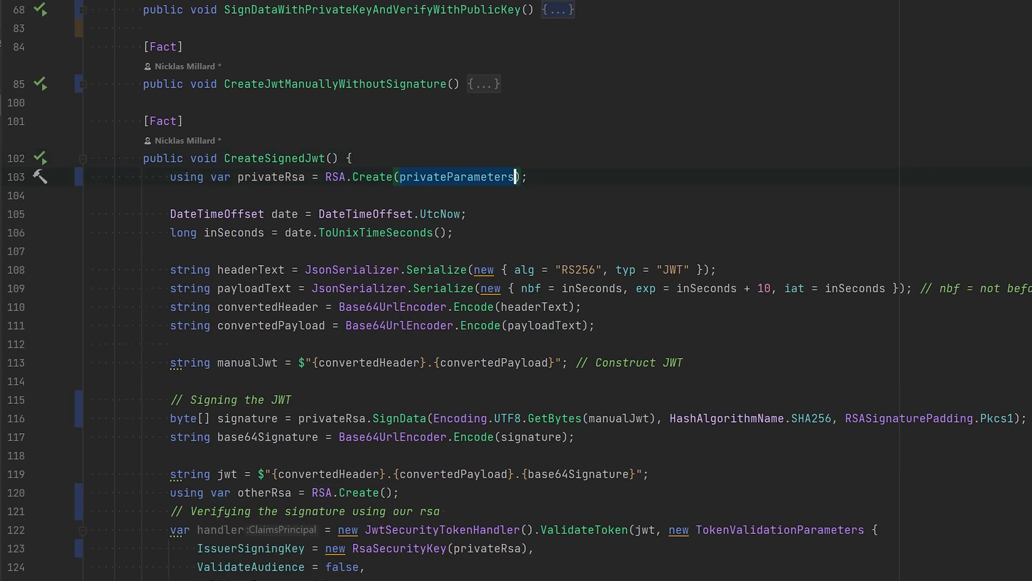
key("ctrl+Left")
key("Left")
key("Left")
key("Down")
key("Down")
key("Down")
key("Down")
key("Down")
key("Home")
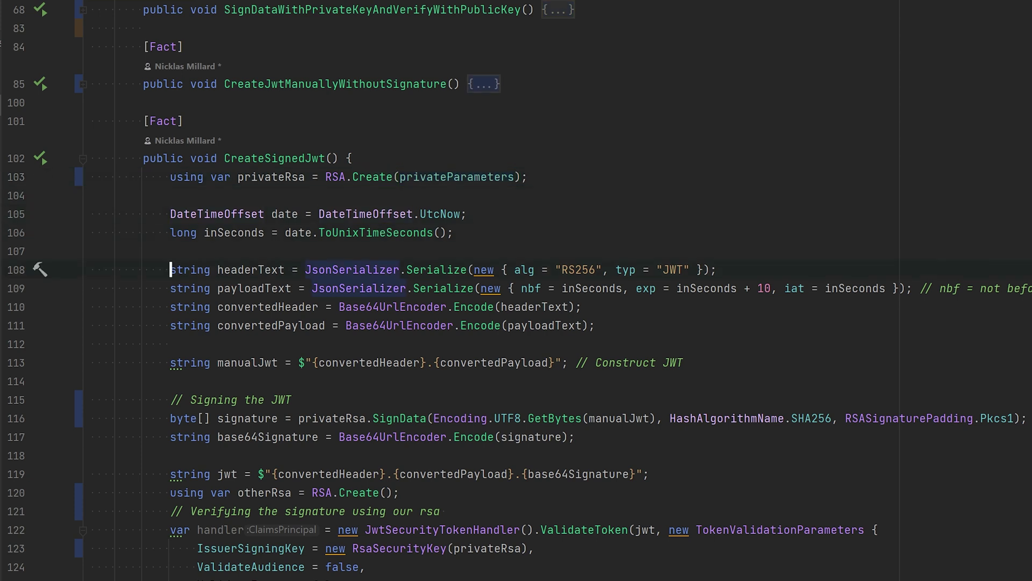
key("shift+Down")
key("shift+Down")
key("shift+Down")
key("shift+Down")
key("shift+Down")
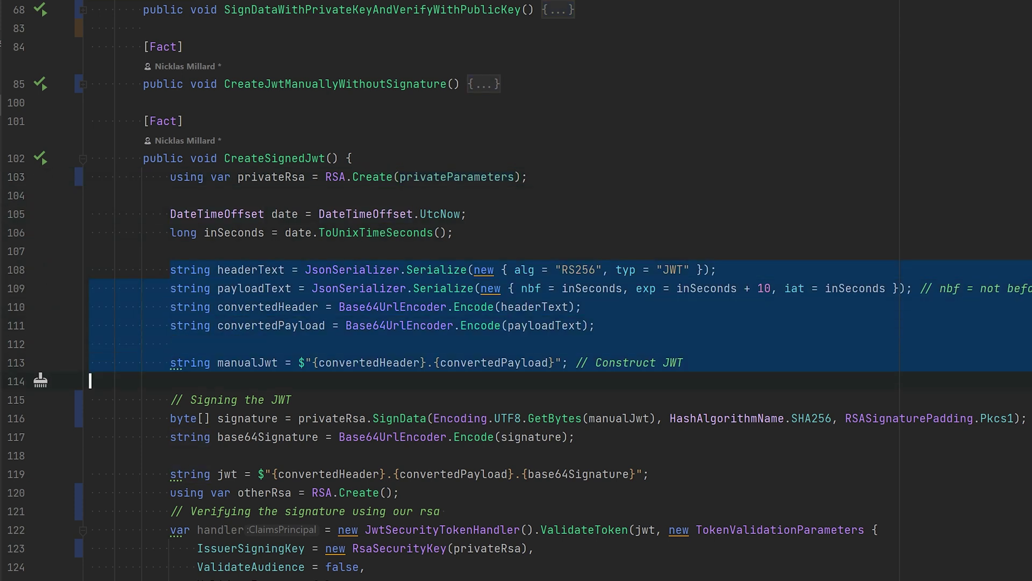
key("Down")
key("Down")
key("Home")
key("ctrl+Right")
key("ctrl+Right")
key("ctrl+Right")
key("ctrl+Right")
key("ctrl+Right")
key("Down")
key("Home")
key("shift+End")
key("Right")
key("Down")
key("Down")
key("End")
key("shift+Home")
key("ctrl+Right")
key("ctrl+Right")
key("ctrl+Right")
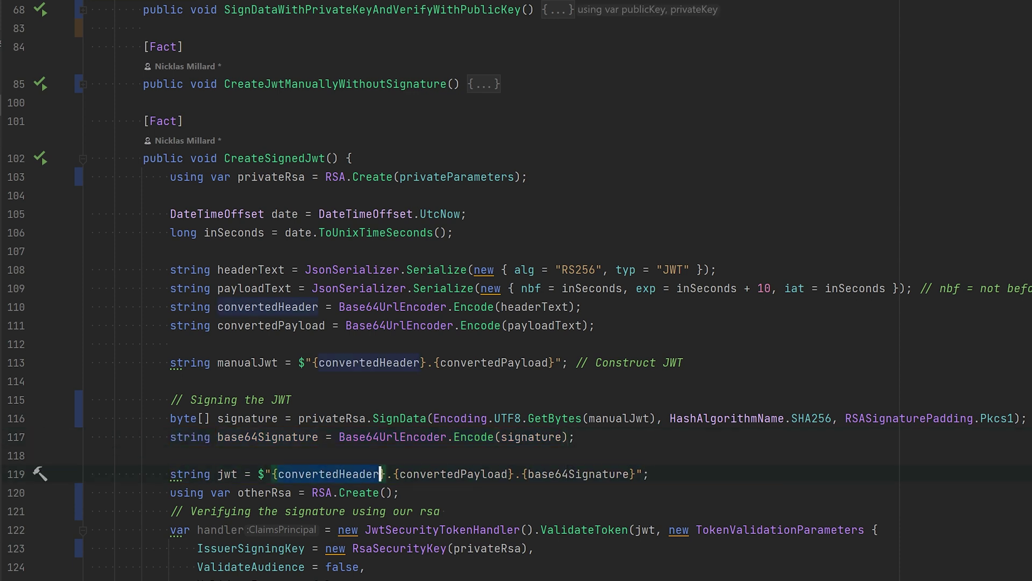
key("ctrl+Right")
key("ctrl+Right")
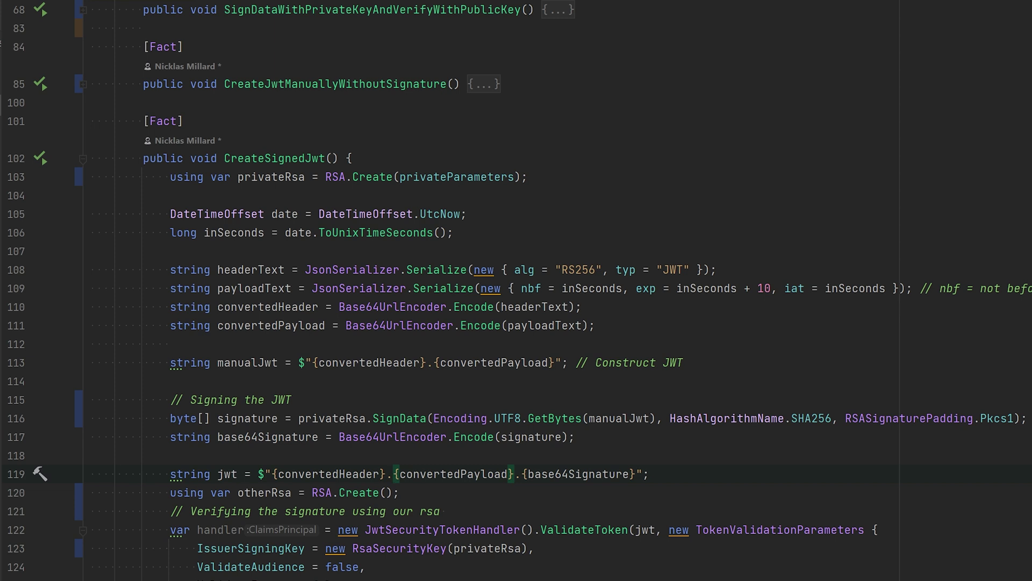
key("Down")
key("Down")
key("Down")
key("shift+End")
key("Right")
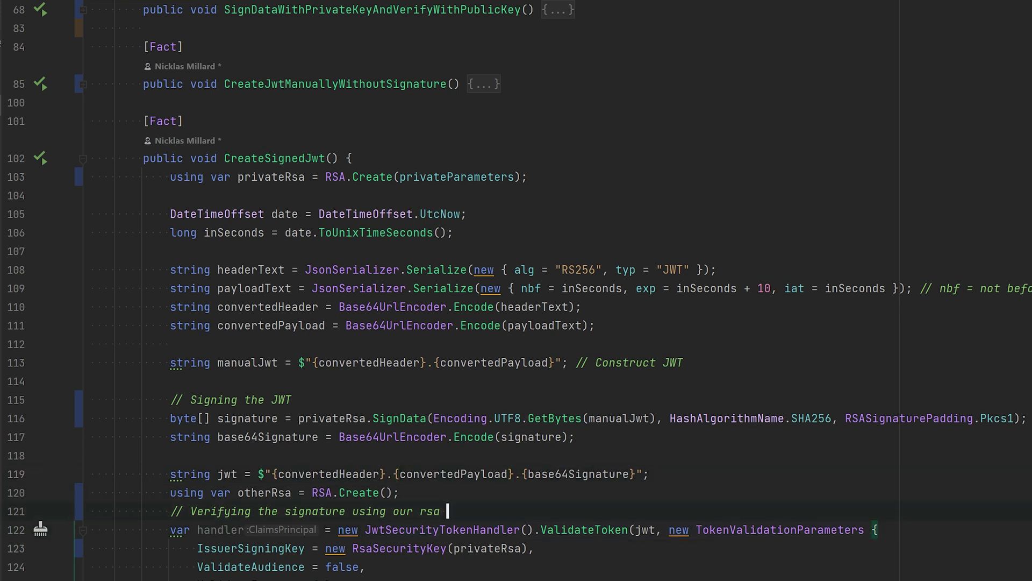
key("Down")
key("Left")
key("Left")
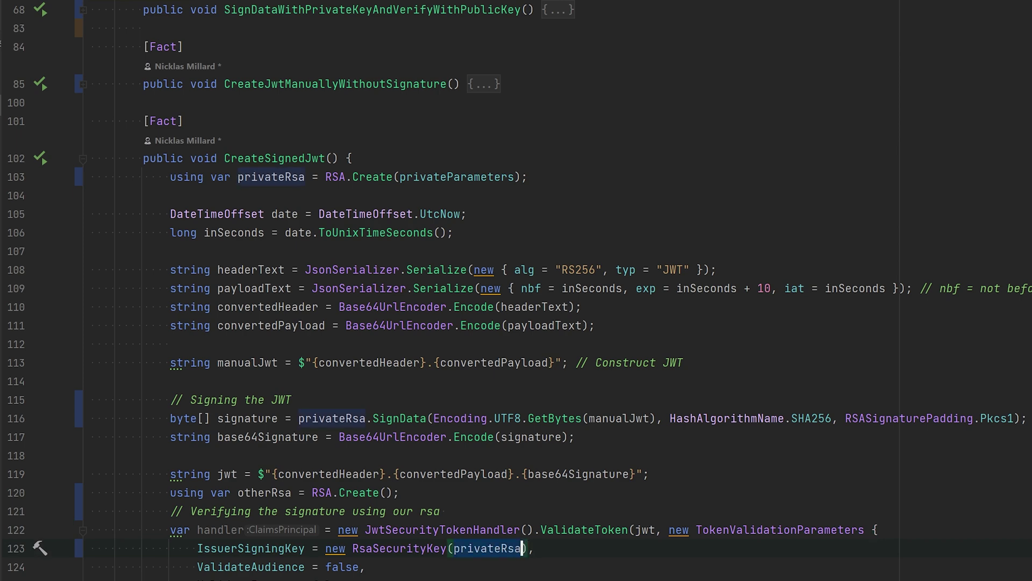
key("Up")
key("Down")
Run the CreateSignedJwt test and hide its results.
key("ctrl+u")
key("r")
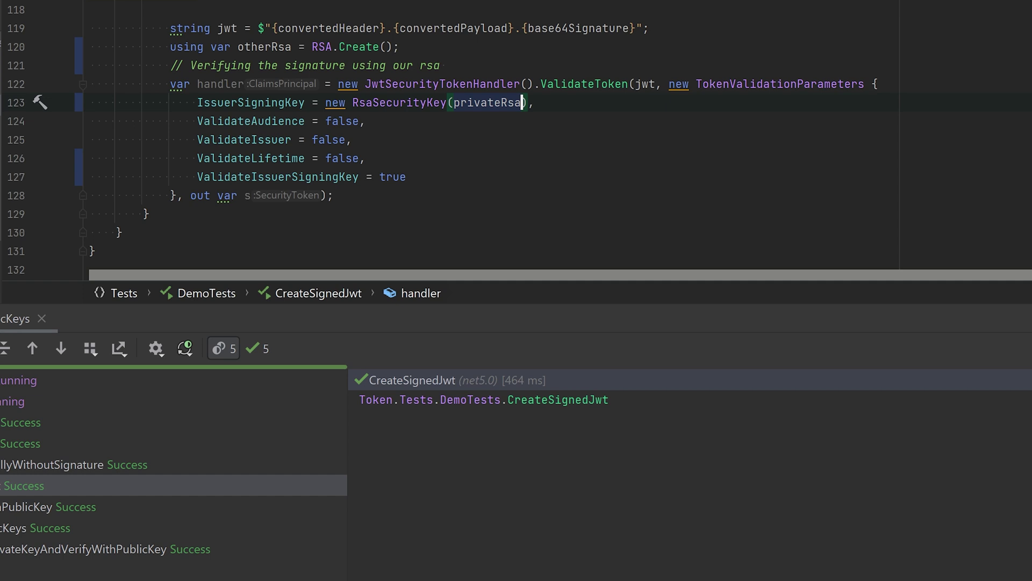
key("shift+Escape")
key("Up")
key("Up")
key("Up")
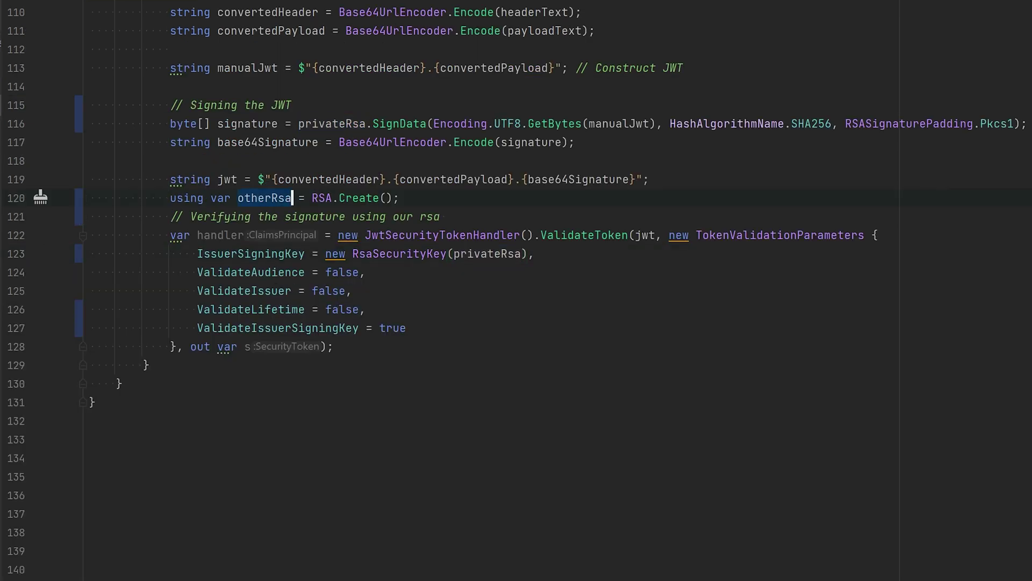
scroll(516, 290, "up", 1)
Use otherRsa as the validation signing key and dismiss the failing IDX10503 results.
key("ctrl+w")
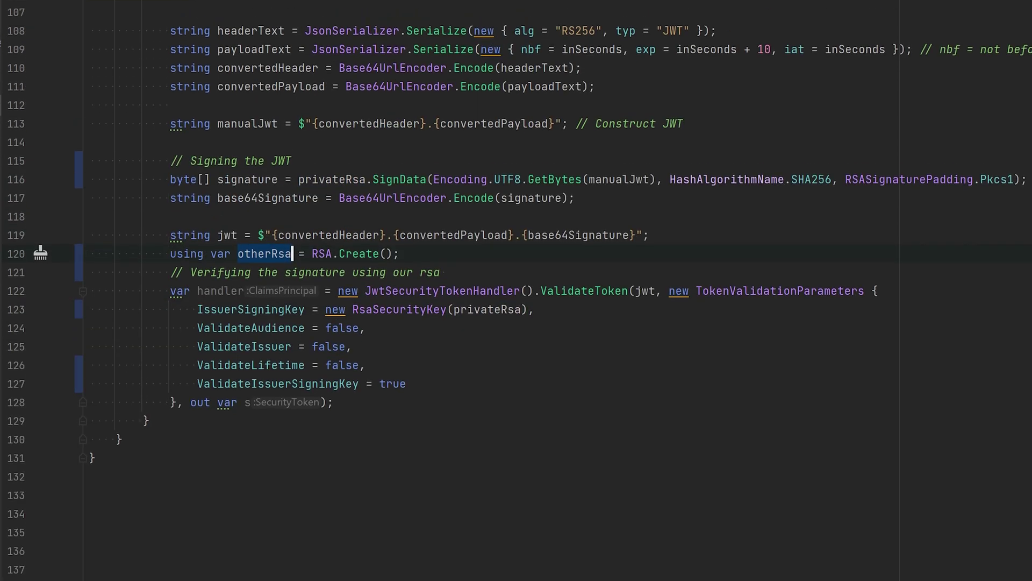
key("ctrl+c")
key("ctrl+v")
key("Up")
key("Up")
key("End")
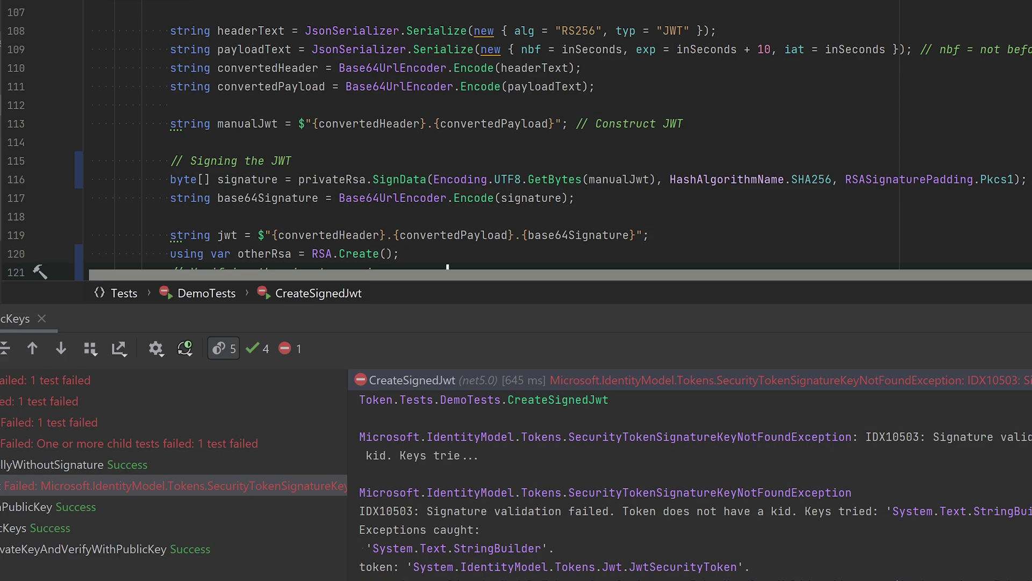
key("shift+Escape")
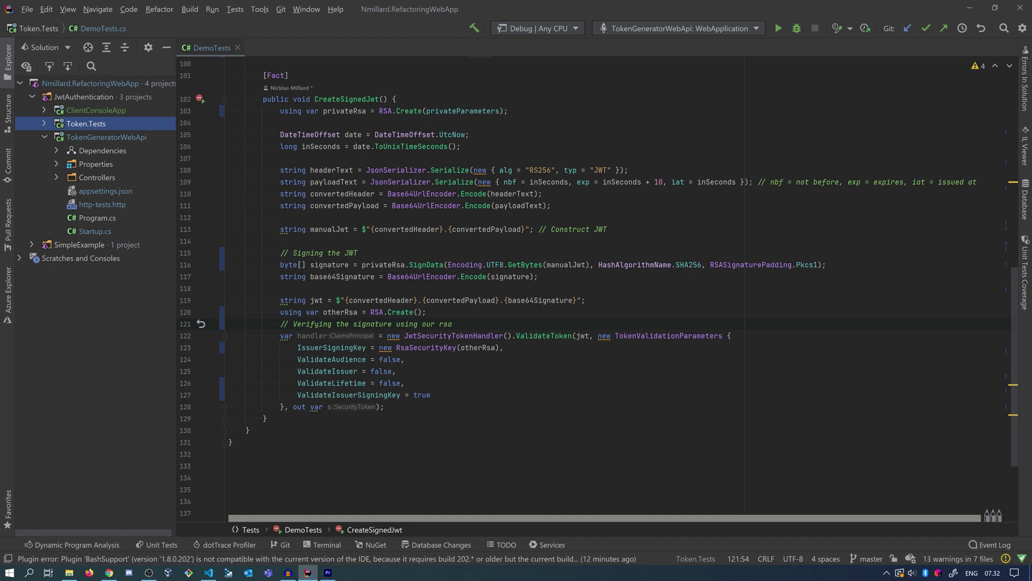
Open Startup.cs from the TokenGeneratorWebApi project in Solution Explorer.
key("Down")
key("Down")
key("Down")
key("Down")
key("Down")
key("Down")
key("Return")
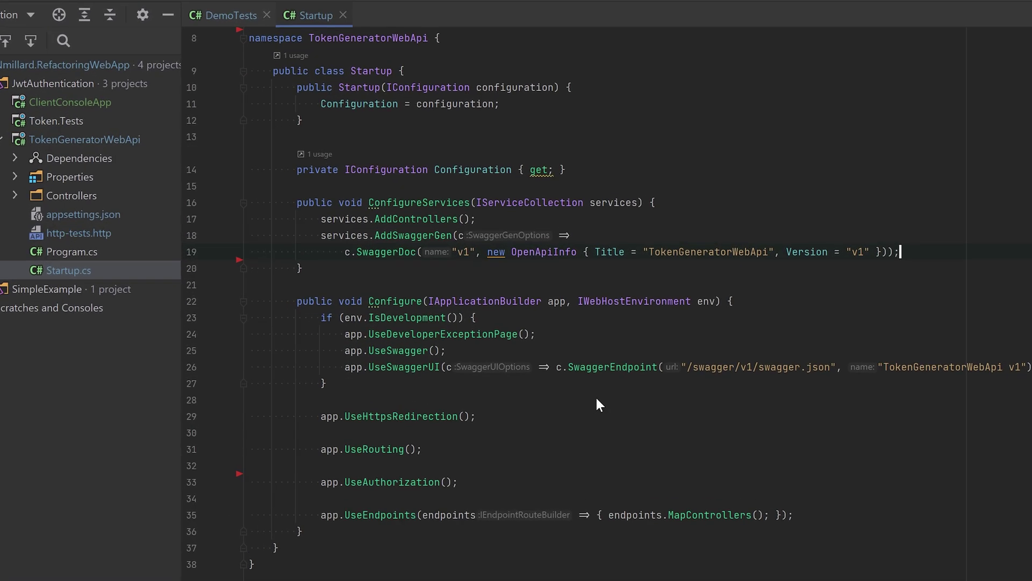
key("Down")
key("Down")
key("Down")
key("Down")
key("Down")
key("Down")
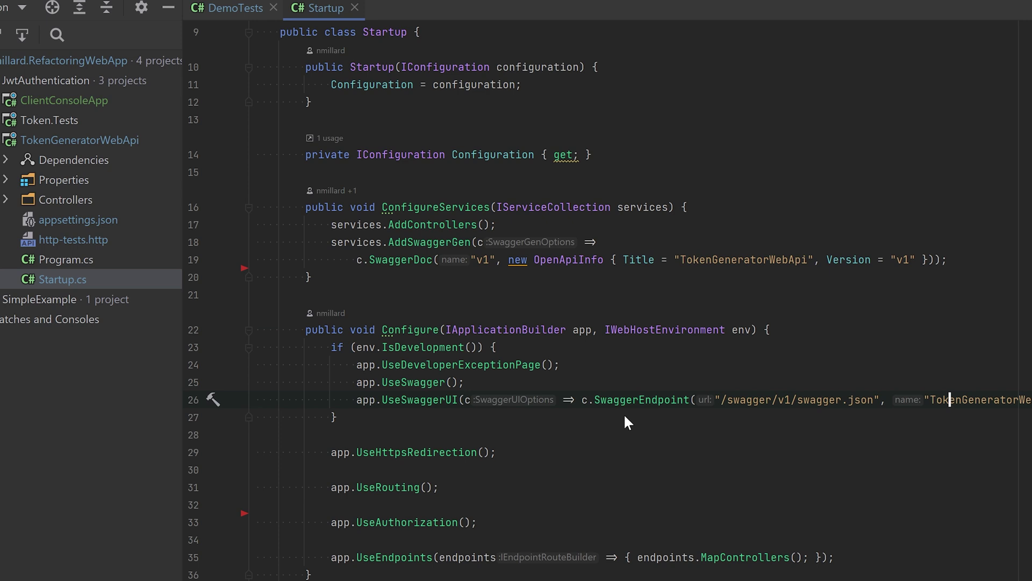
key("Up")
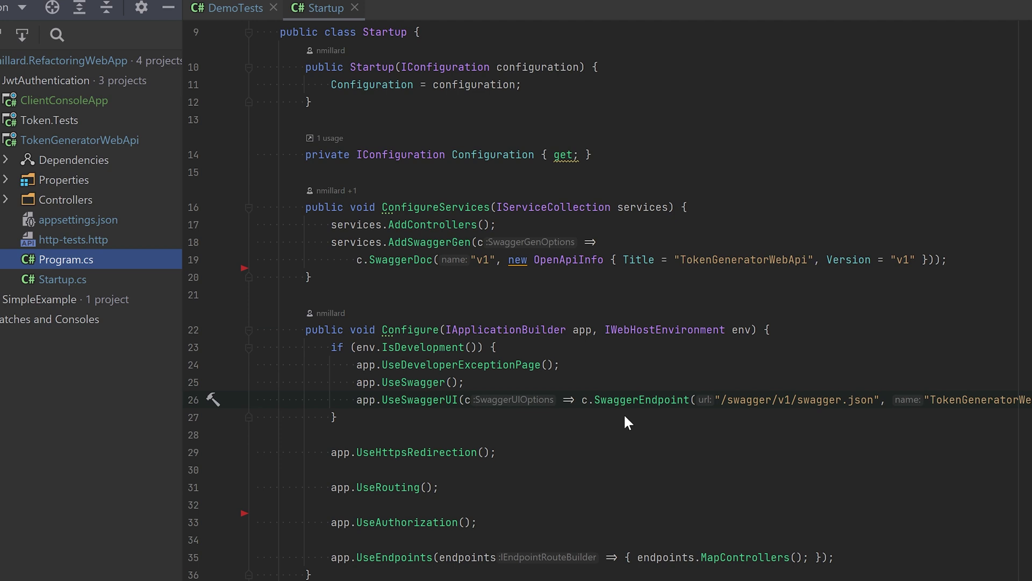
Create a Configurations folder in TokenGeneratorWebApi.
key("Up")
key("Up")
key("Up")
key("alt+Insert")
type("Configurations")
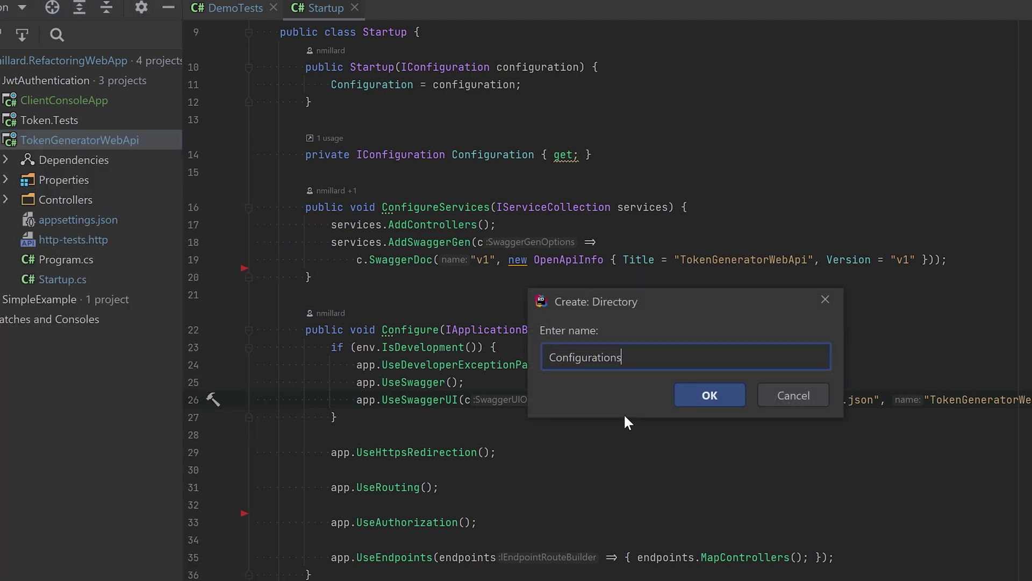
key("Return")
Add a SecurityOptions class inside the Configurations folder.
key("alt+Insert")
key("Down")
key("Down")
key("Return")
type("Securi")
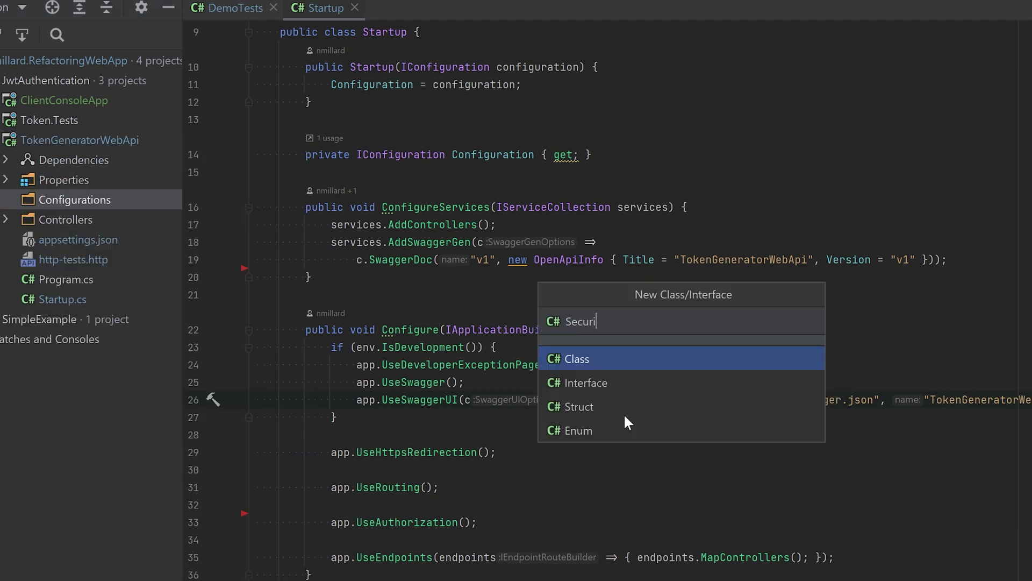
type("tyIO")
key("BackSpace")
key("BackSpace")
type("yOptions")
key("Return")
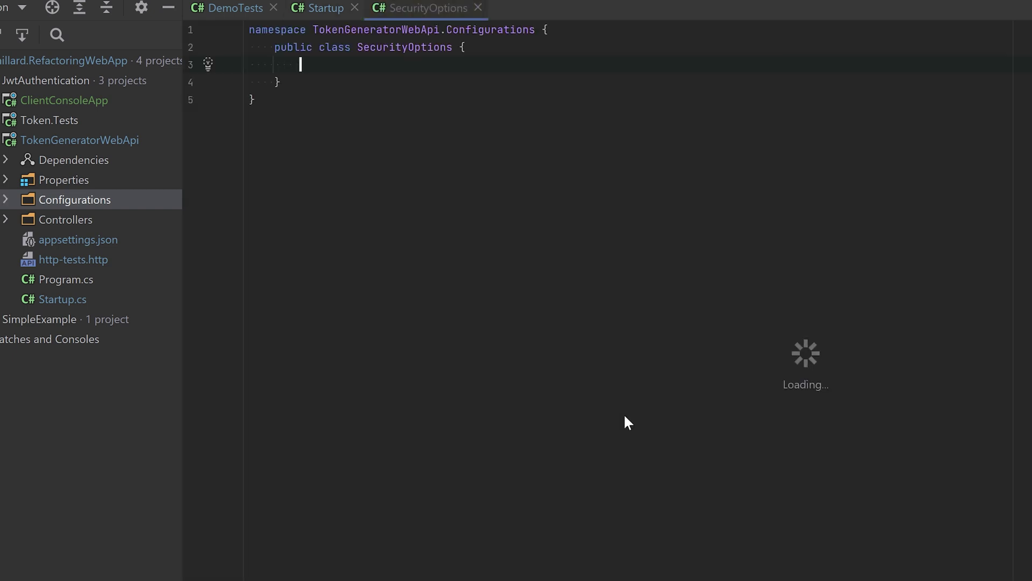
type("prop")
Give SecurityOptions string properties PrivateKeyFilePath and PublicKeyFilePath.
key("Tab")
type("string")
key("Tab")
type("Private")
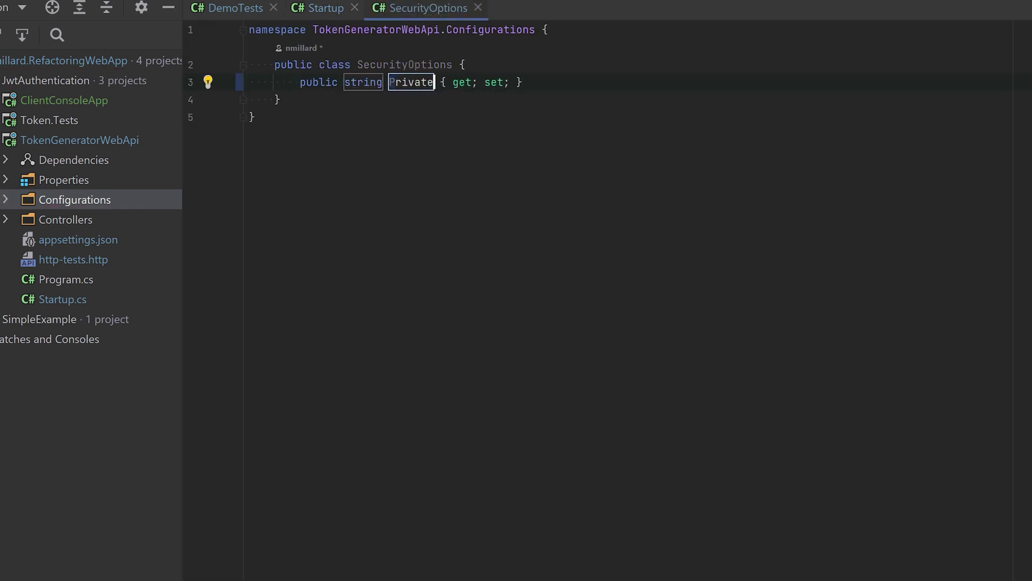
type("KeyFilePath")
key("Return")
key("ctrl+d")
key("ctrl+Left")
key("ctrl+Left")
key("ctrl+Left")
key("ctrl+BackSpace")
type("Public")
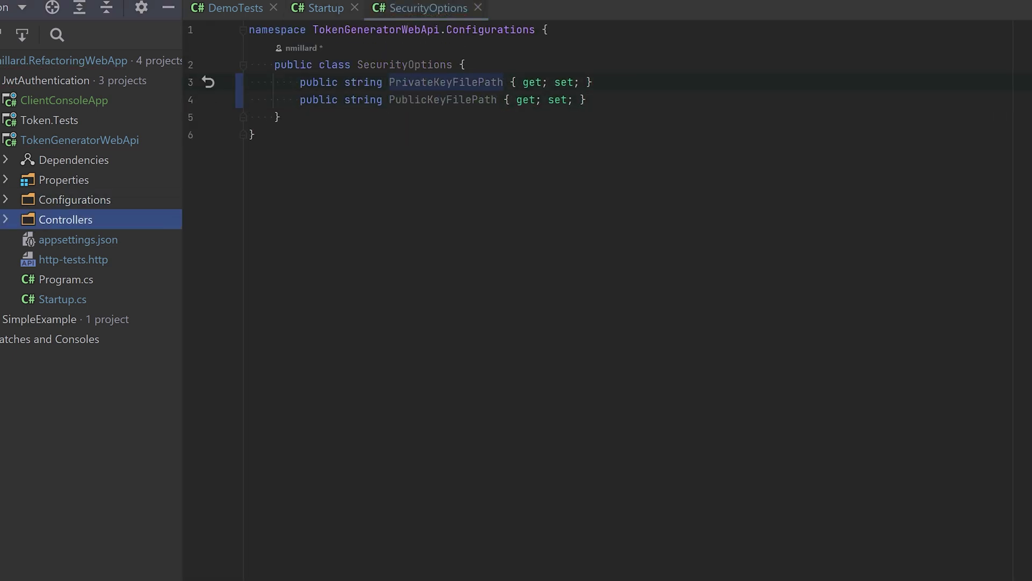
double_click(62, 299)
type("Con")
Create a SecurityOptions instance and call Configuration.Bind(nameof(SecurityOptions), securityOptions).
key("Return")
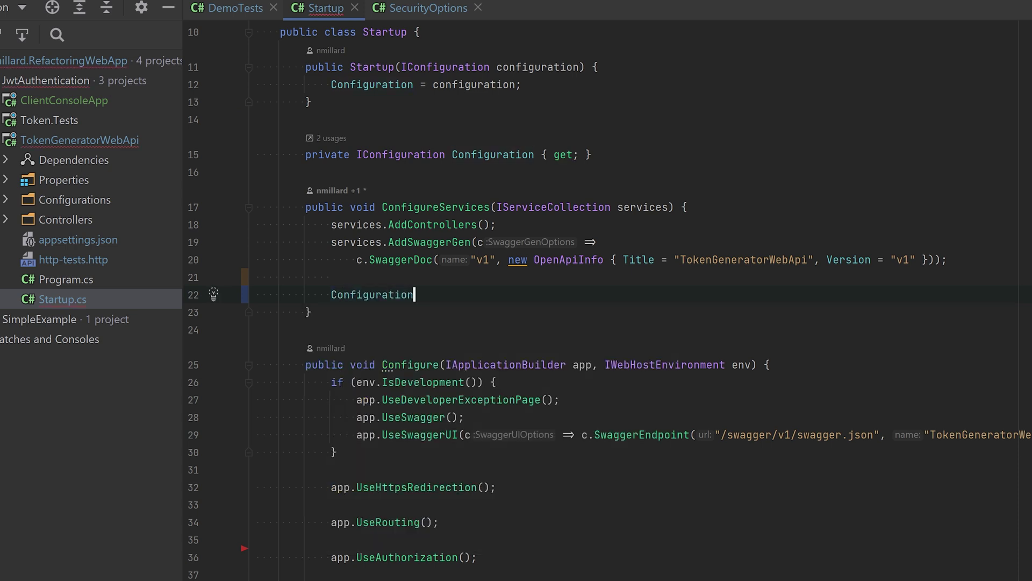
type(".Bi")
key("Return")
key("Up")
key("Return")
type("var")
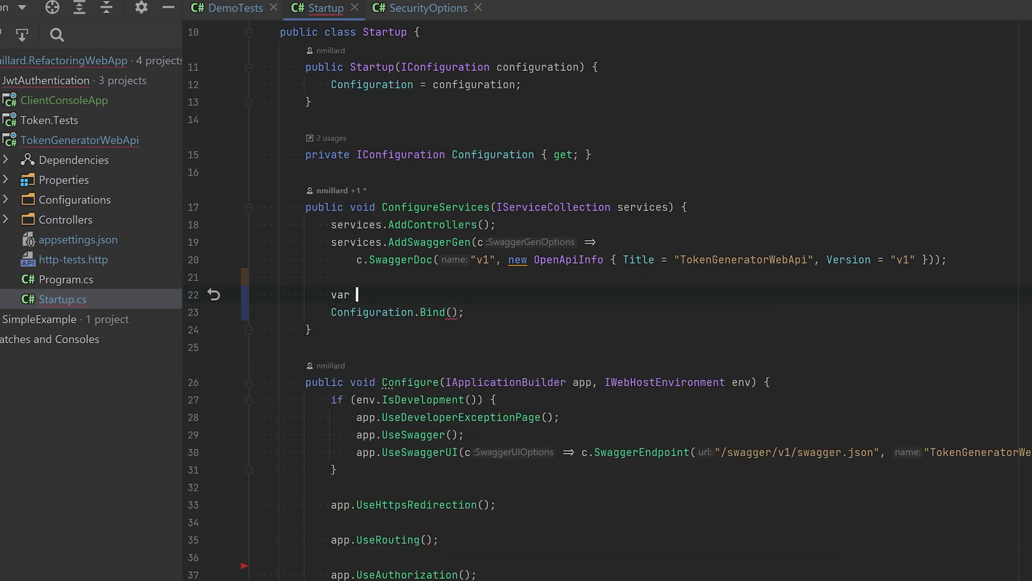
type(" securityOptions ")
type("= new Se")
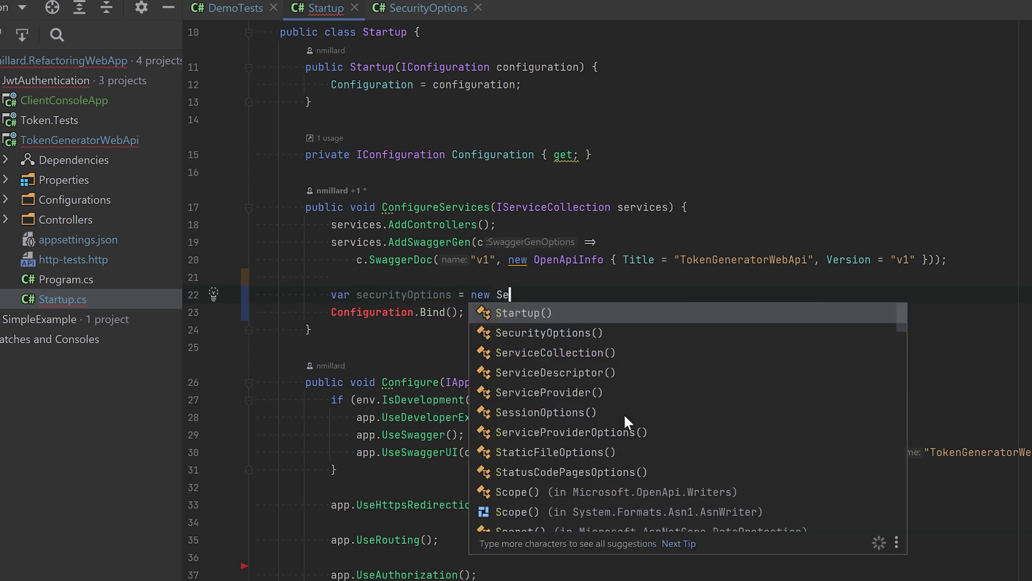
type("cO")
key("Return")
key("Down")
key("Left")
key("Left")
type("na")
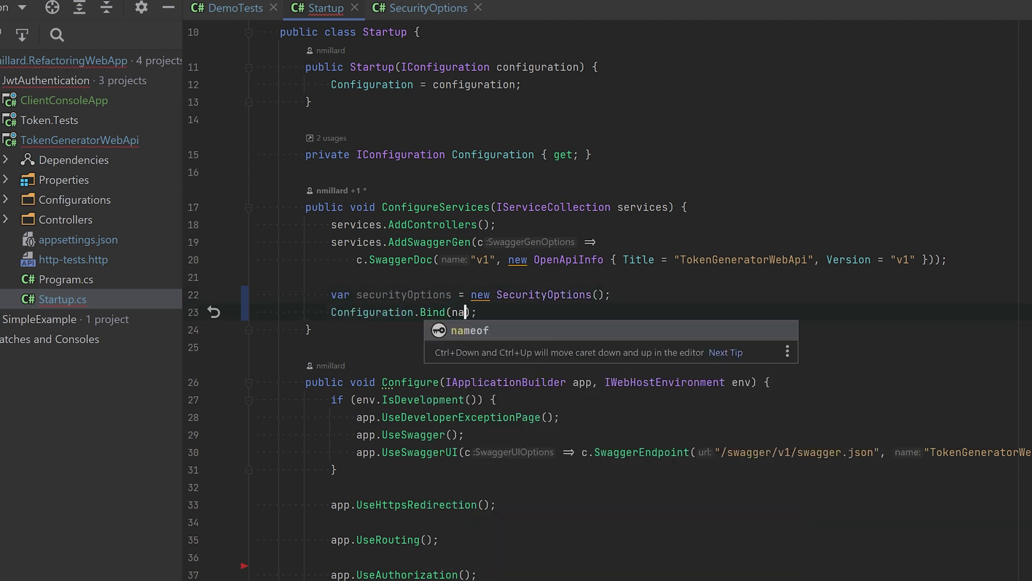
key("Return")
type("Sec")
key("Return")
type("), ")
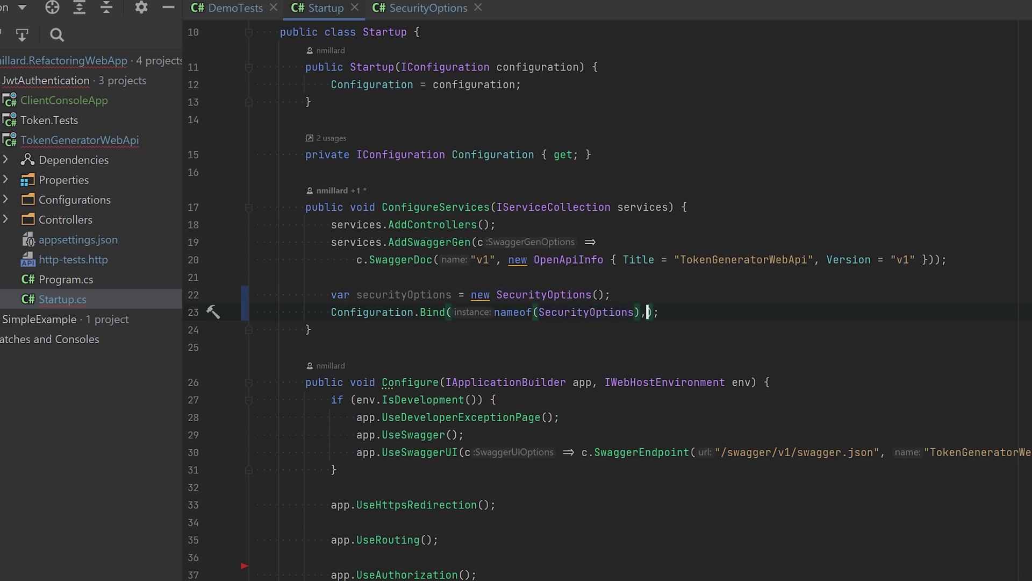
type("se")
key("Down")
key("Return")
Register securityOptions with services.AddSingleton.
key("End")
key("Return")
type("services.Ad")
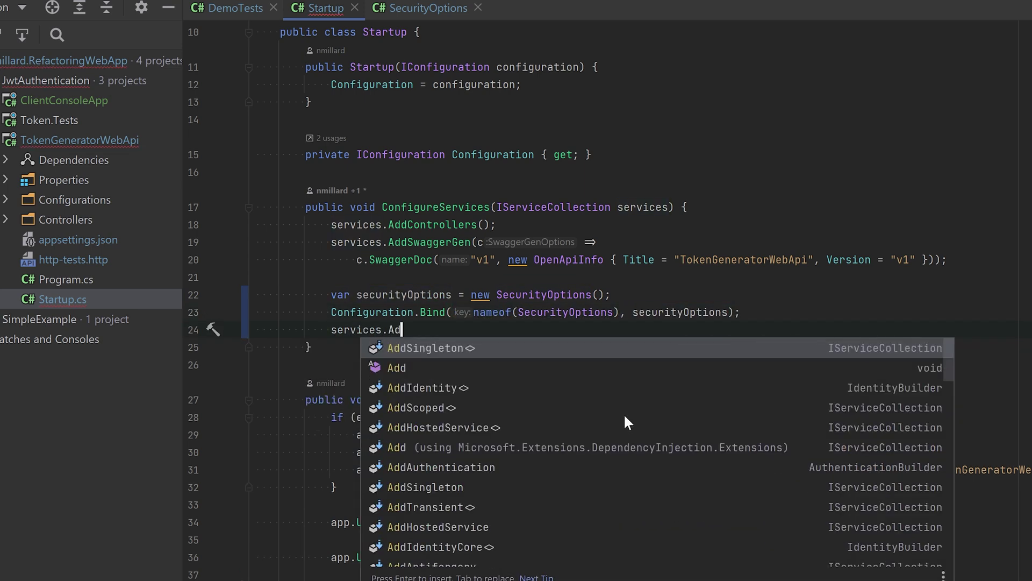
key("Return")
type("s")
key("Return")
type(";,")
Add a SecurityOptions section with keys/private.xml and keys/public.xml, then close appsettings.json.
key("Return")
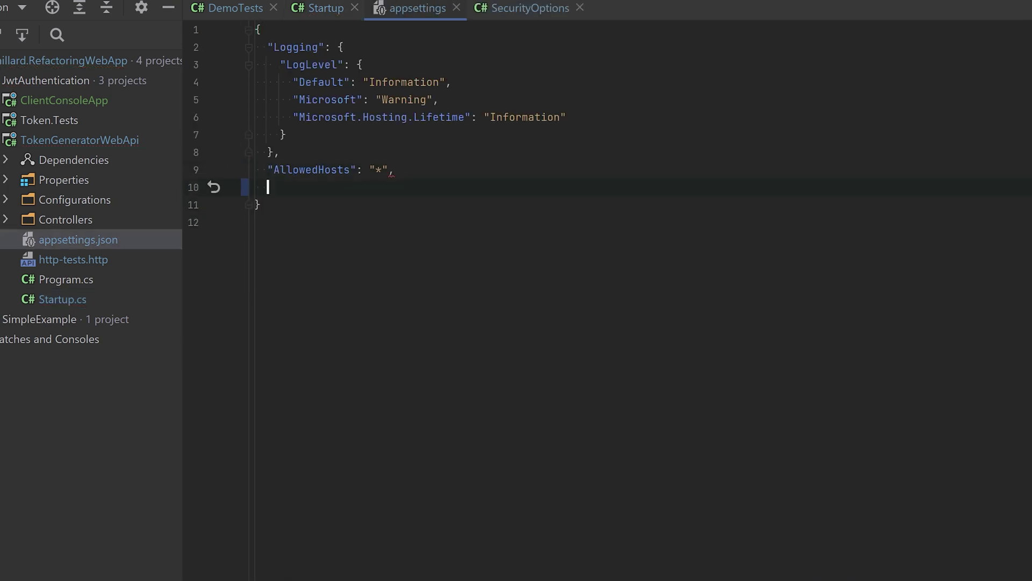
type("ityOptions\": {")
key("Return")
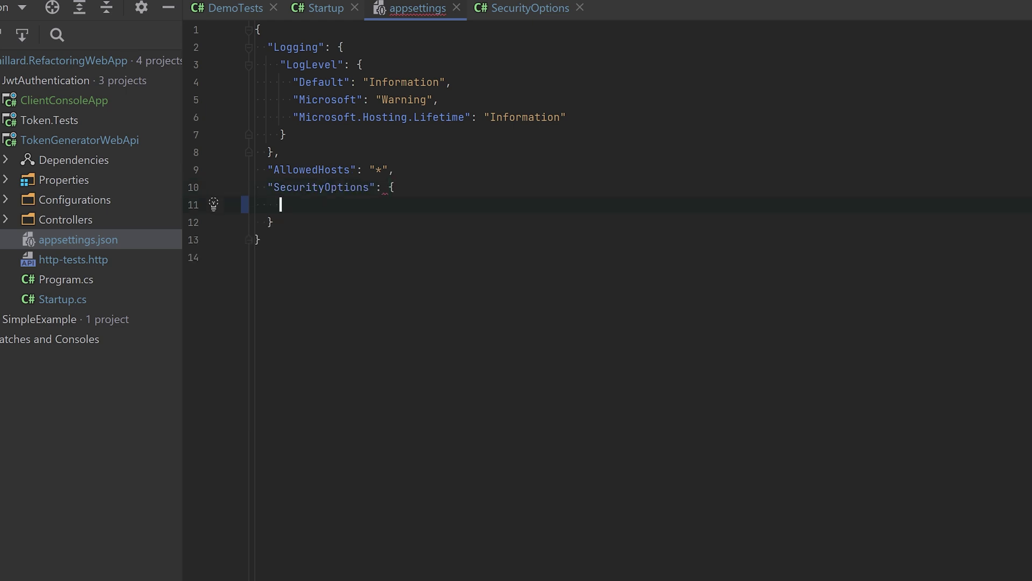
type("\"PrivateKeyFilePath\": \"keys/private.")
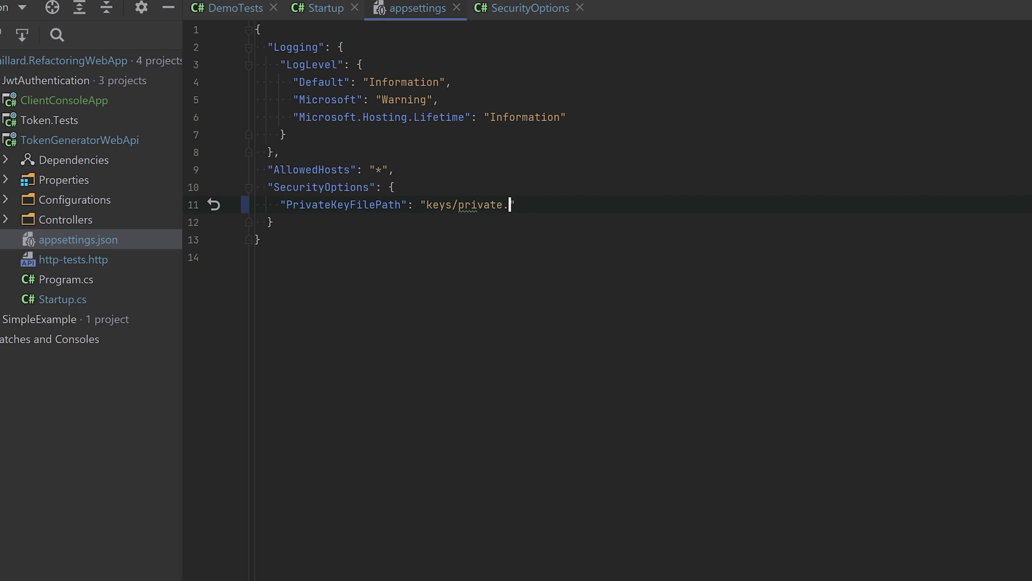
type("xml\",")
key("Return")
type("\"PublicKeyFilePath\": \"keys/pu")
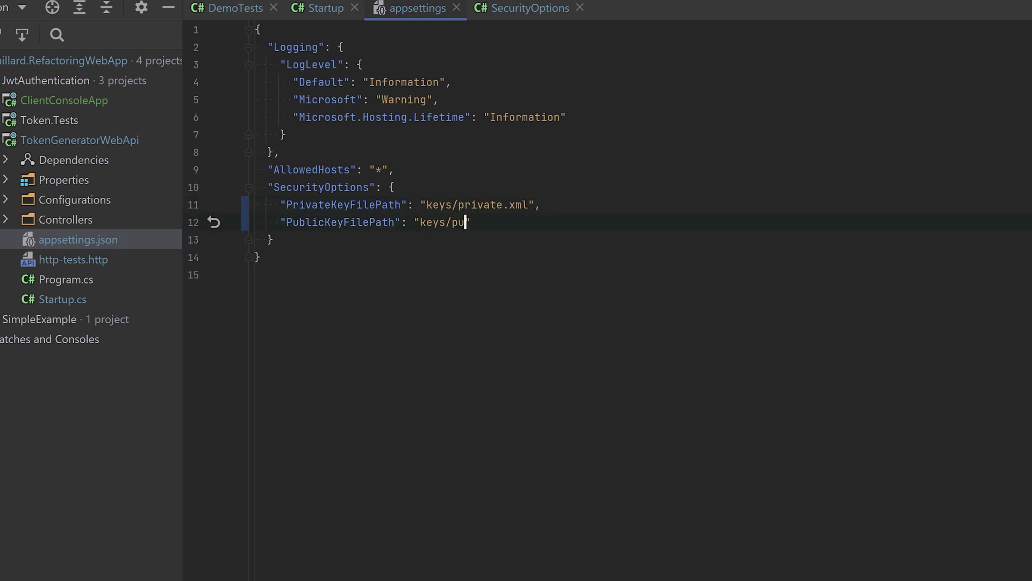
key("BackSpace")
key("BackSpace")
type("ic.")
key("ctrl+F4")
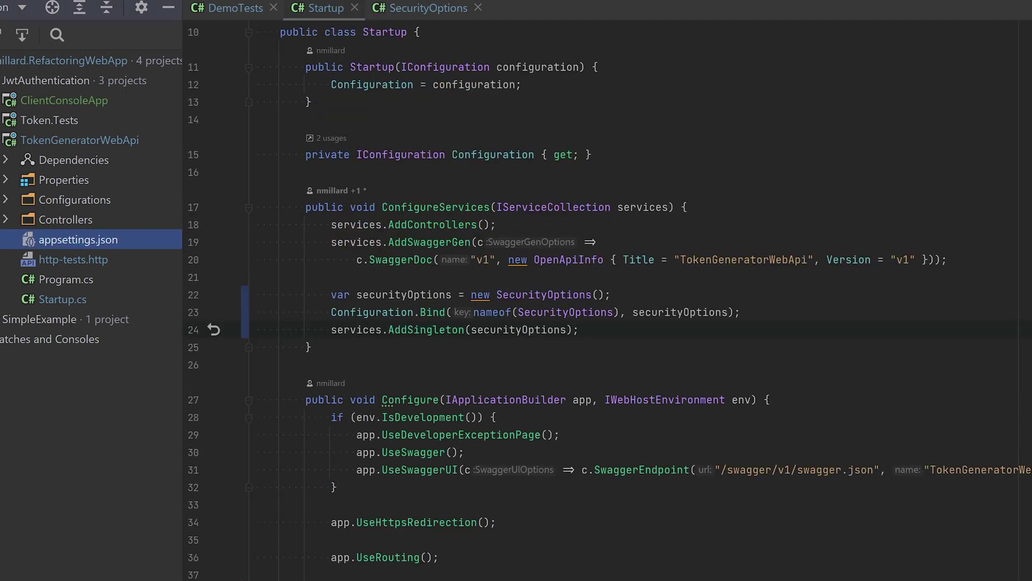
Add a new static ServiceInjector class to the TokenGeneratorWebApi project.
key("Up")
key("Up")
key("Up")
key("Up")
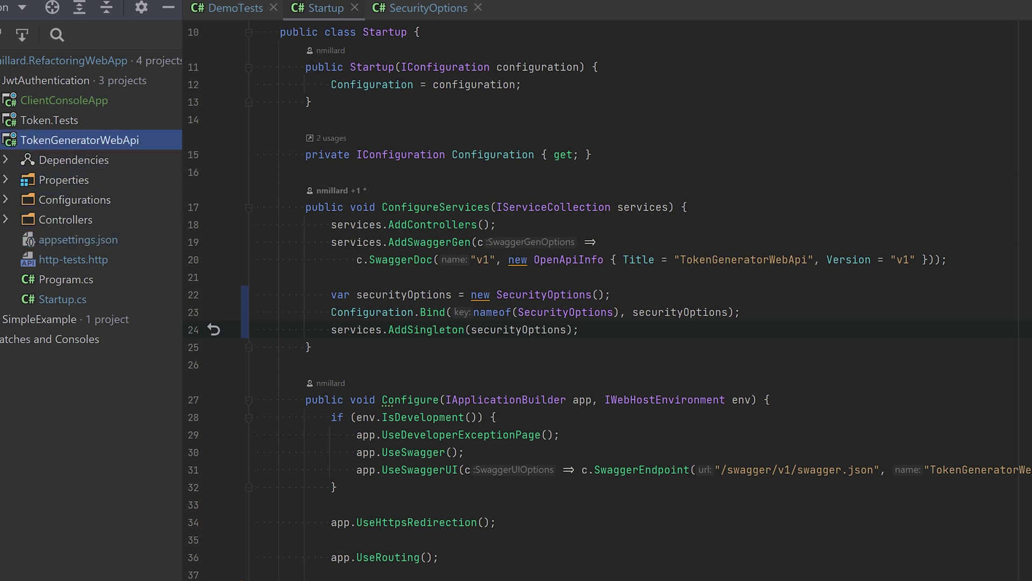
key("alt+Insert")
type("cal")
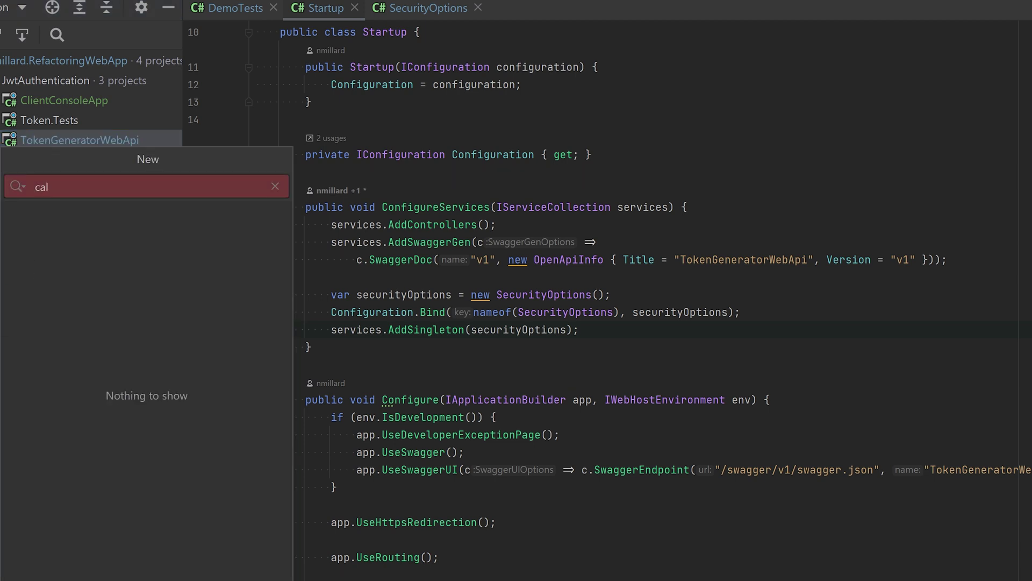
key("BackSpace")
key("BackSpace")
type("l")
key("Return")
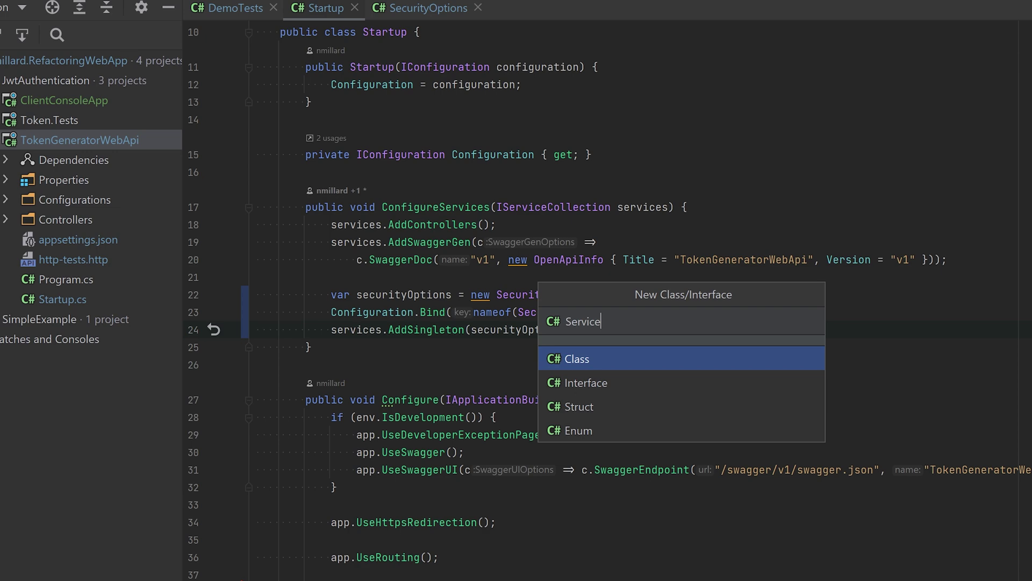
type("tor")
key("Return")
key("Return")
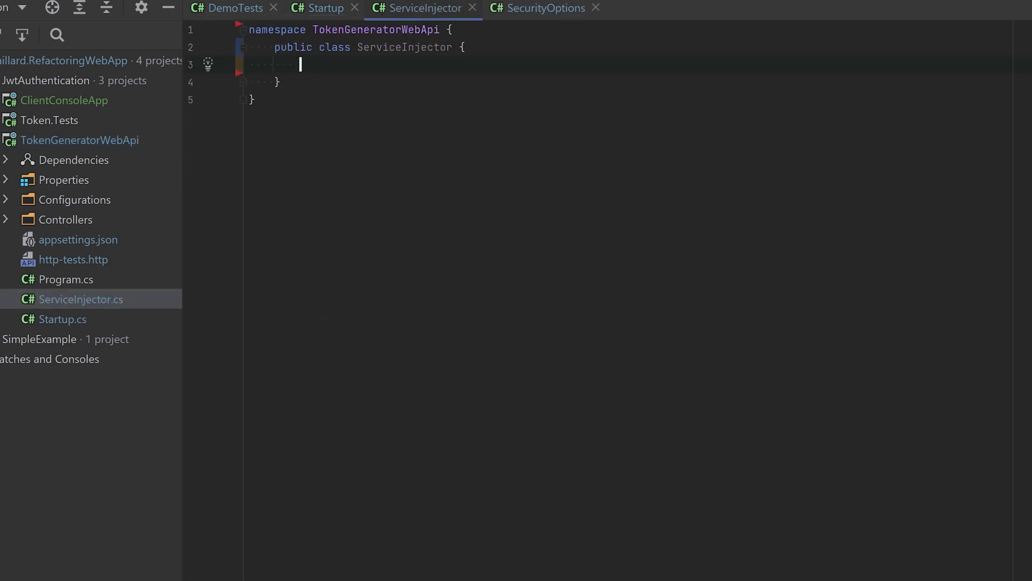
key("Up")
key("ctrl+Right")
type("static")
Declare a static AddRsaKeys extension on IServiceCollection that takes SecurityOptions.
key("Down")
type("public static ISer")
key("Return")
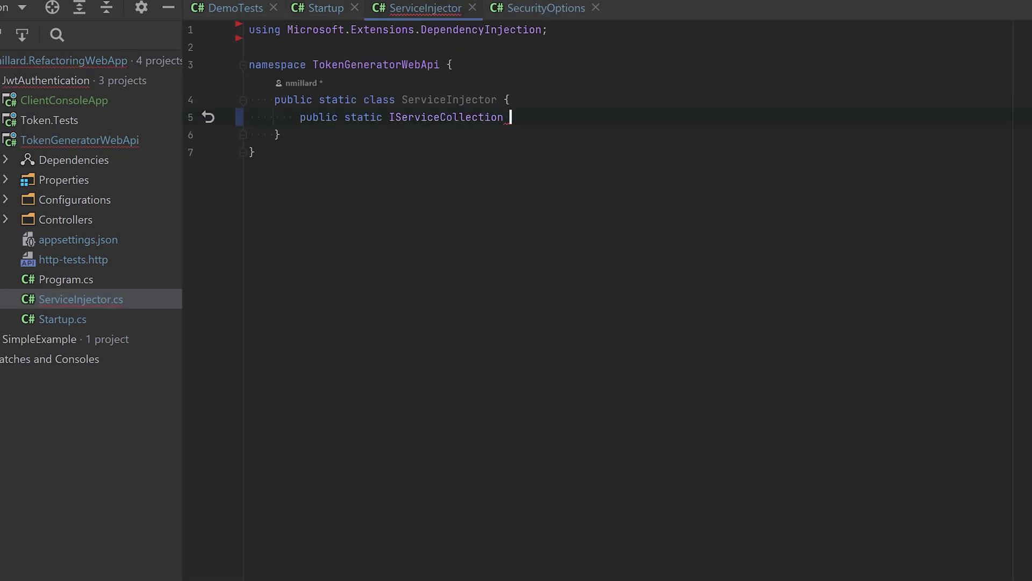
type("eys(this ISer")
key("Return")
type("ser")
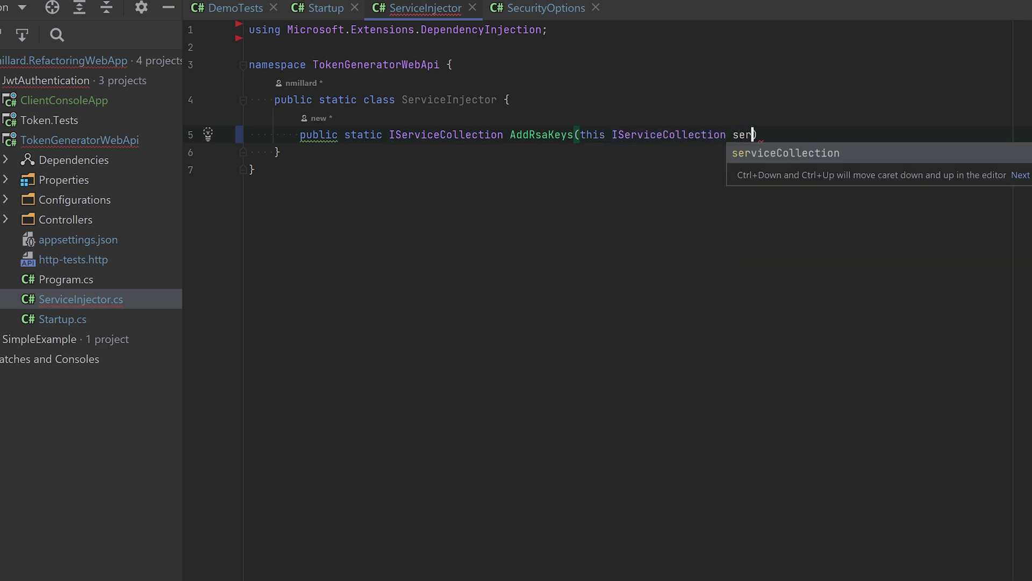
type("vices, Se")
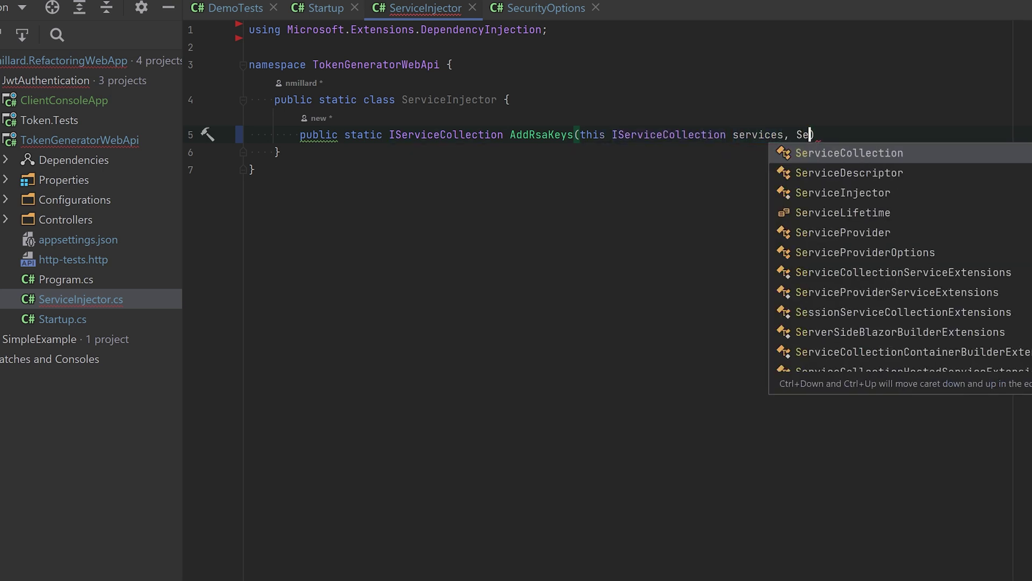
type("c")
key("Return")
type("options)")
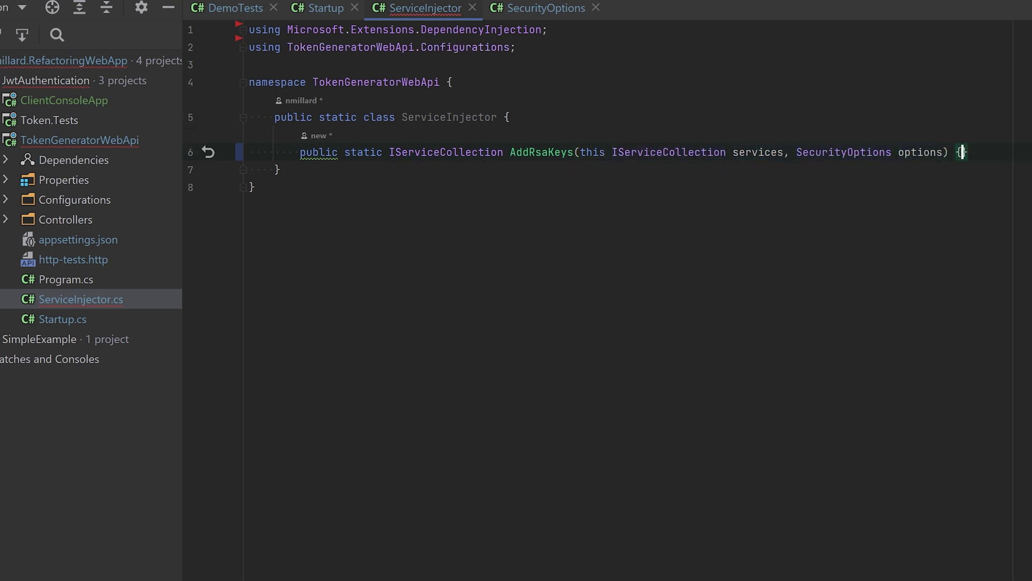
key("Return")
type("return services;")
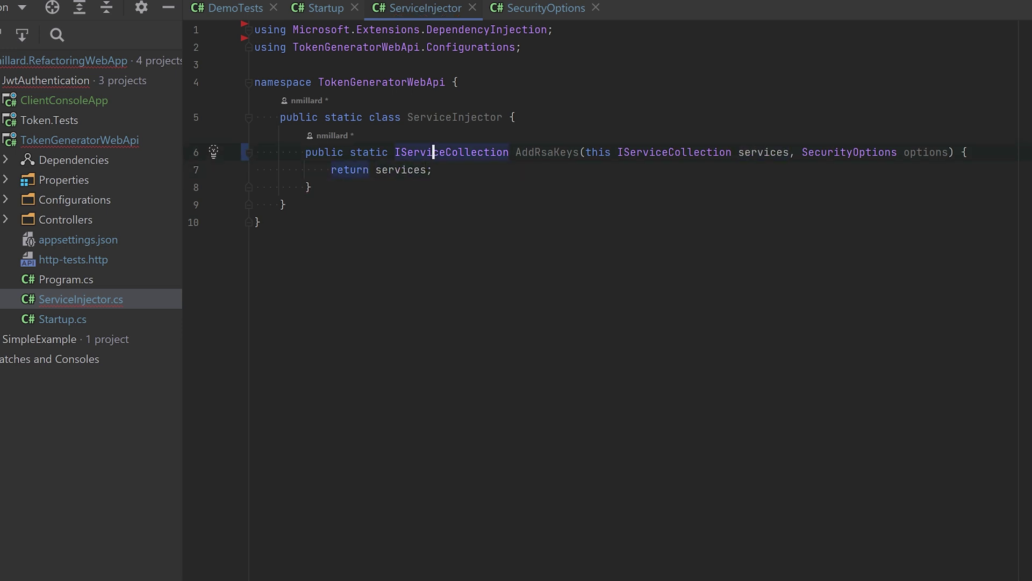
key("End")
key("Return")
key("Return")
key("Up")
type("str")
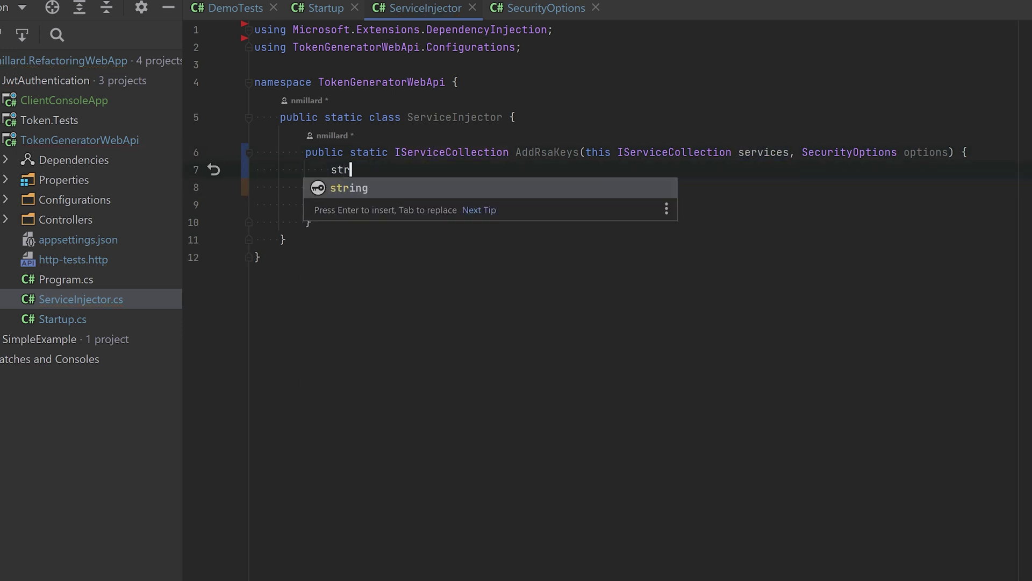
type("ing keysD")
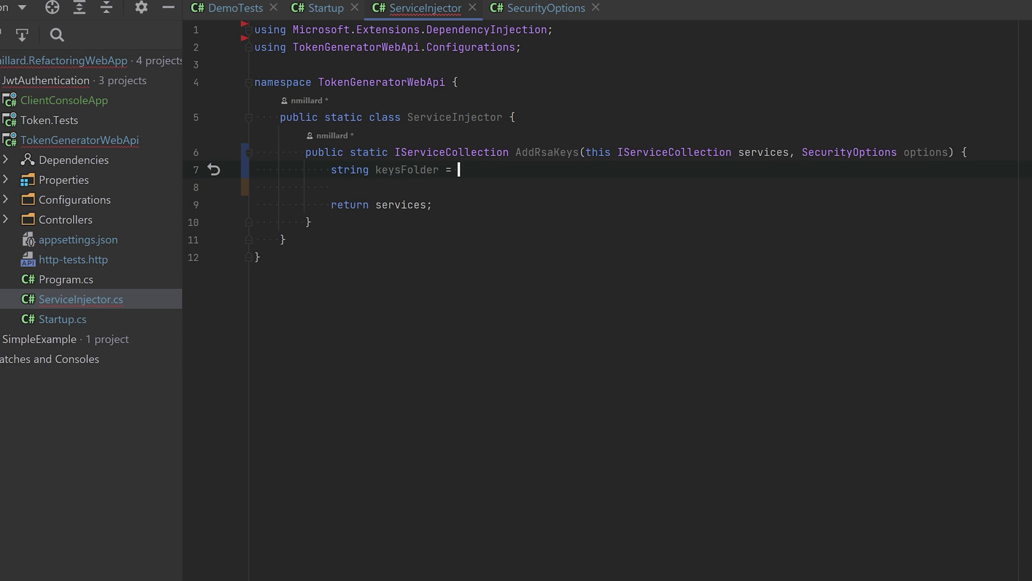
type("Path")
Build the keys folder path with Path.GetDirectoryName and create it if Directory.Exists fails.
key("Return")
type(".Ge")
key("Return")
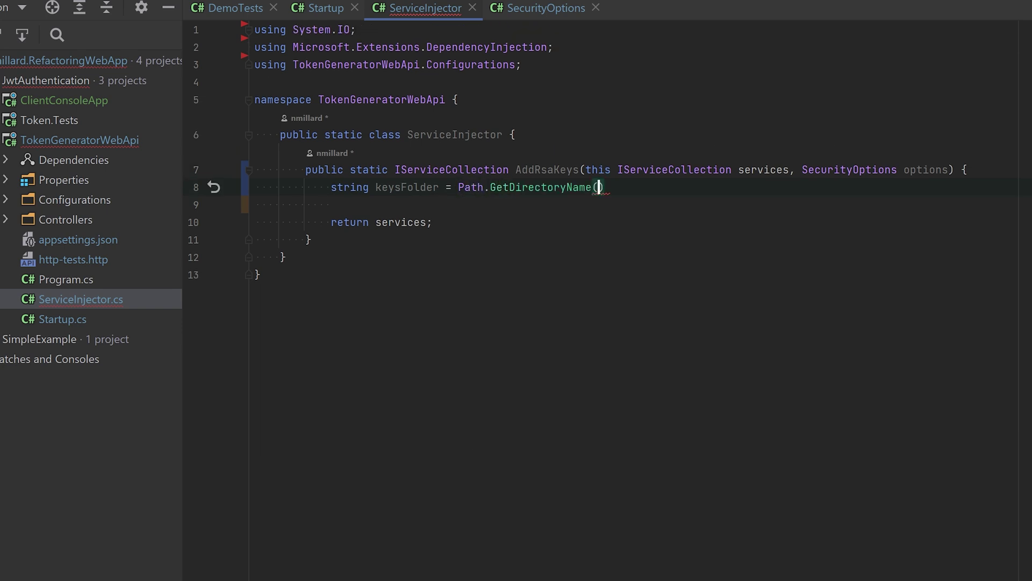
type("options.PrivateKeyFilePath")
key("End")
type(";")
key("Return")
key("Return")
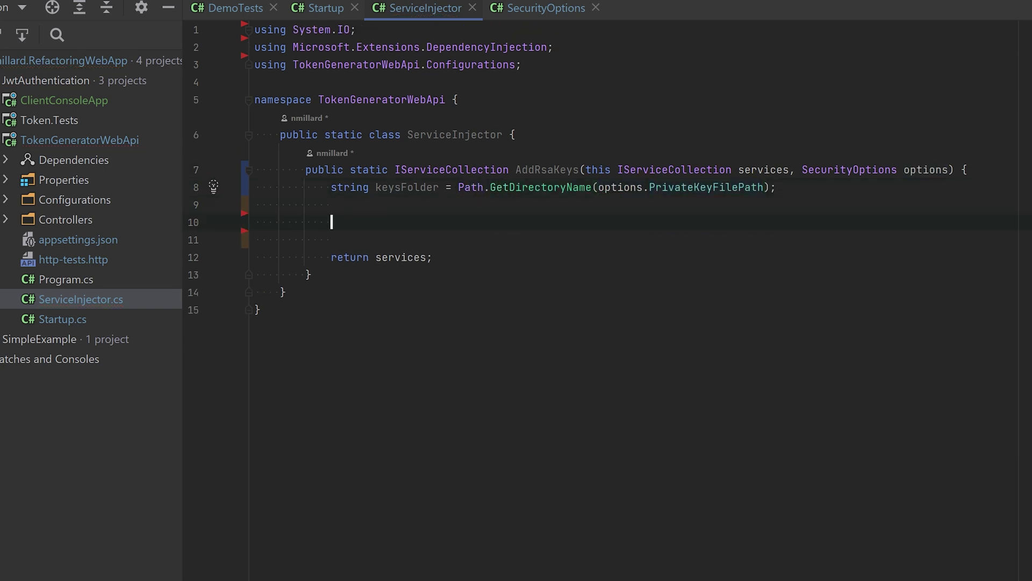
key("BackSpace")
type("if (!Dire")
key("Return")
type(".EX")
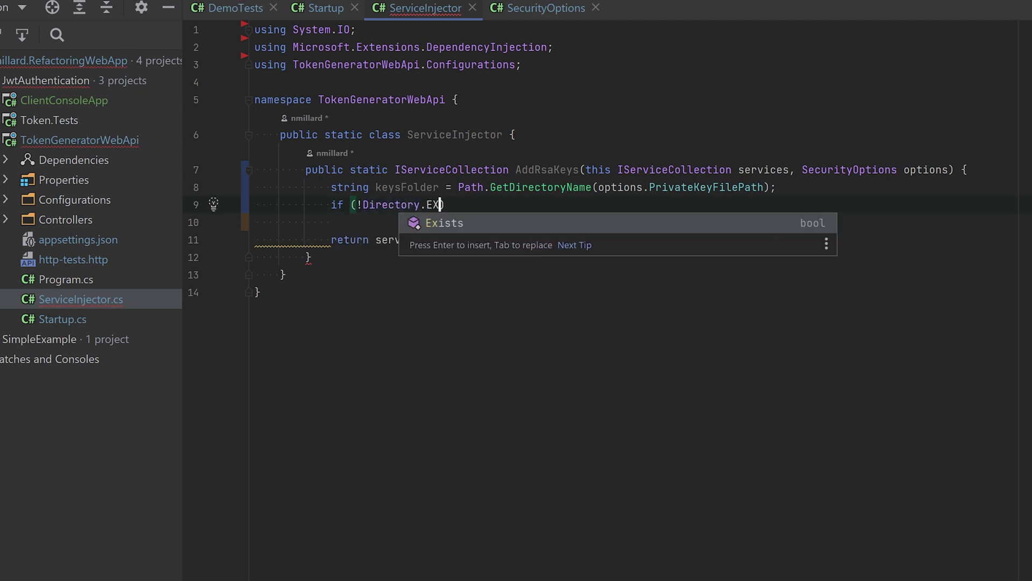
key("Return")
type("(keysFolder)) Directory.CreateDirectory(keysFolder);")
Create an RSA key with RSA.Create and export private and public keys via ToXmlString.
key("Return")
key("Return")
type("var rsa = ")
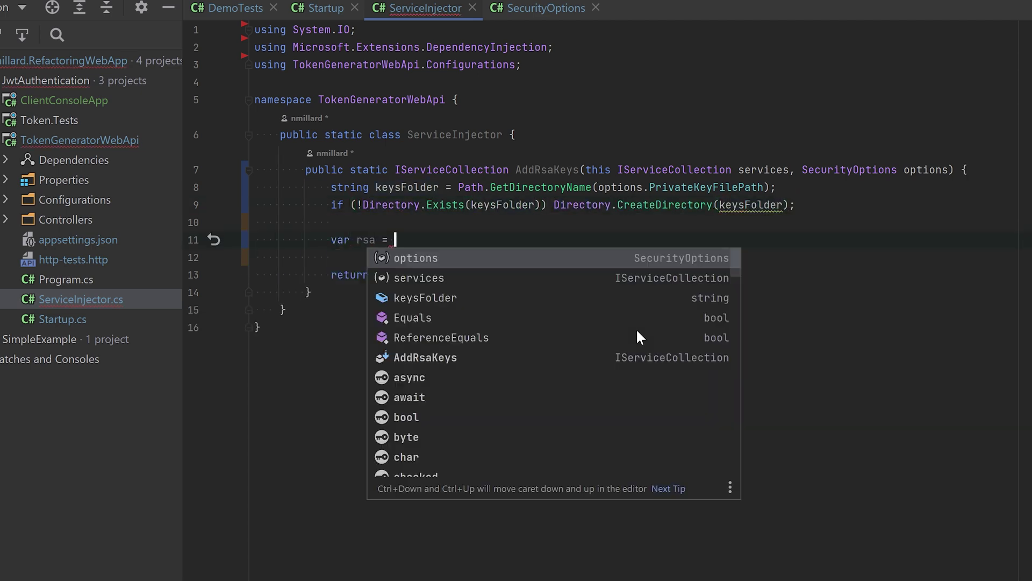
type("RSA.Crea")
key("alt+Return")
key("Return")
type("te();")
key("Return")
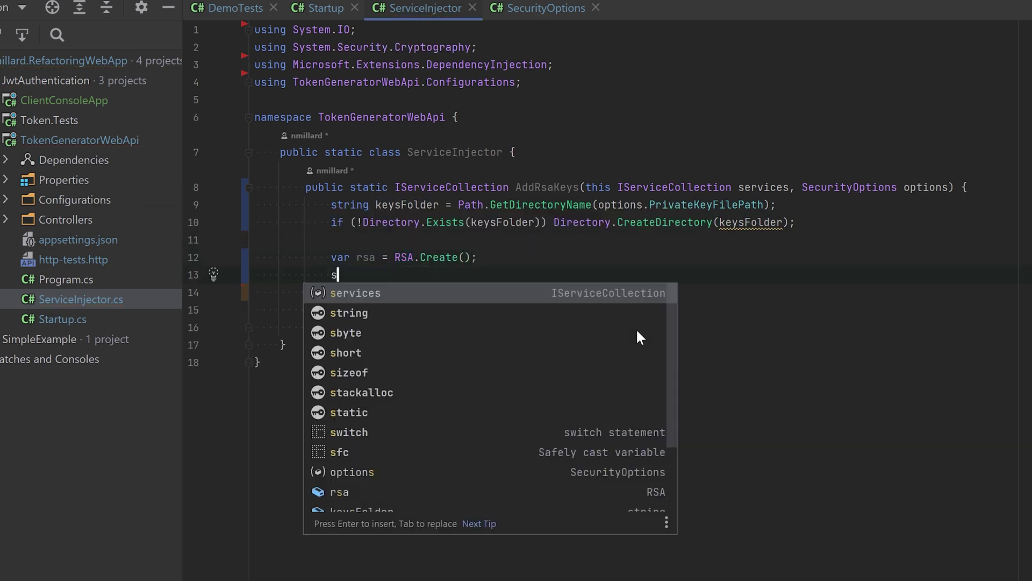
type("tring privateKeyXml = rsa.")
key("Return")
type("true);")
key("Return")
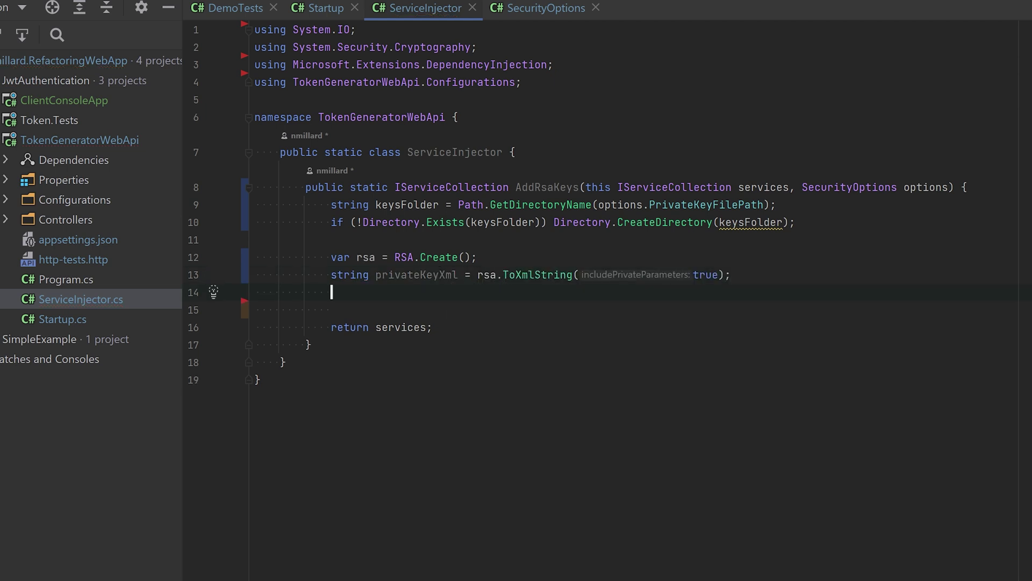
type("string publicKeyXml = rsa.To")
key("Return")
type("false);")
Create the private and public key files with File.Create.
key("Return")
key("Return")
type("v")
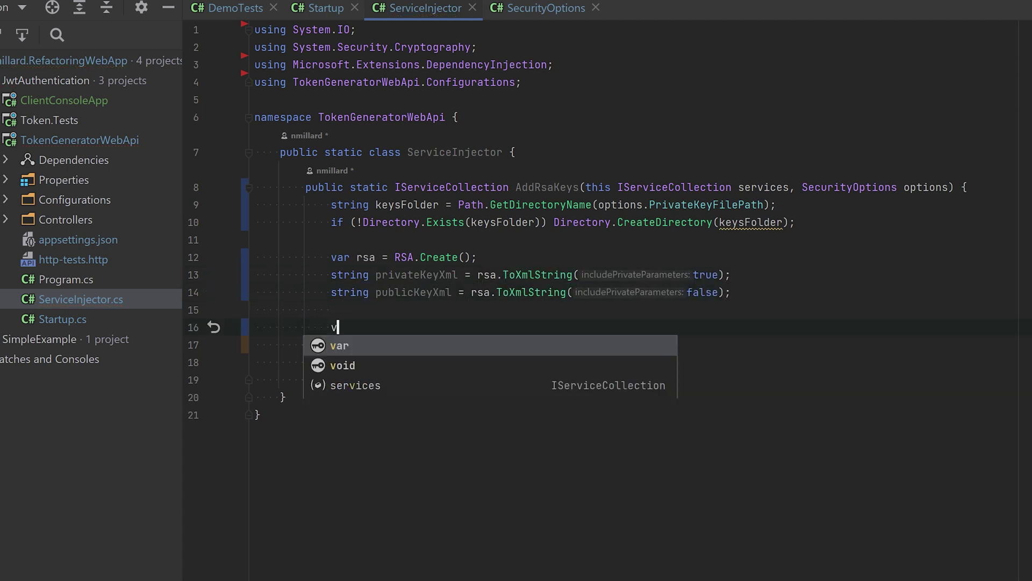
key("BackSpace")
type("using var privateFile = File.")
key("Return")
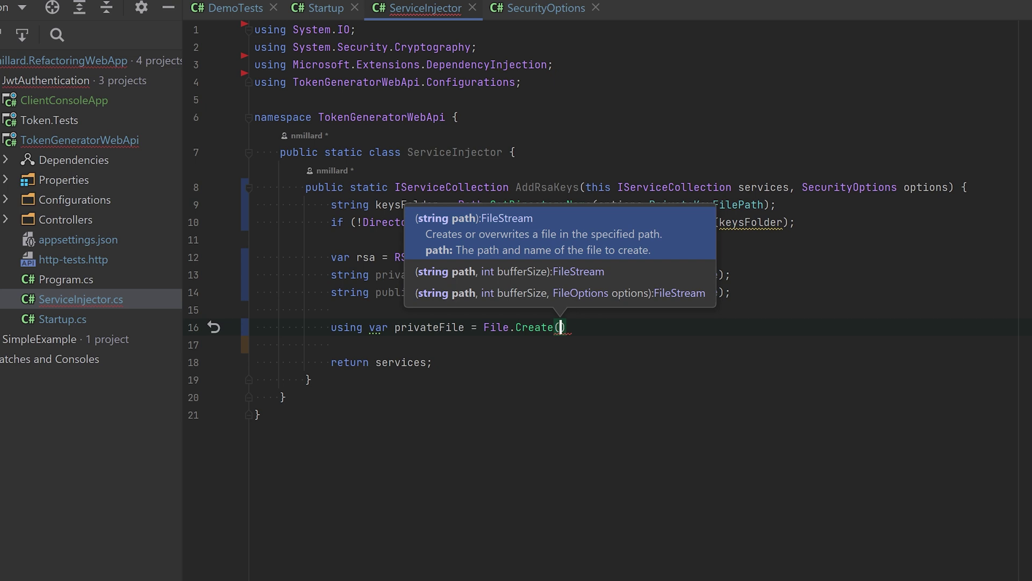
type("options.PrivateKeyFilePath);")
key("ctrl+d")
key("ctrl+BackSpace")
type("PublicKeyFilePath")
key("ctrl+Left")
key("ctrl+Left")
key("ctrl+Left")
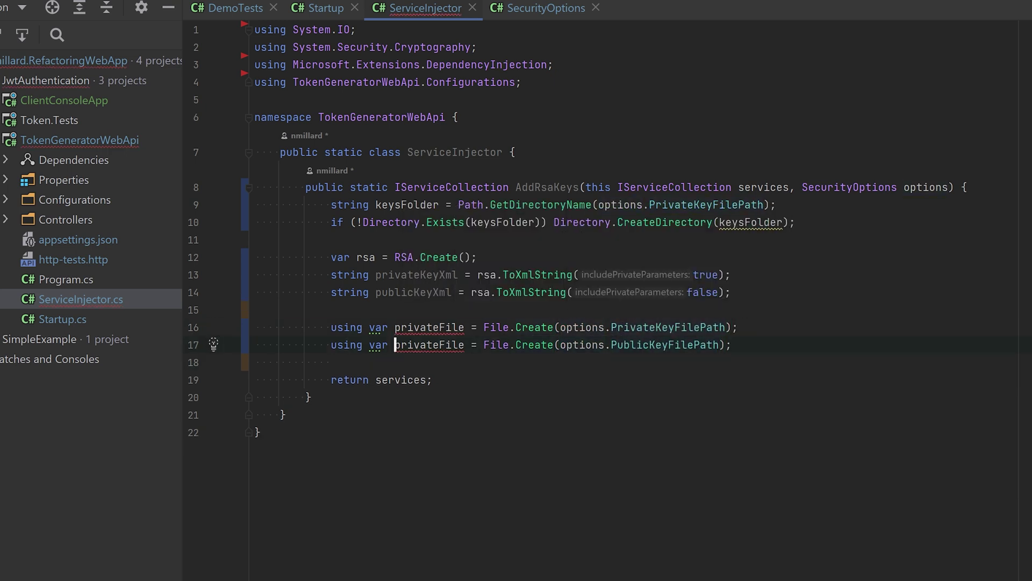
key("ctrl+shift+Right")
type("publicFile")
key("End")
Write both key XML strings to their files as UTF-8 bytes.
key("Return")
key("Return")
type("privateFile.Write(pri")
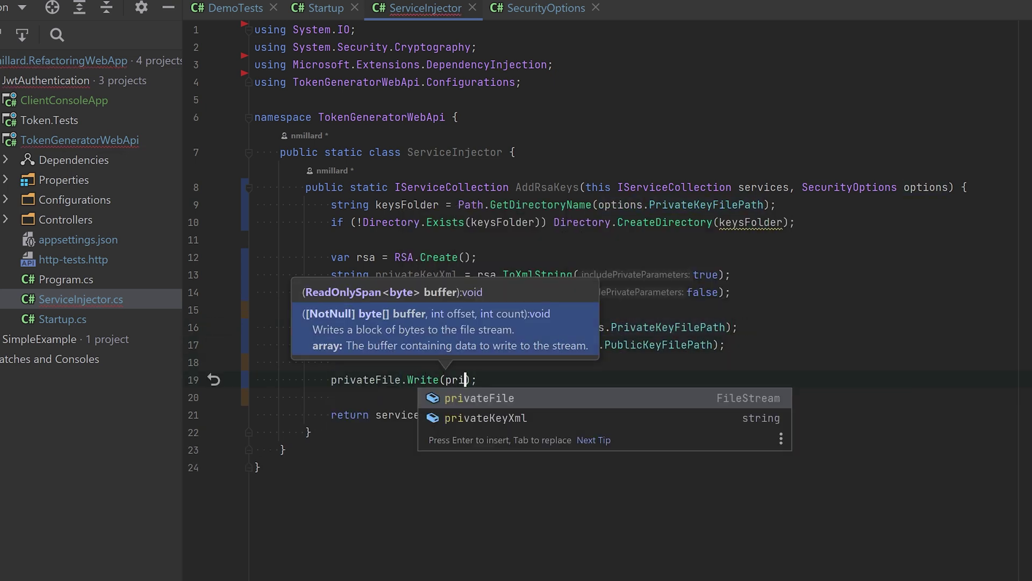
type("vateKeyXml")
key("alt+Return")
key("Return")
key("End")
key("Return")
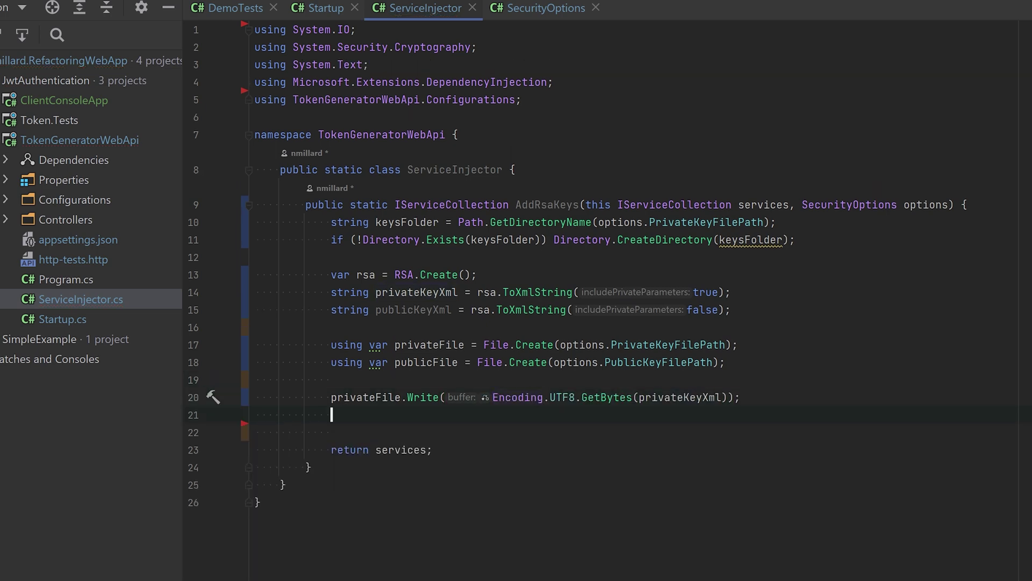
type("publicFile.Write(publicKeyXml);")
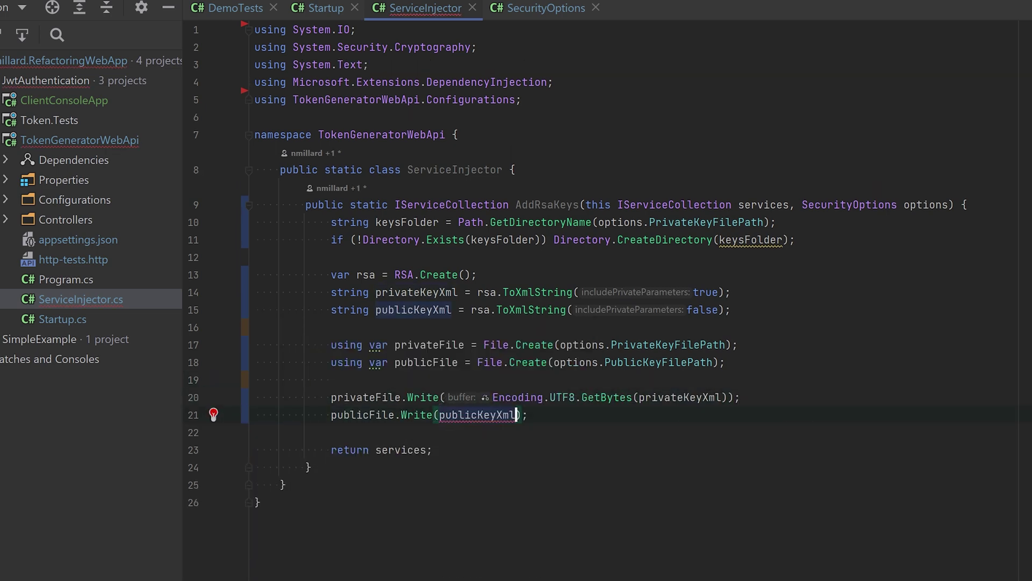
key("alt+Return")
key("Return")
key("End")
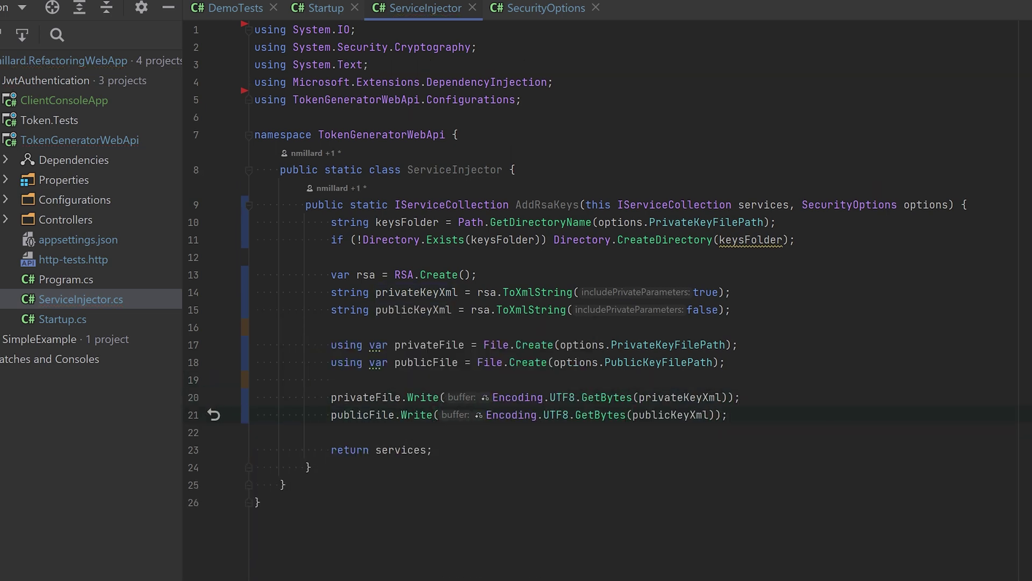
Add services.AddRsaKeys(securityOptions) to Startup.ConfigureServices.
key("ctrl+Tab")
left_click(637, 328)
key("Return")
key("Return")
type("ser")
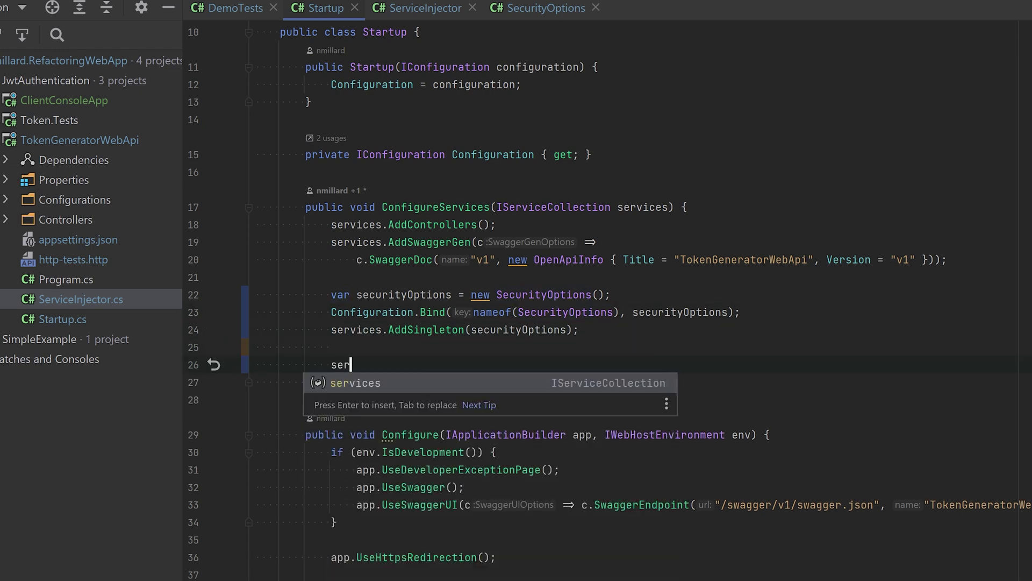
key("Return")
type(".AddRsaKeys(securityOptions);")
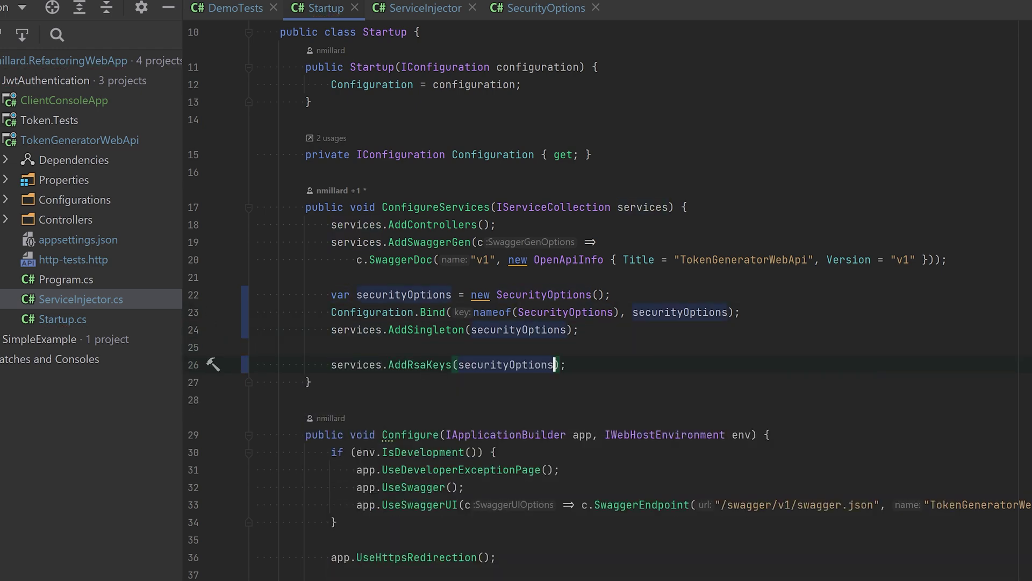
Run the web API and expand the generated keys folder in the Solution Explorer.
key("ctrl+shift+b")
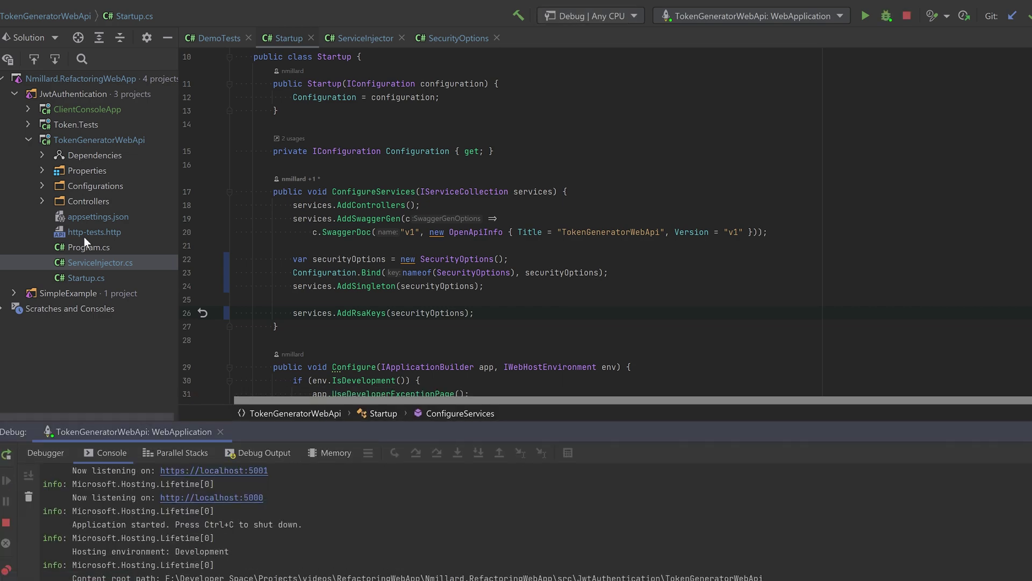
left_click(74, 228)
left_click(6, 240)
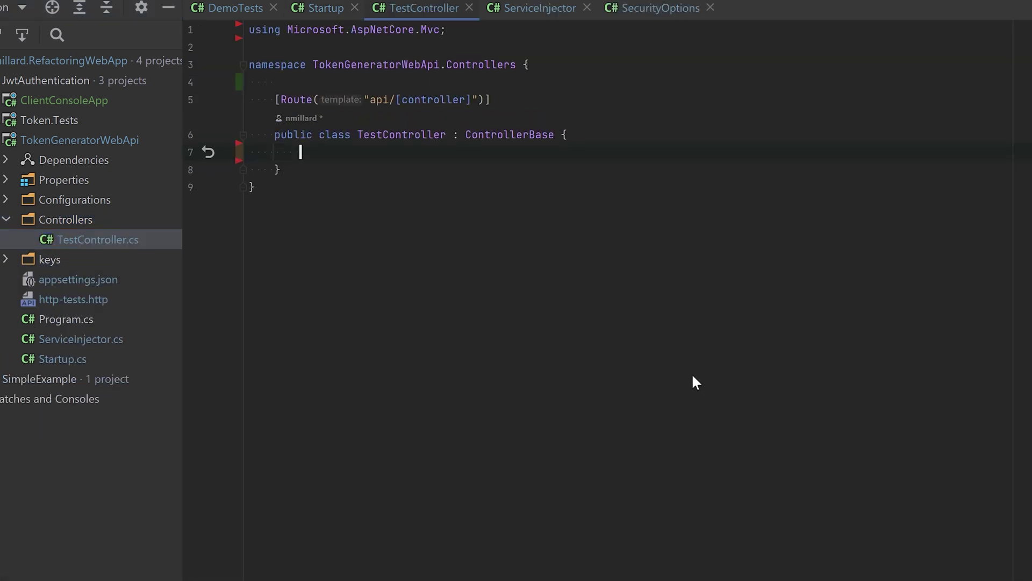
Give TestController a constructor taking SecurityOptions, stored in a new field.
key("Tab")
type("SecurityOpti")
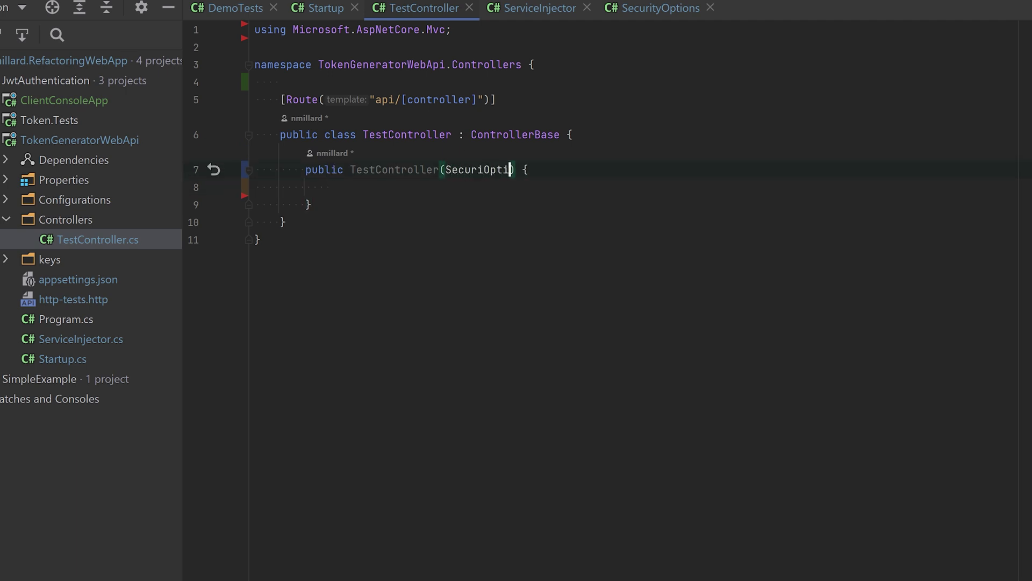
key("Return")
type("options")
key("alt+Return")
key("Return")
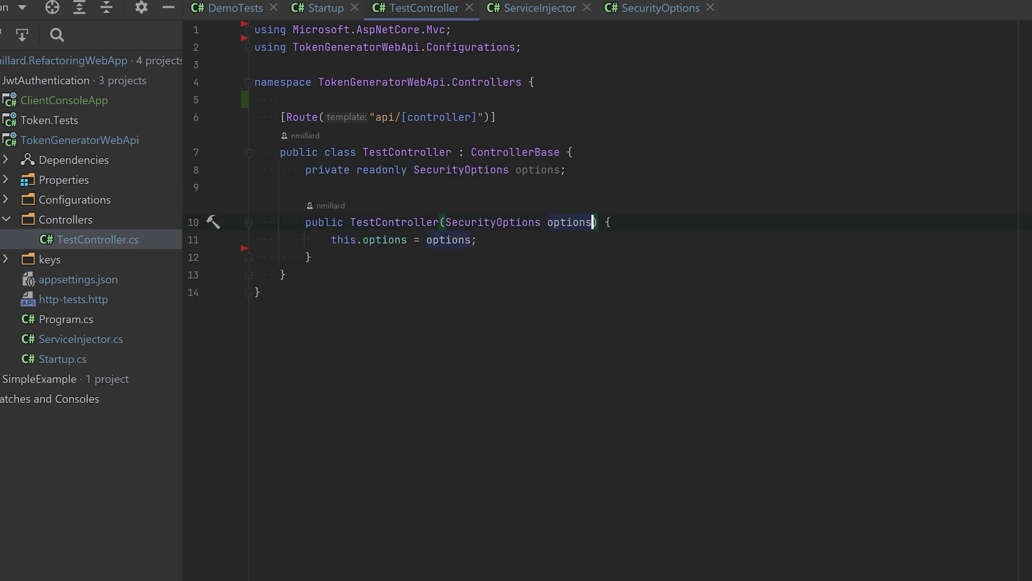
Add an [HttpGet(nameof(Generate))] async Task<IActionResult> Generate method.
key("Down")
key("Down")
key("End")
key("Return")
key("Return")
type("public Task")
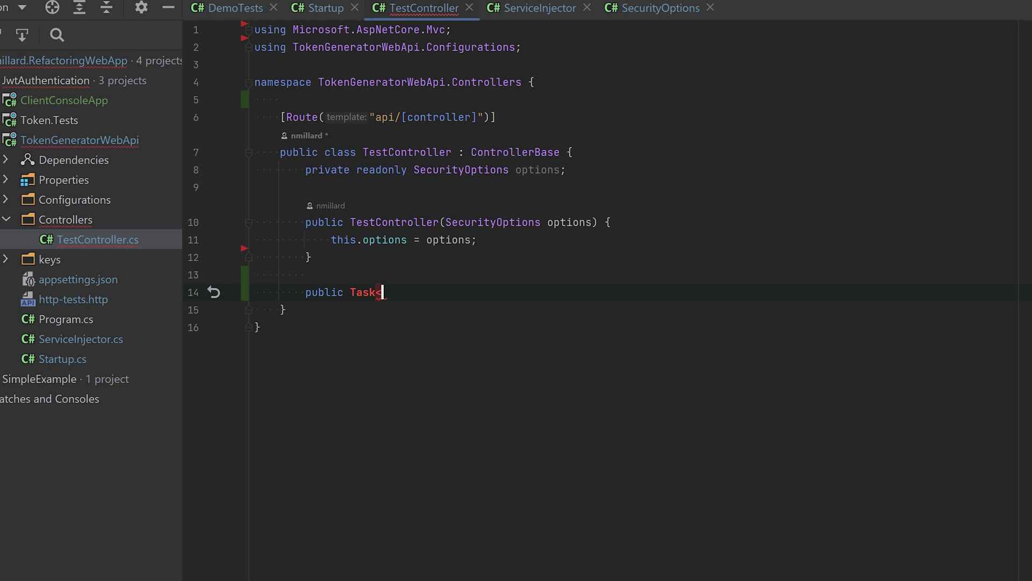
key("alt+Return")
type("IAR>")
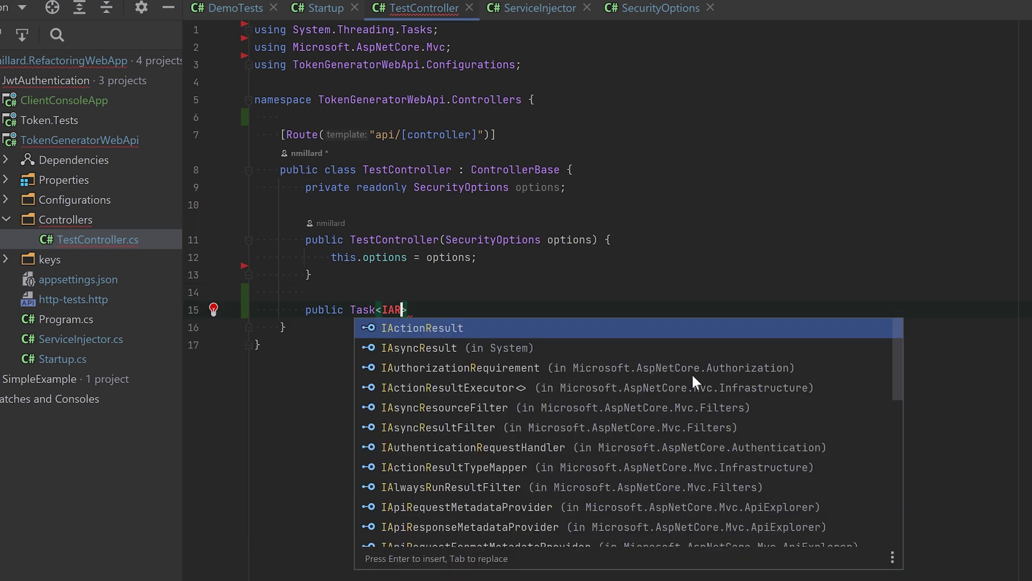
key("Return")
type("e() {")
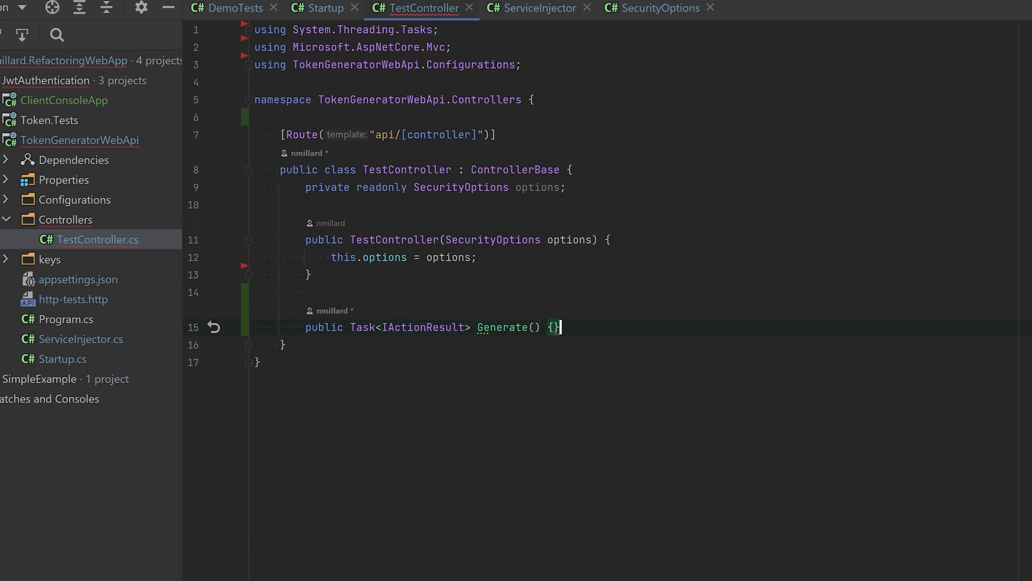
key("Return")
type(";")
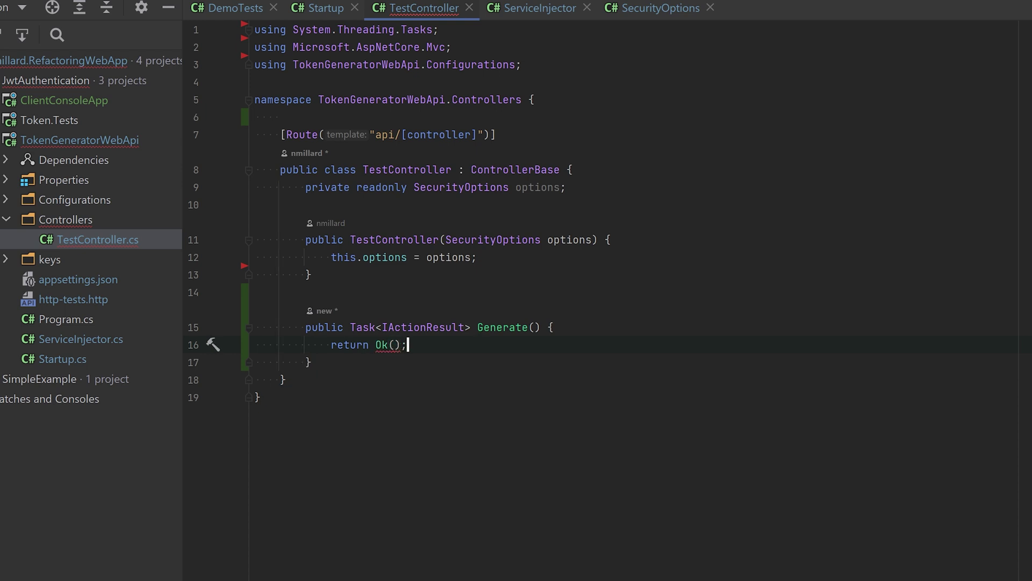
key("Up")
key("ctrl+Left")
key("ctrl+Left")
type("async")
key("ctrl+alt+Return")
type("[")
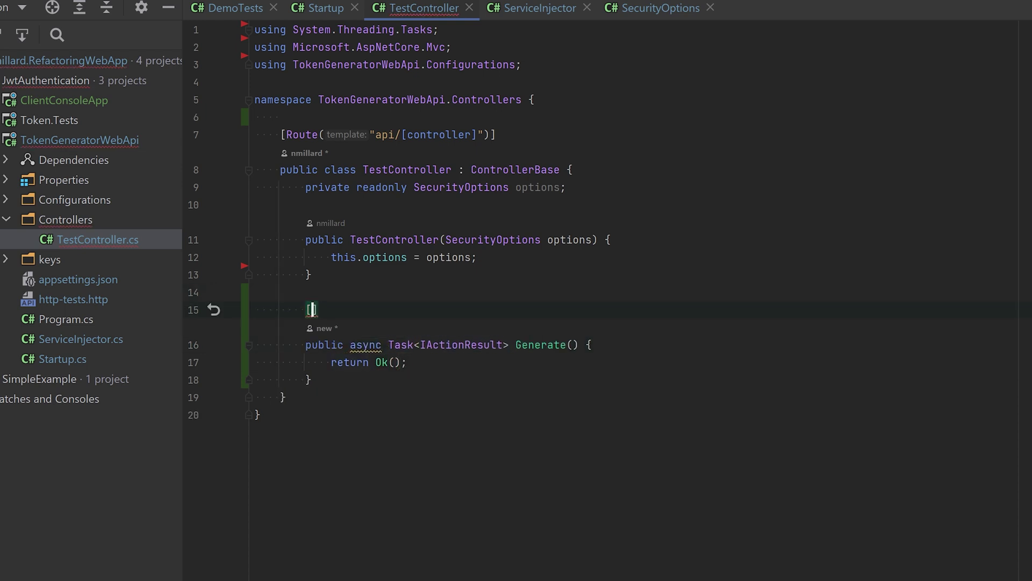
type("HttpGet(")
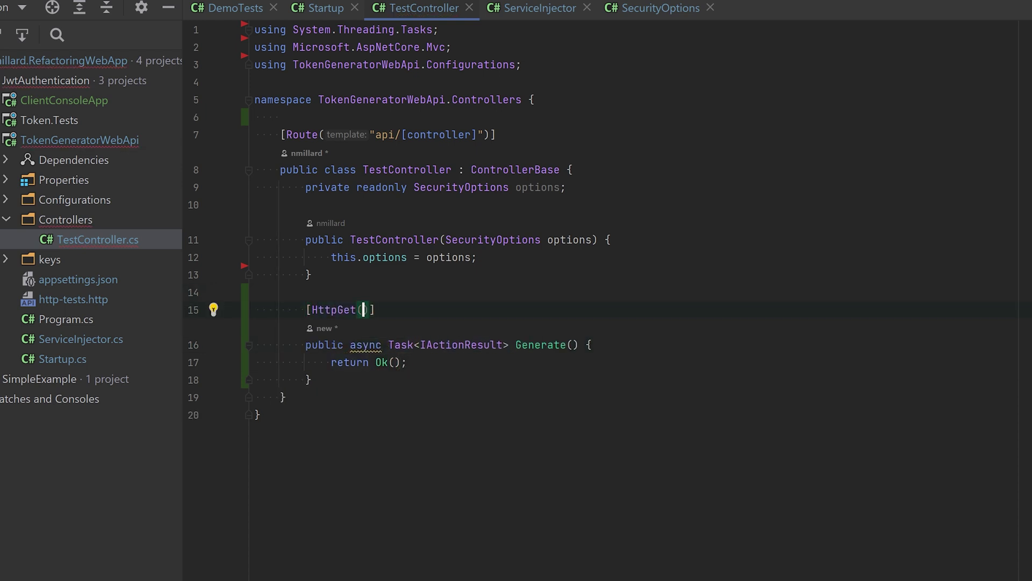
type("nameof(")
type("Generat")
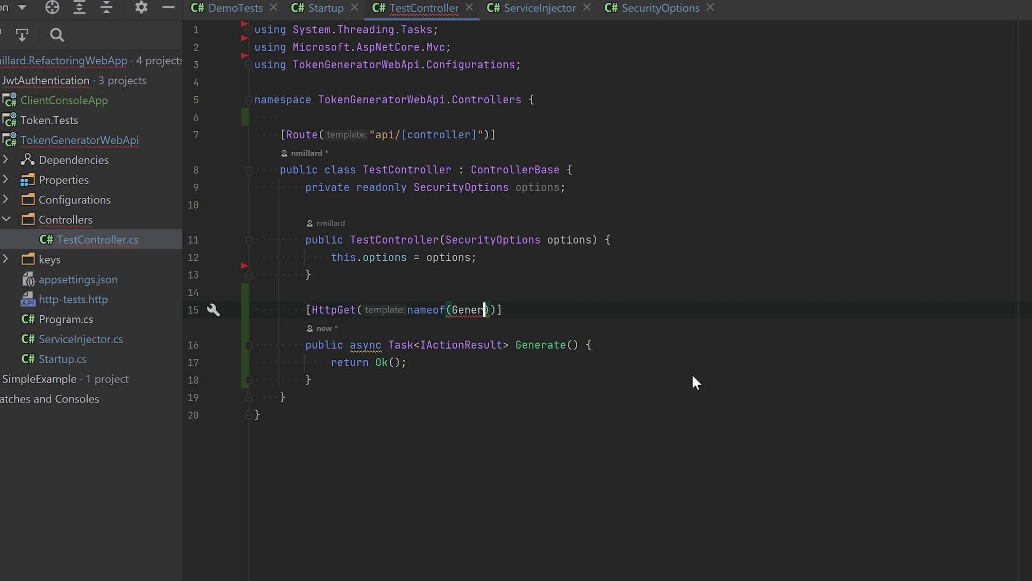
type("e")
key("Down")
Create an RSA instance in Generate, importing System.Security.Cryptography.
key("End")
key("Return")
key("Return")
key("Up")
type("var rsa")
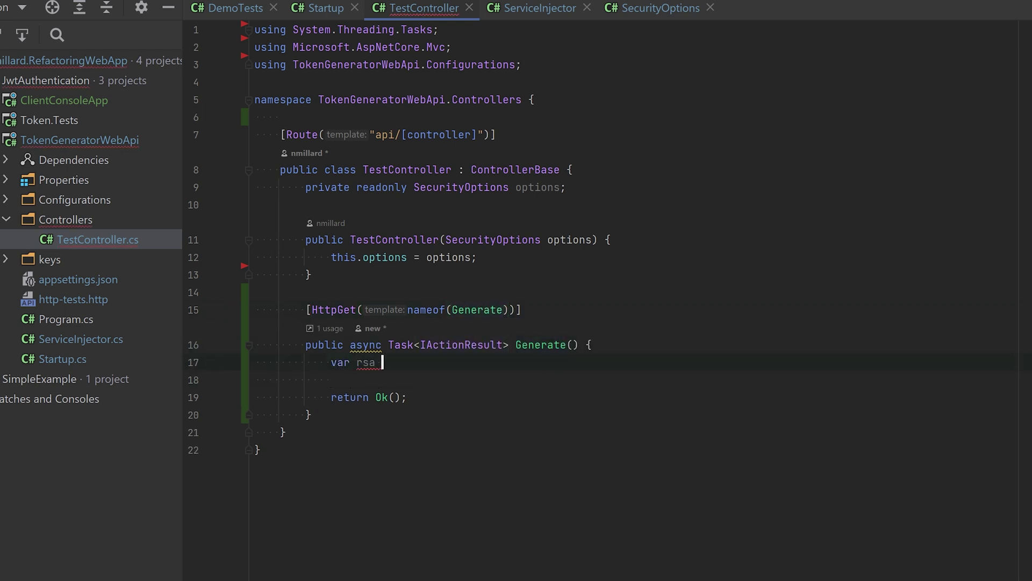
key("alt+Return")
key("Return")
type(".Create()")
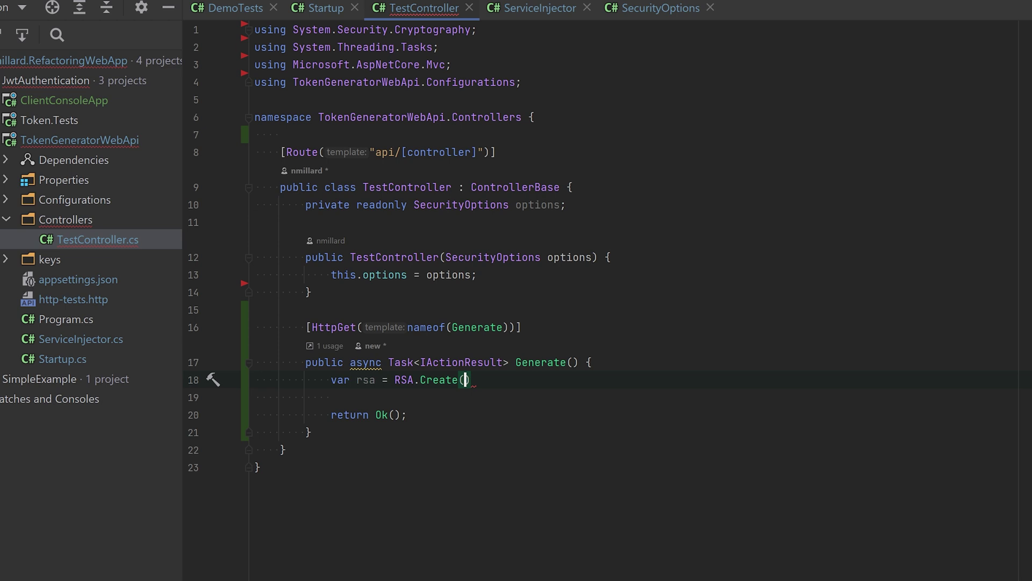
type(";")
key("Return")
type("ng key")
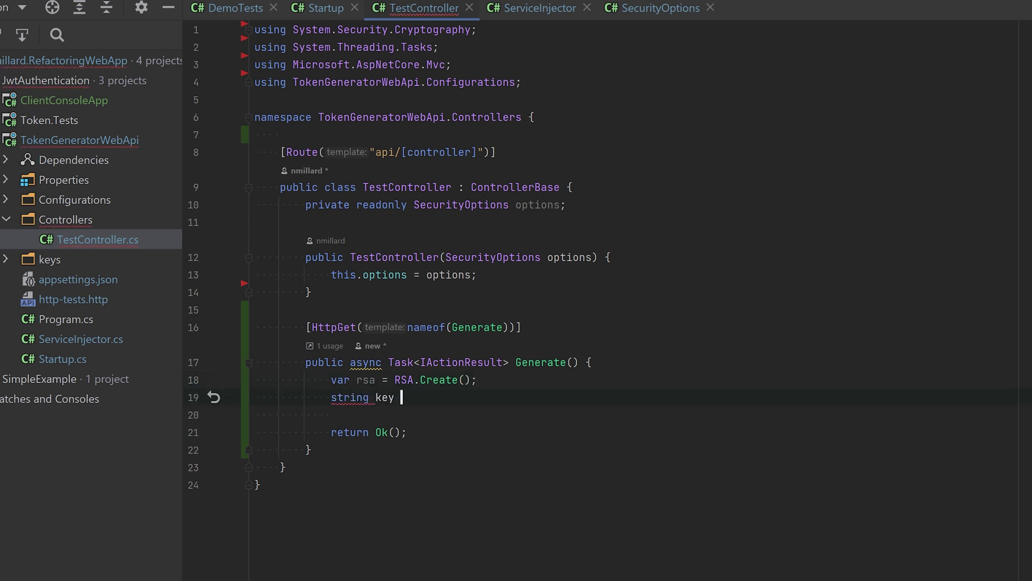
type(" = File")
Await File.ReadAllTextAsync of PrivateKeyFilePath and load the result with FromXmlString.
key("Return")
type(".ReadAll")
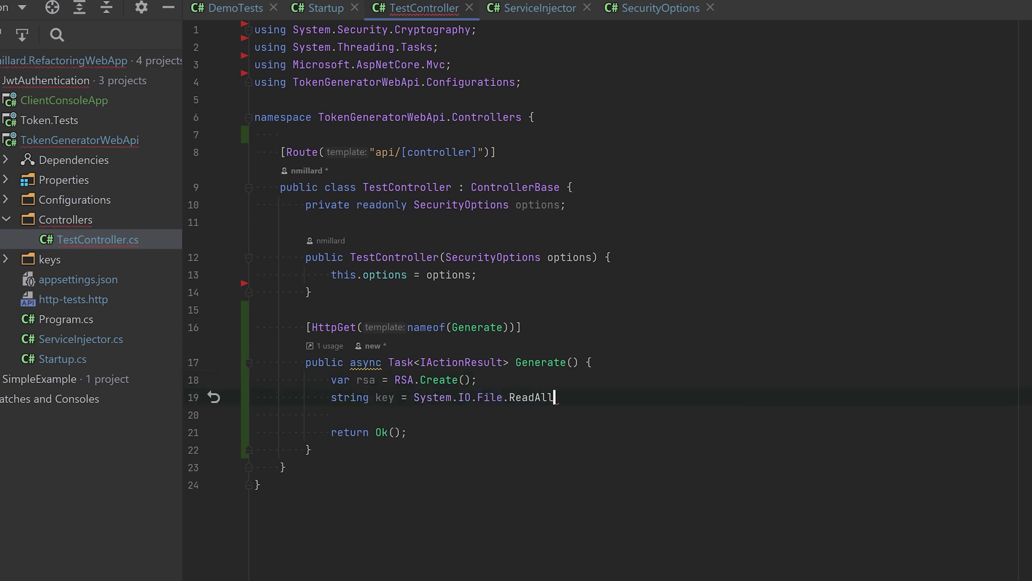
key("Return")
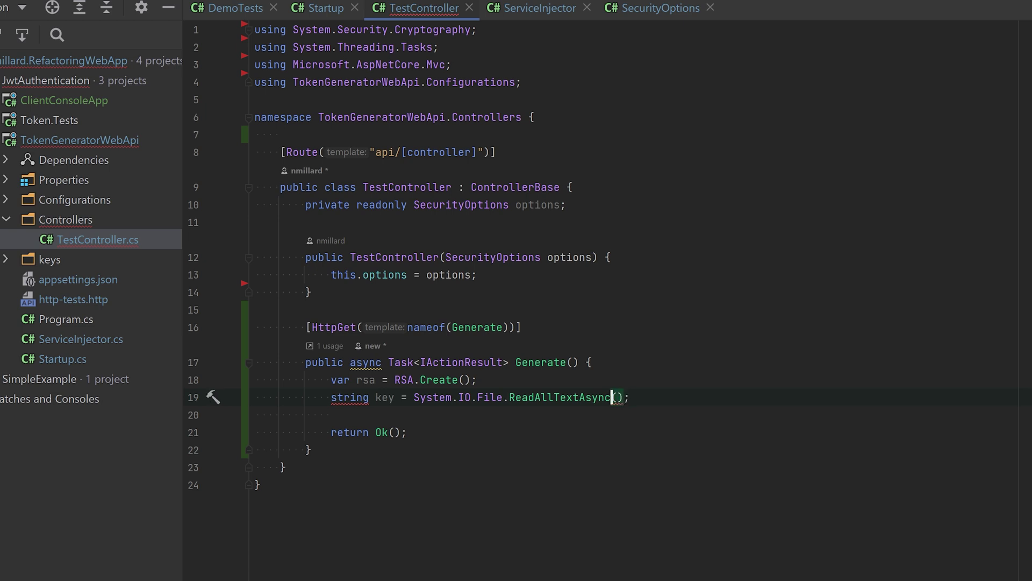
type("options.Pri")
key("Return")
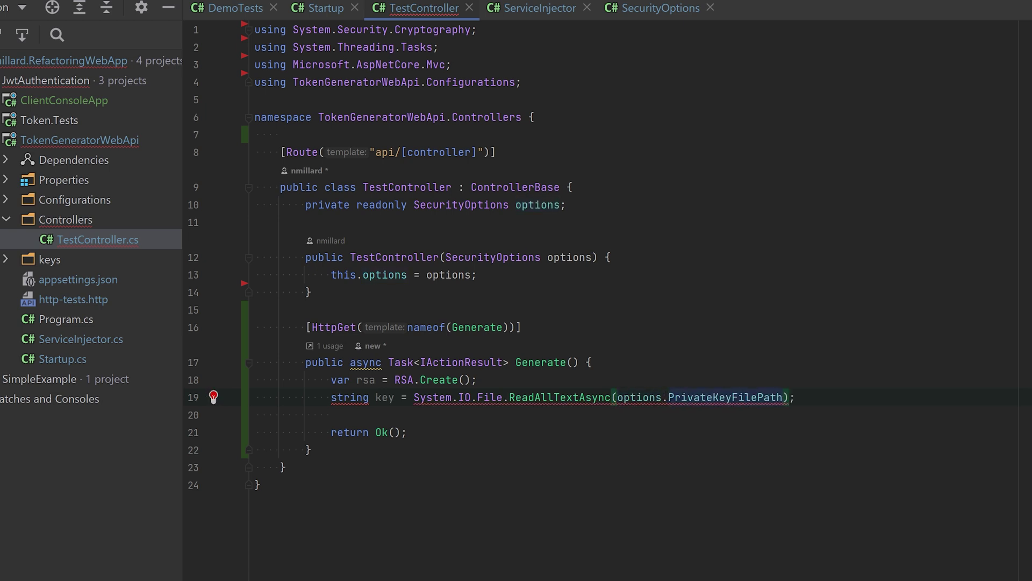
key("alt+Return")
key("Return")
key("End")
key("Return")
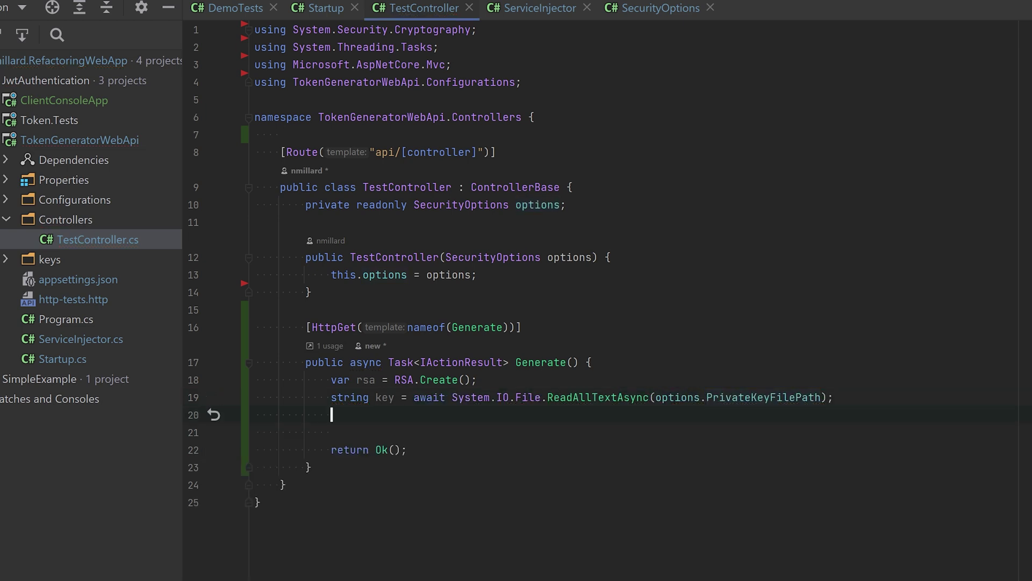
type("rsa.Fr")
key("Return")
type("key);")
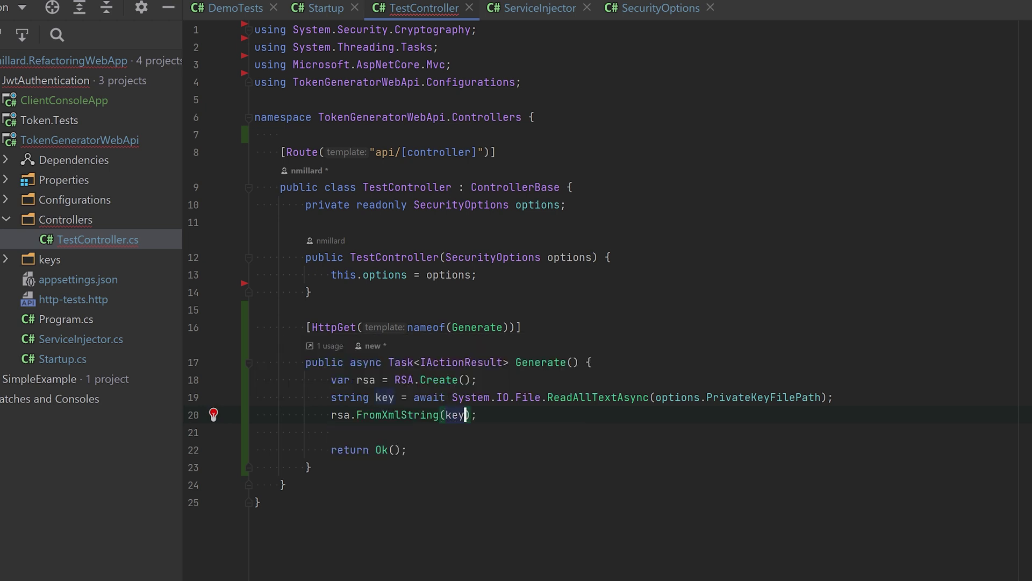
key("End")
key("Return")
key("Return")
type("var crede")
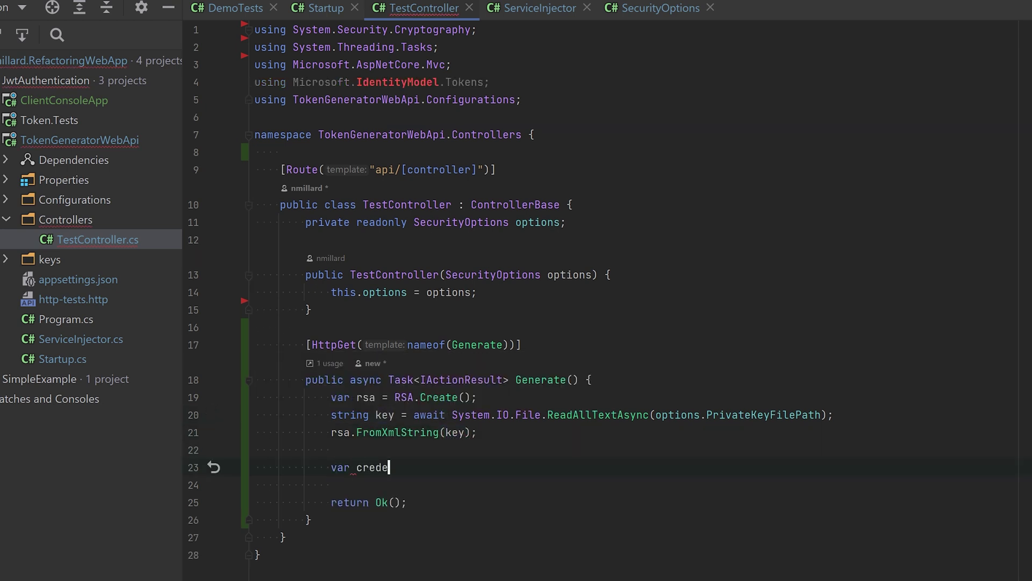
type("ntials = new SigningCredentials")
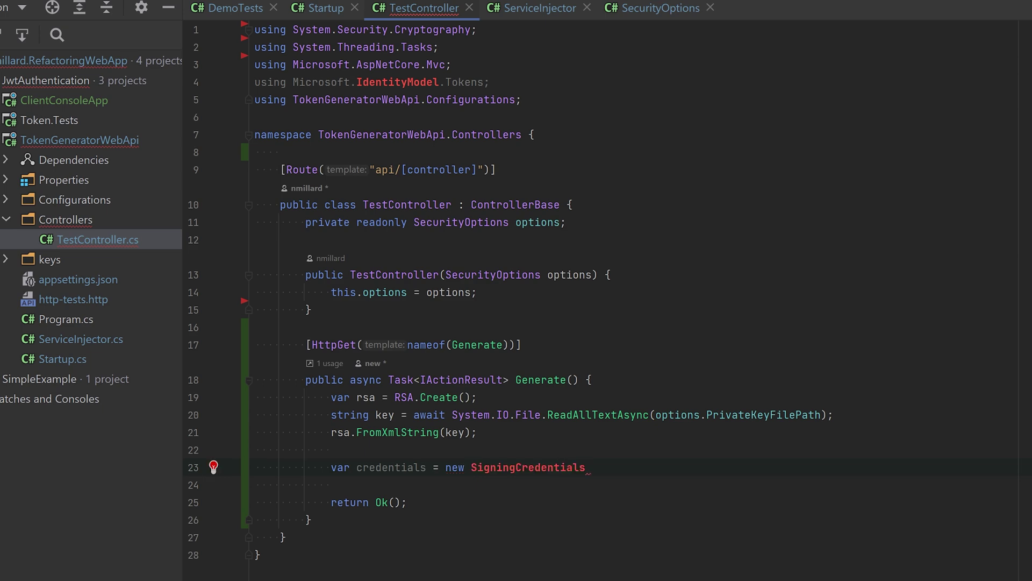
Install Microsoft.IdentityModel.Tokens 6.11.0 and create RsaSha256 SigningCredentials from RsaSecurityKey(rsa).
key("alt+Return")
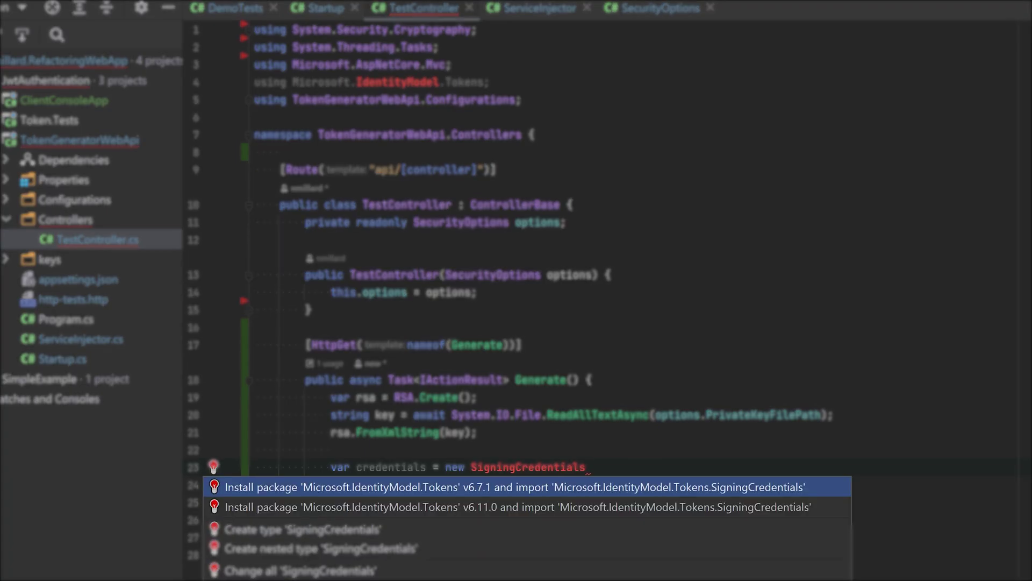
key("Down")
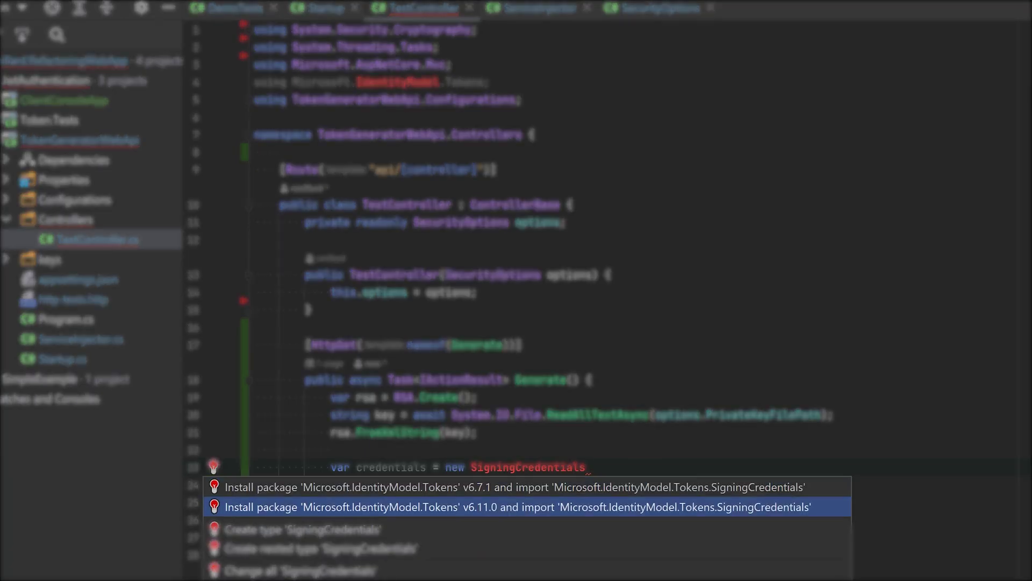
key("Return")
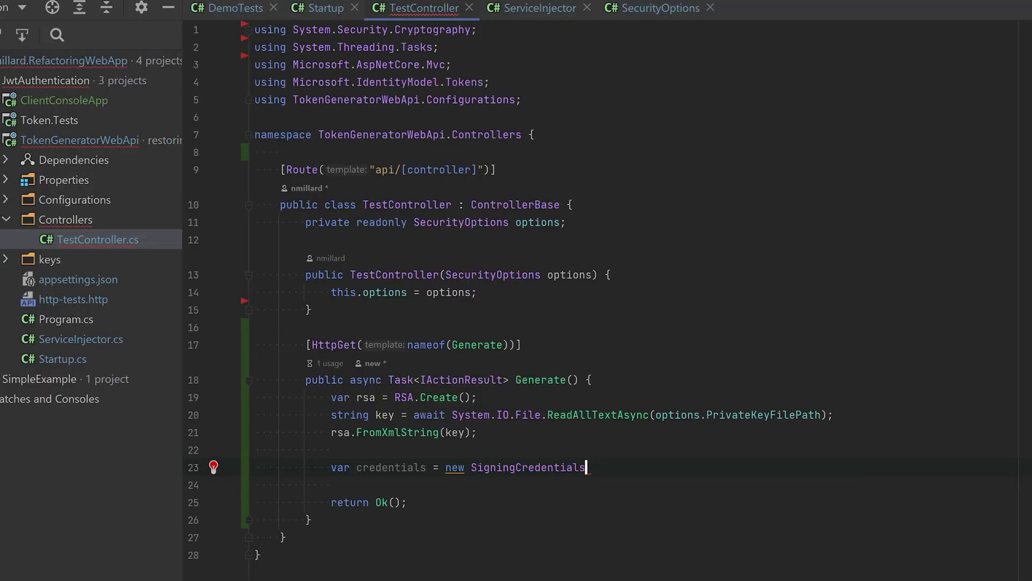
type("()")
type("new RsaSecurityKey(")
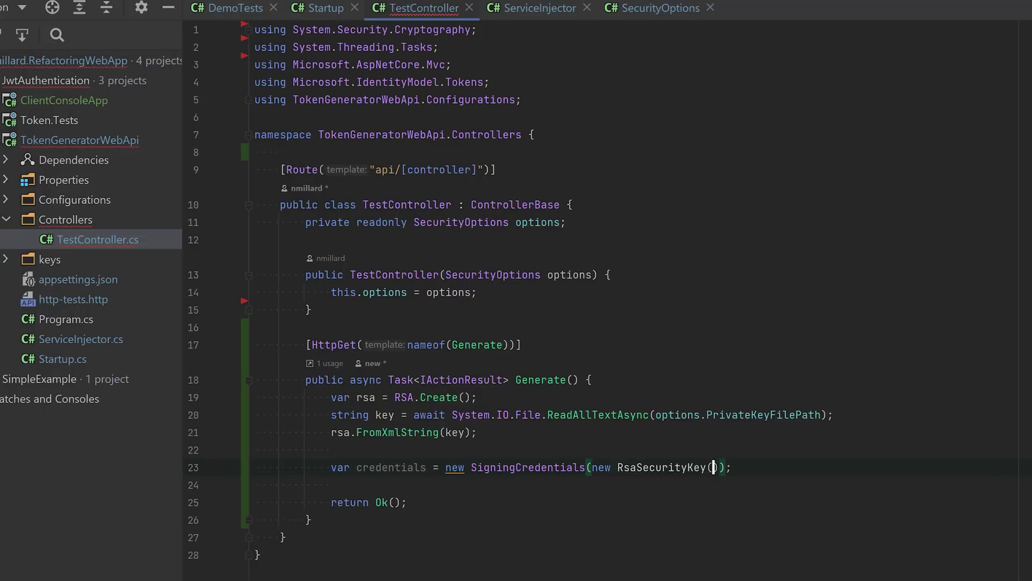
type("rsa), Secu")
key("Return")
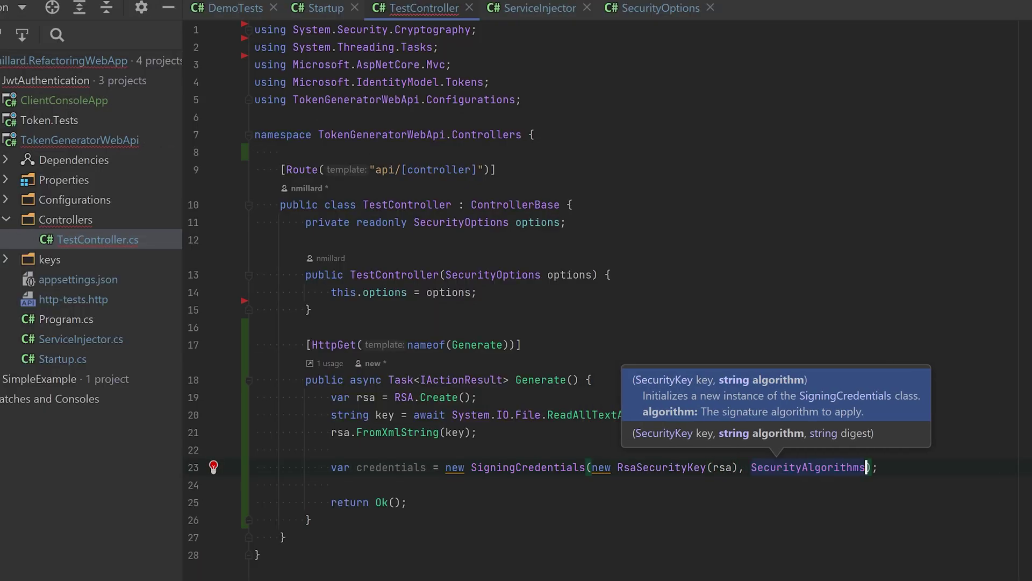
type(".Rsa")
key("Return")
key("End")
key("Return")
key("Return")
type("var jwt")
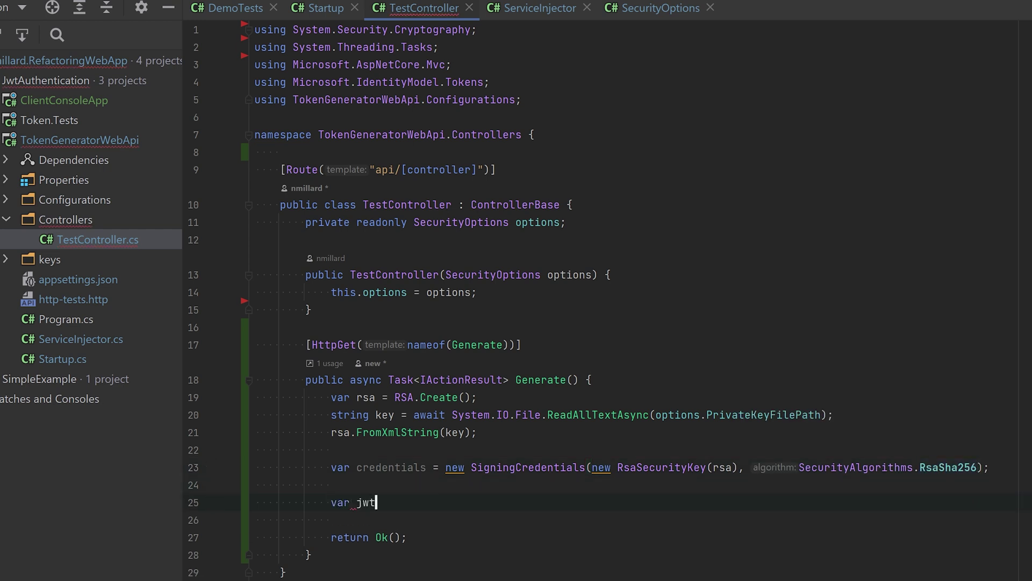
type(" = new JwtSe")
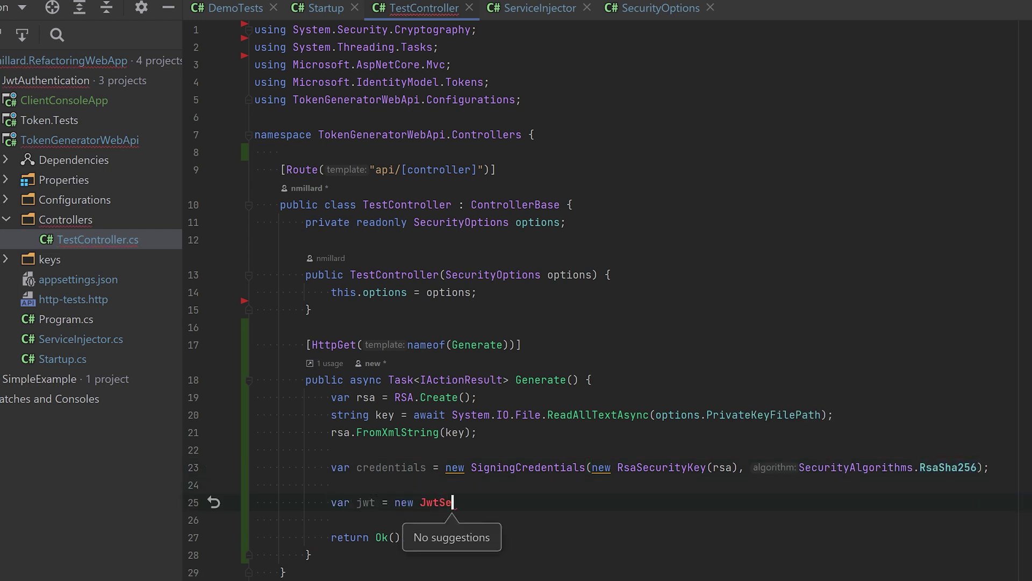
type("curityToken")
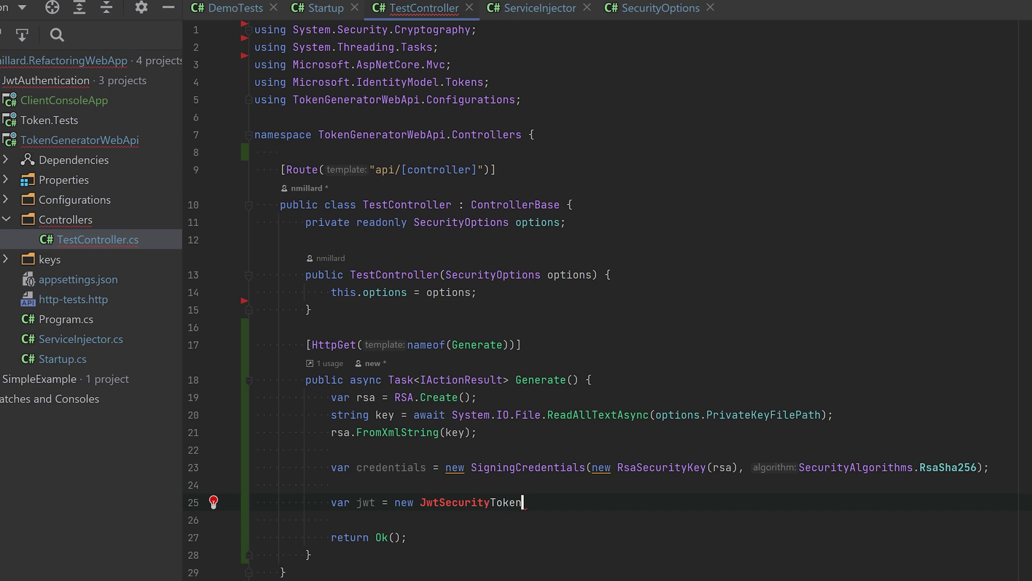
Install the 6.11.0 IdentityModel.Tokens.Jwt package and start a JwtSecurityToken with JwtHeader and JwtPayload.
key("alt+Return")
key("Down")
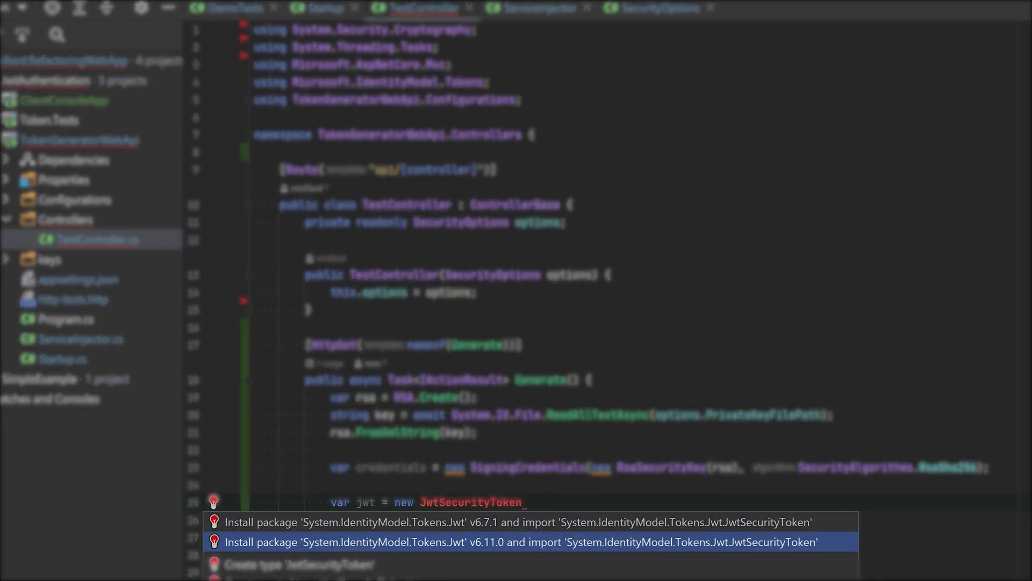
key("Return")
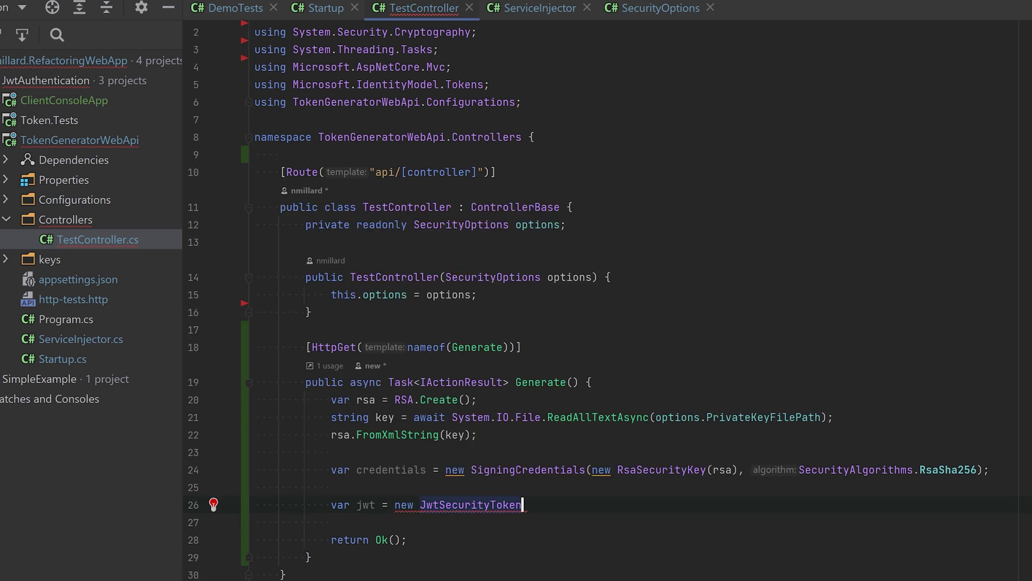
type("(")
key("Return")
type("new ")
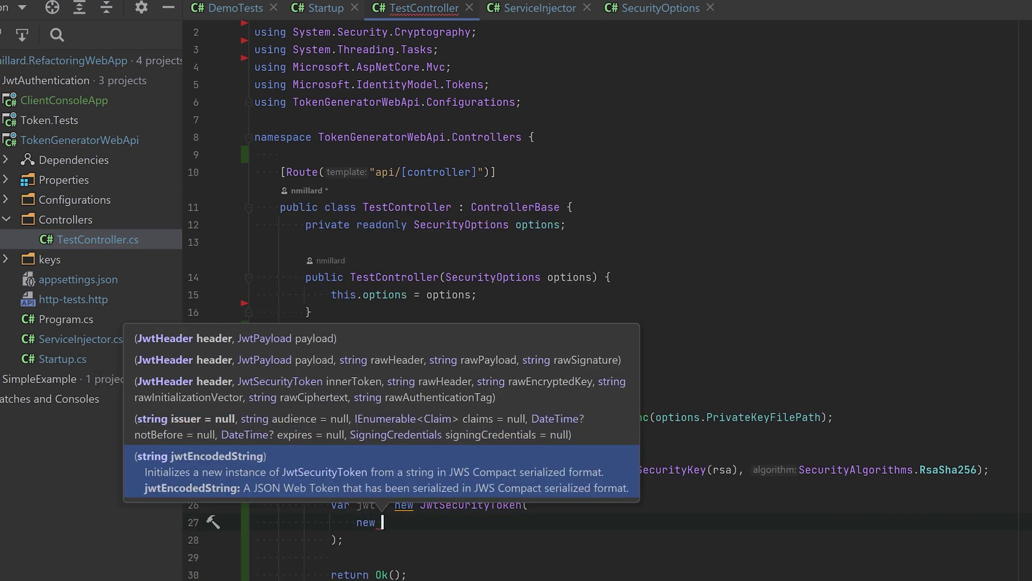
type("JwtHea")
key("Return")
type(",")
key("Return")
type("n")
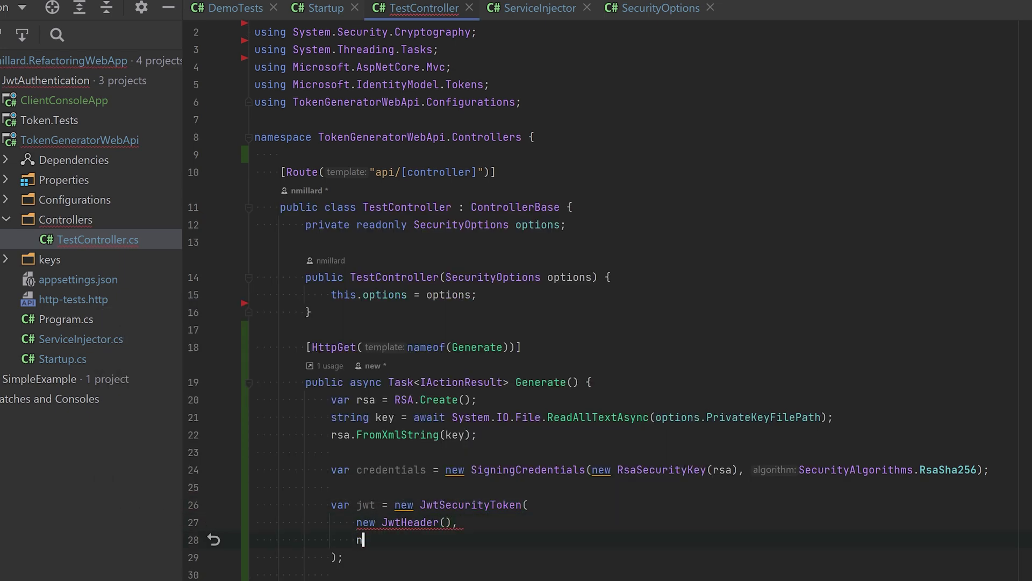
type("ew JwtPay")
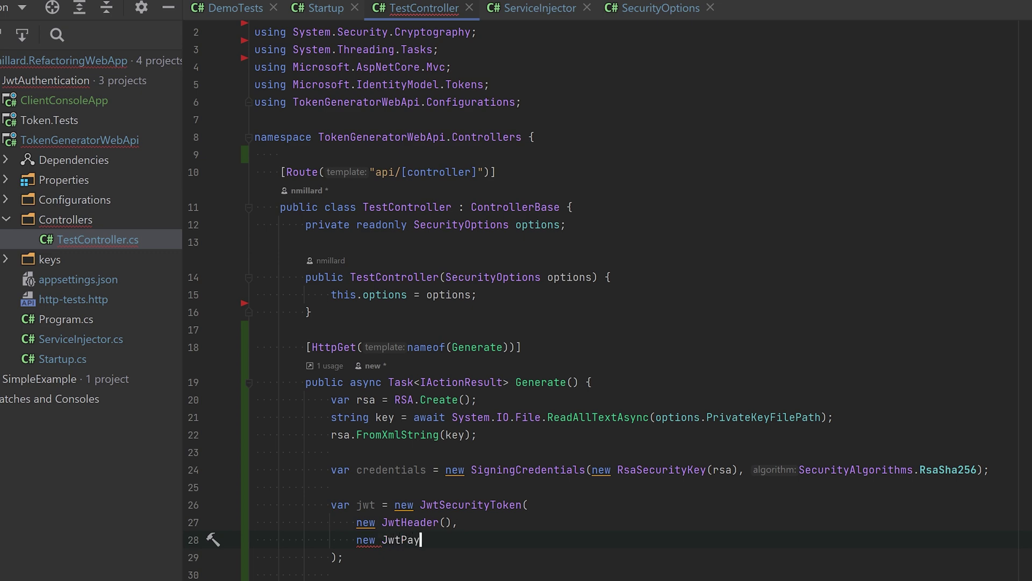
key("Return")
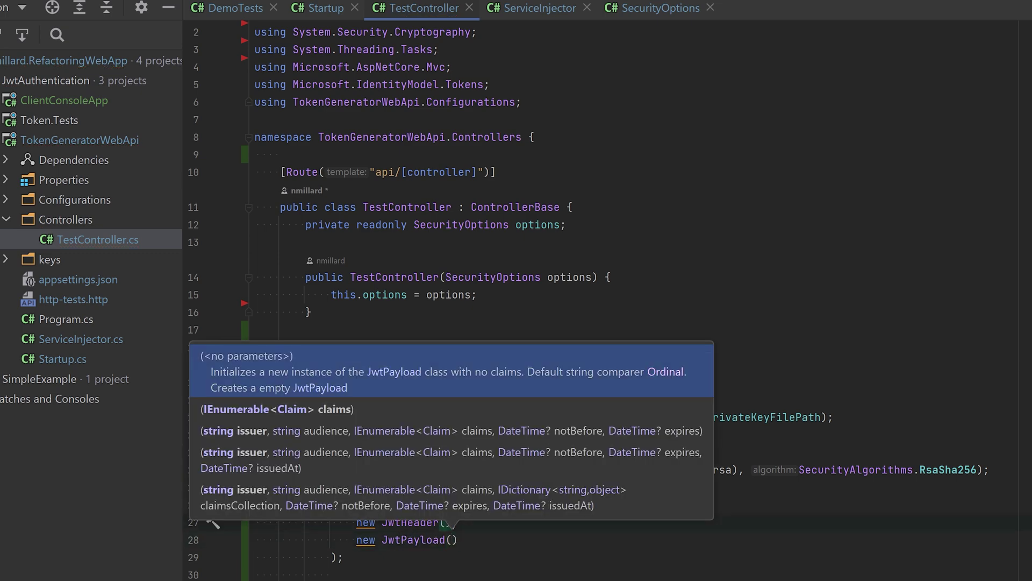
Pass the credentials into JwtHeader and put the JwtPayload arguments on separate lines.
left_click(443, 521)
key("Escape")
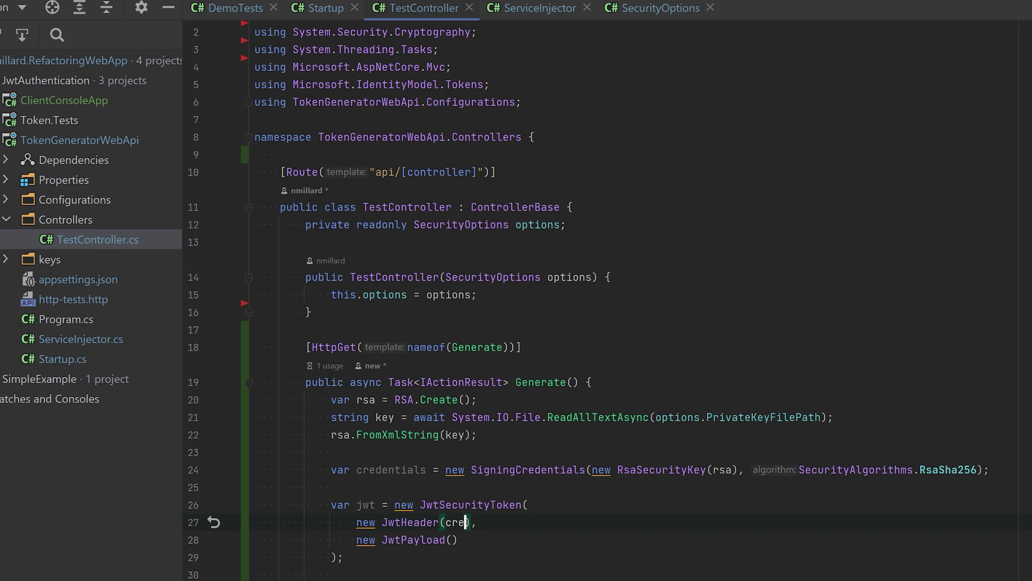
key("Return")
key("Down")
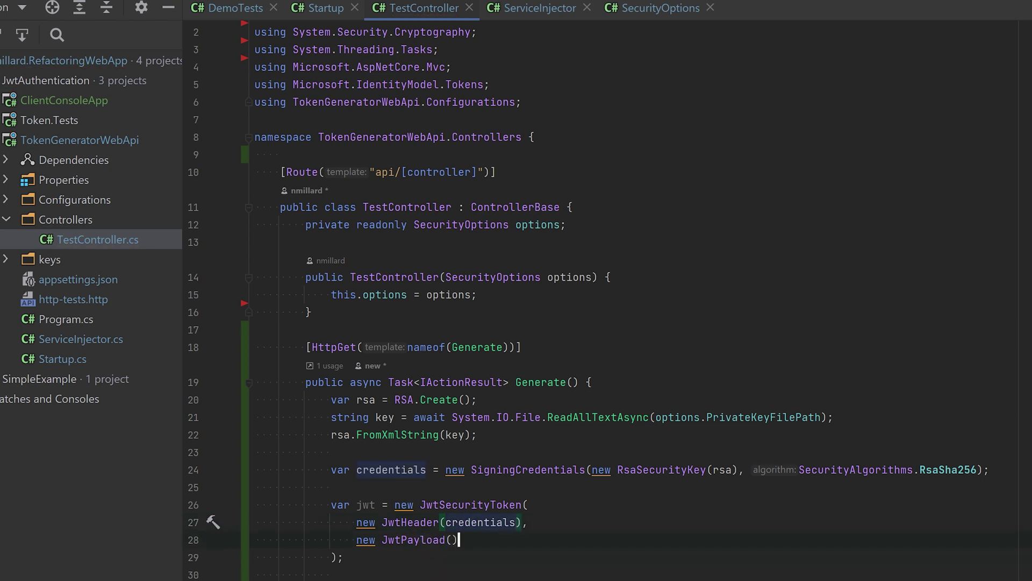
key("Left")
key("ctrl+p")
key("Return")
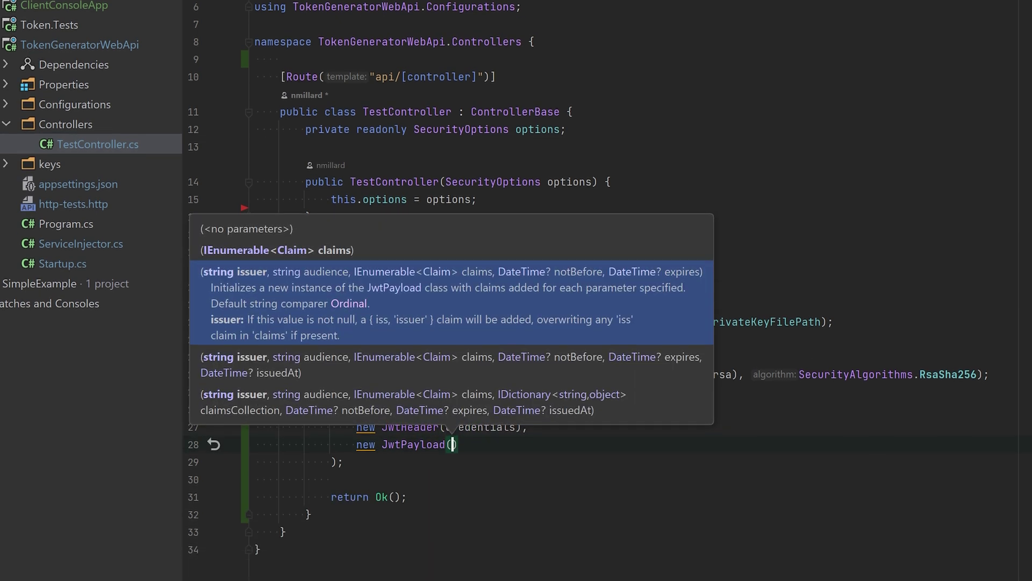
key("Escape")
Fill JwtPayload with issuer and audience "webapi", empty claims, UtcNow and UtcNow.AddHours(3).
key("Return")
type("\"")
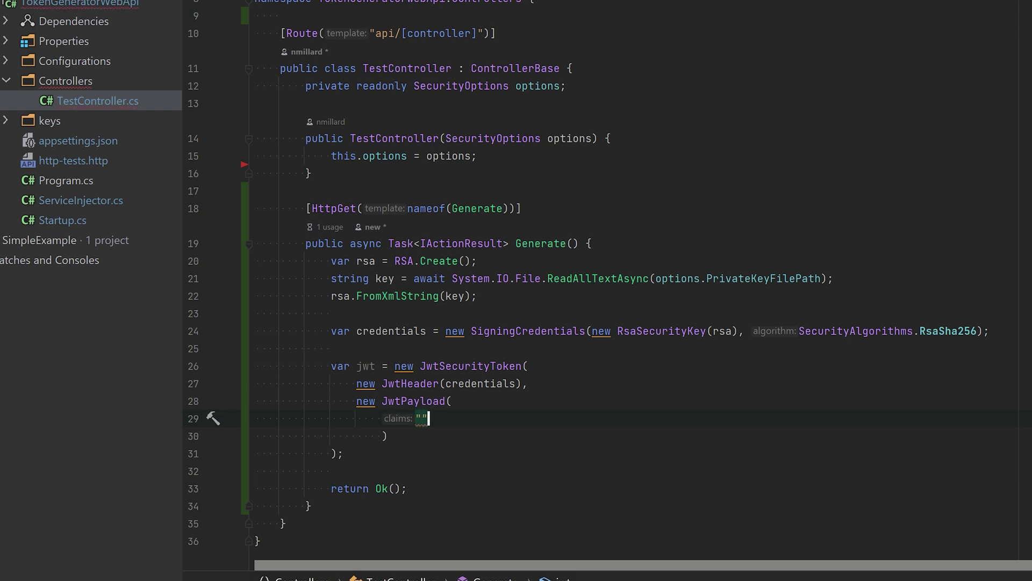
type("webapi\",")
key("Return")
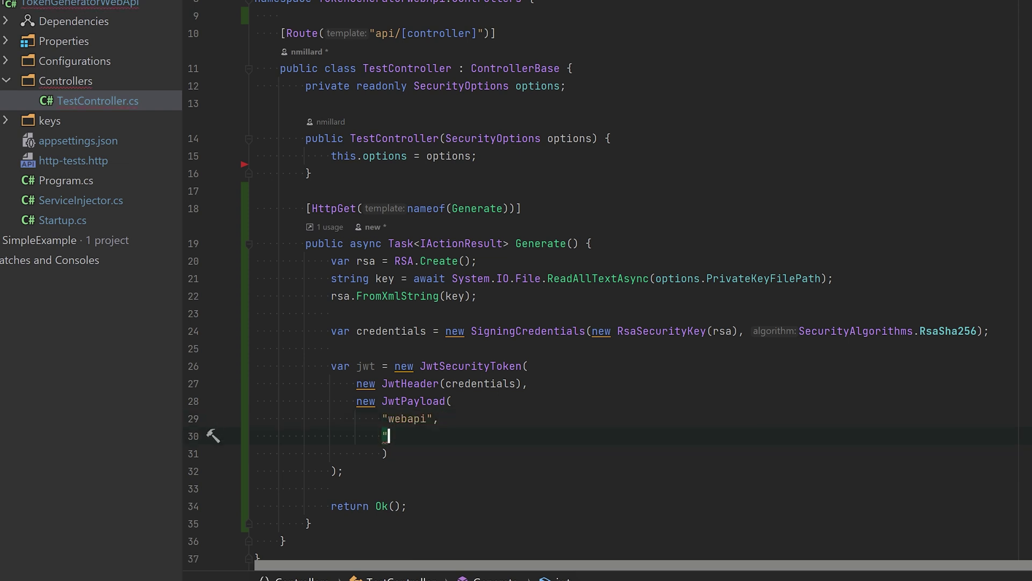
type("new Lis")
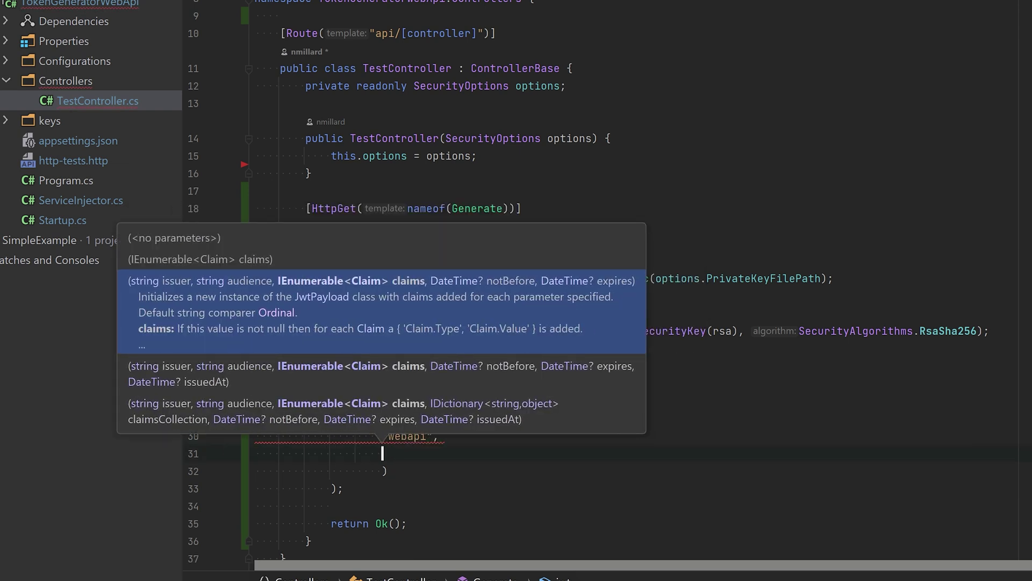
key("Return")
type(",")
key("Return")
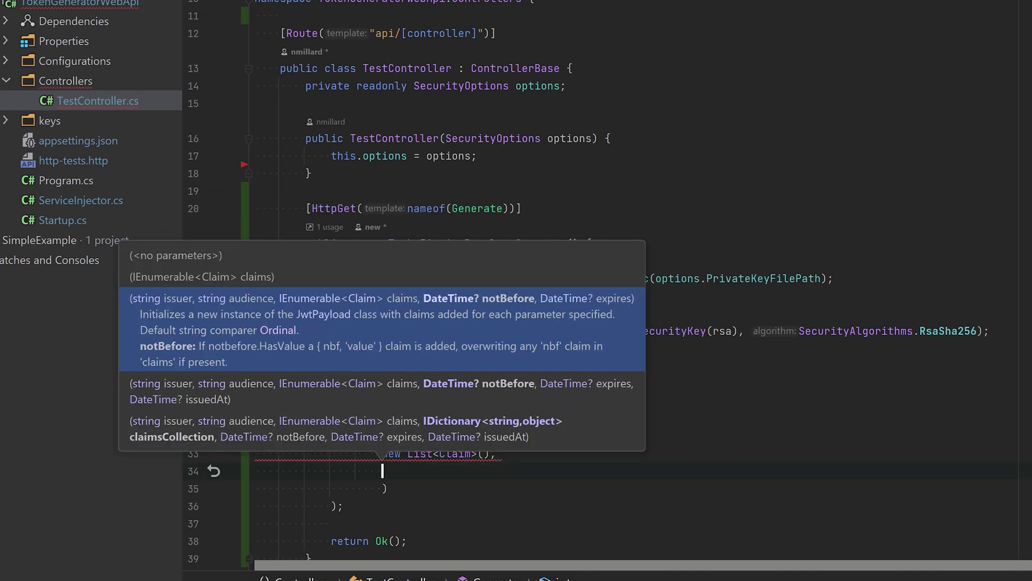
type("DateTime.UtcNow")
key("alt+Return")
key("Return")
type(",")
key("Return")
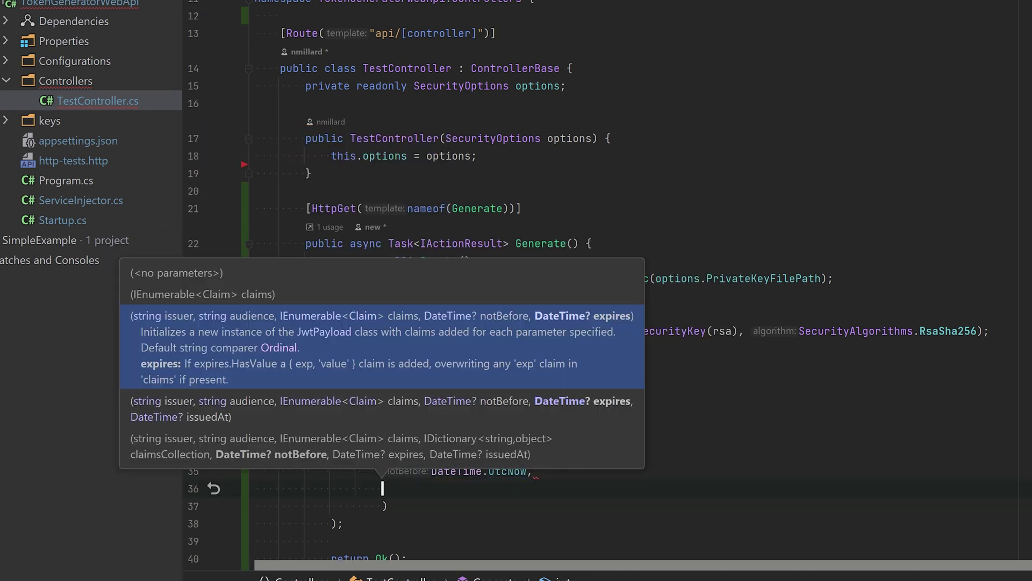
type("DateTime.Utc")
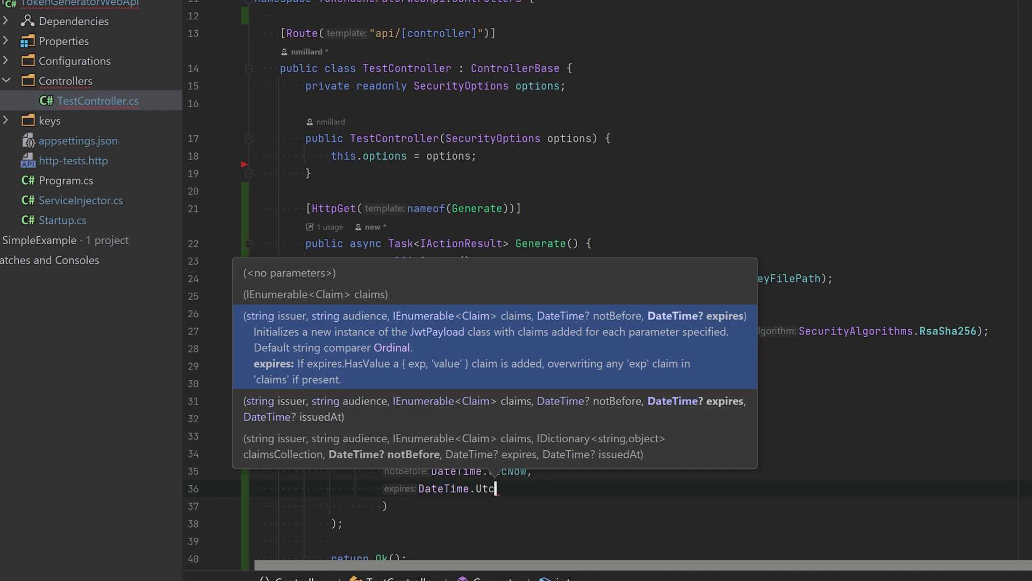
type("Now.AddHours(3")
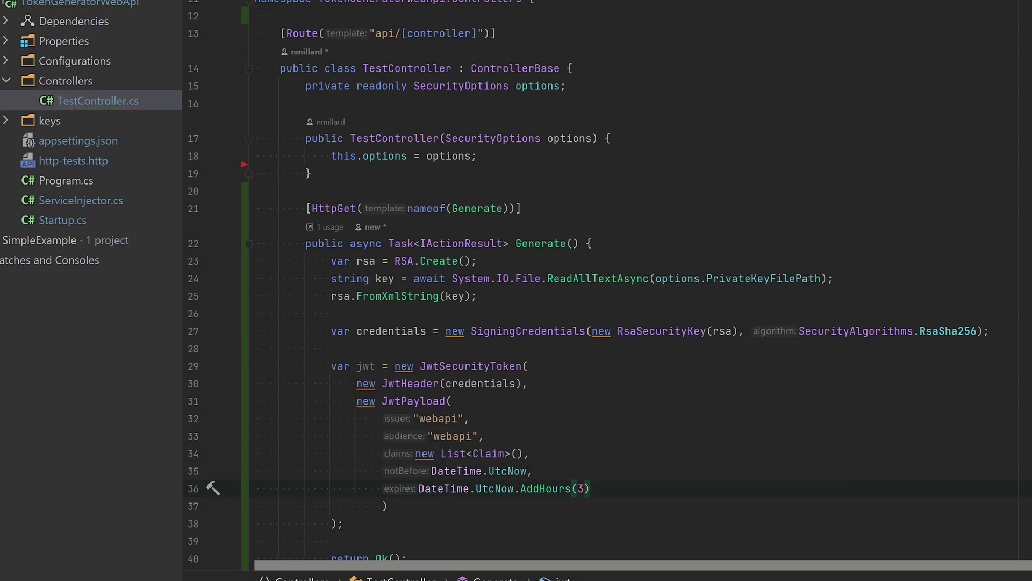
key("ctrl+w")
key("ctrl+w")
key("ctrl+w")
key("ctrl+w")
key("ctrl+w")
key("ctrl+w")
scroll(585, 247, "down", 1)
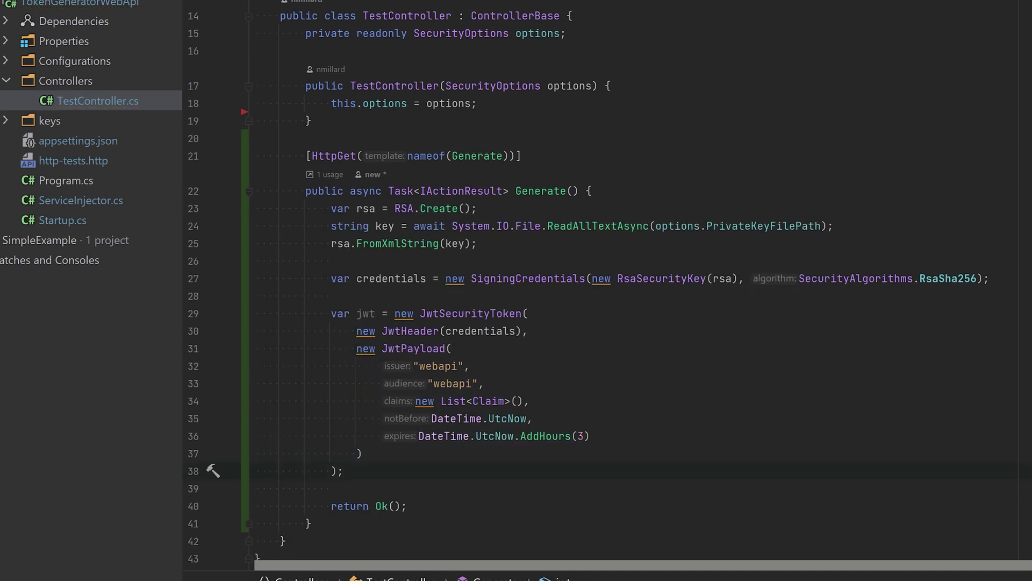
scroll(585, 246, "down", 2)
Add string token = new JwtSecurityTokenHandler().WriteToken(jwt) and return Ok(new { Token = token }).
key("End")
key("Return")
key("Return")
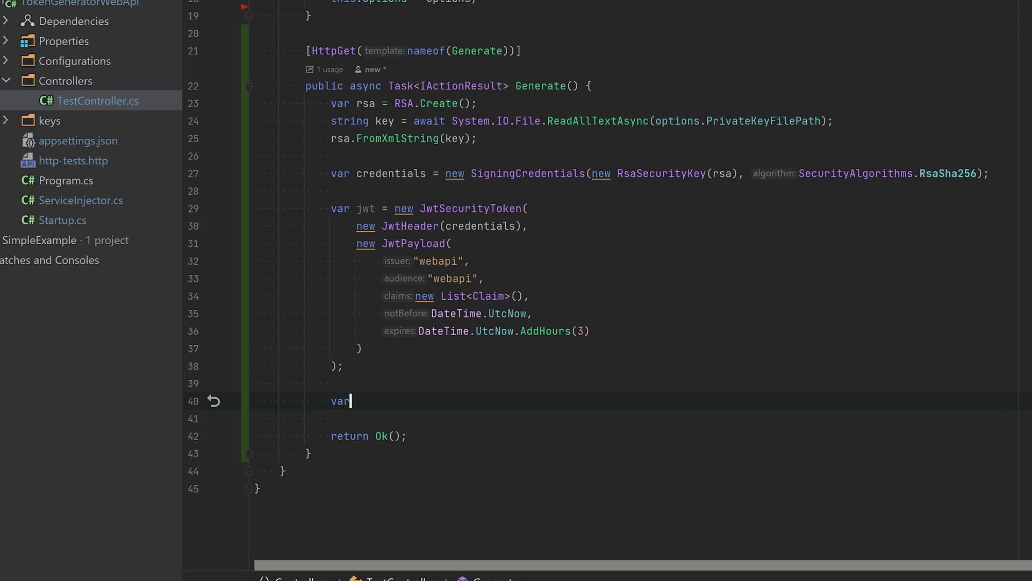
key("BackSpace")
key("BackSpace")
key("BackSpace")
type("string token = new JwtSeHan")
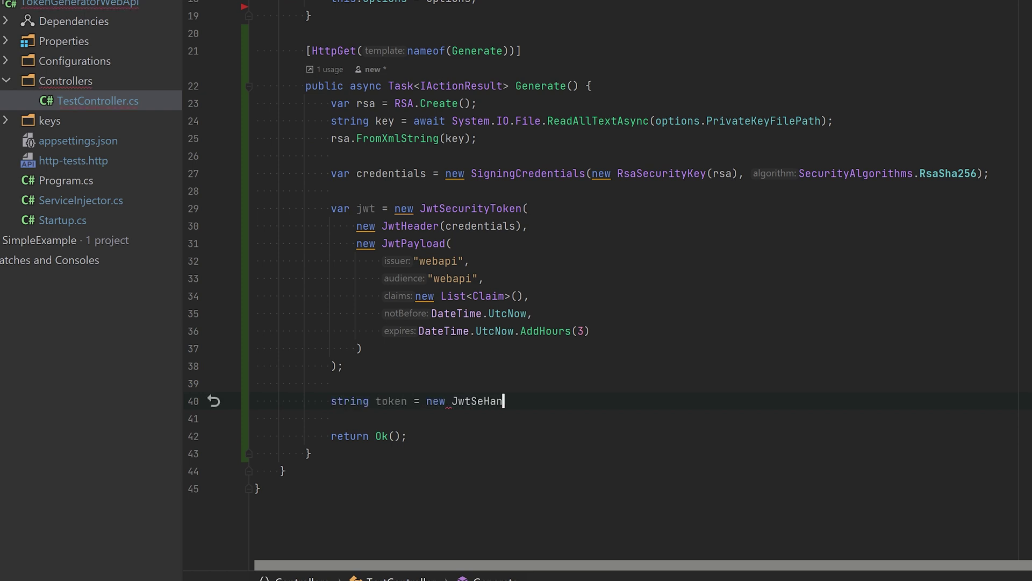
key("Return")
type(").Wri")
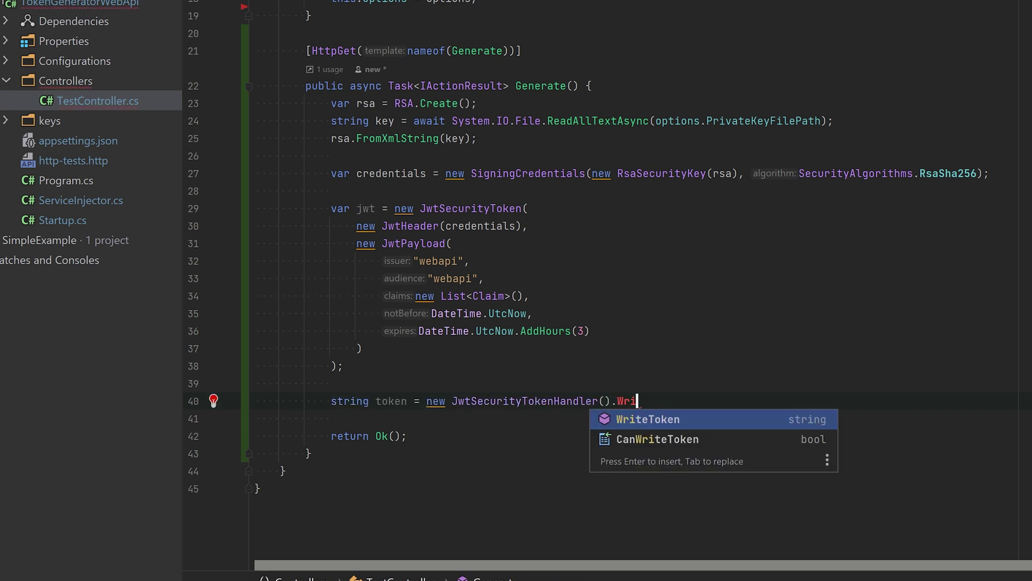
key("Return")
type("jwt")
key("End")
type(";")
key("Down")
key("Down")
key("Left")
key("Left")
type("new ")
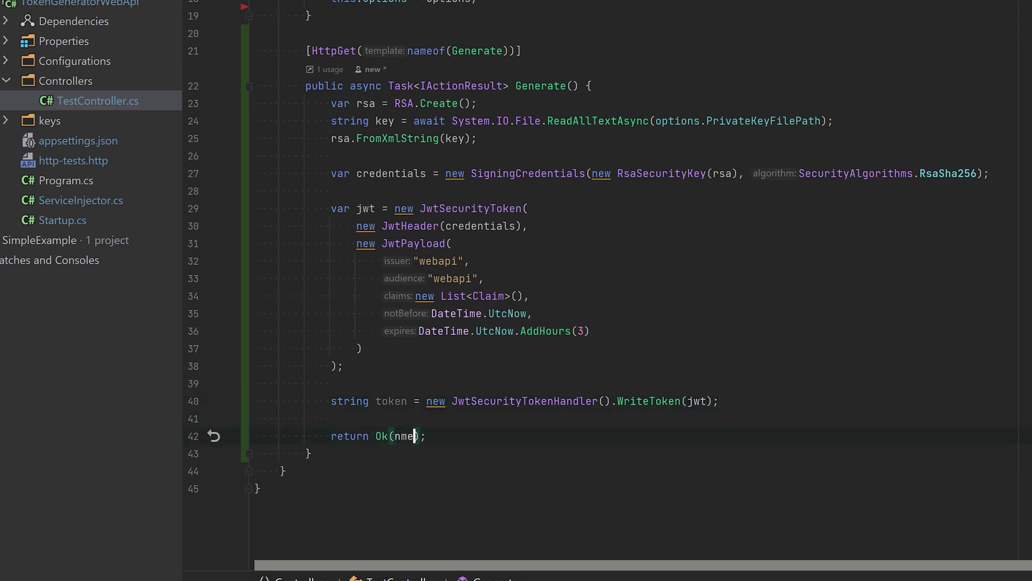
type("{ Token = token")
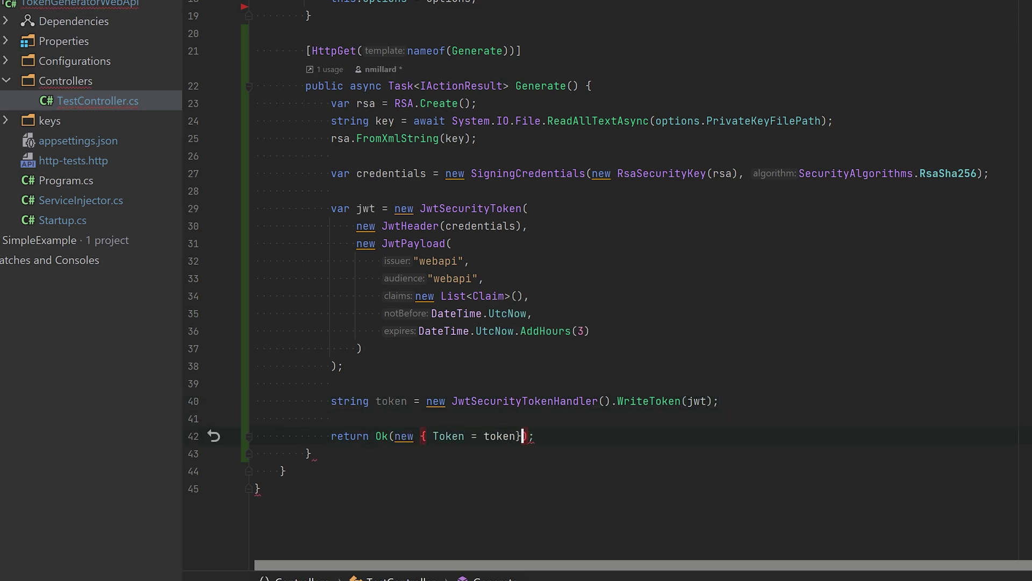
key("Up")
key("Up")
key("Up")
key("Up")
key("Up")
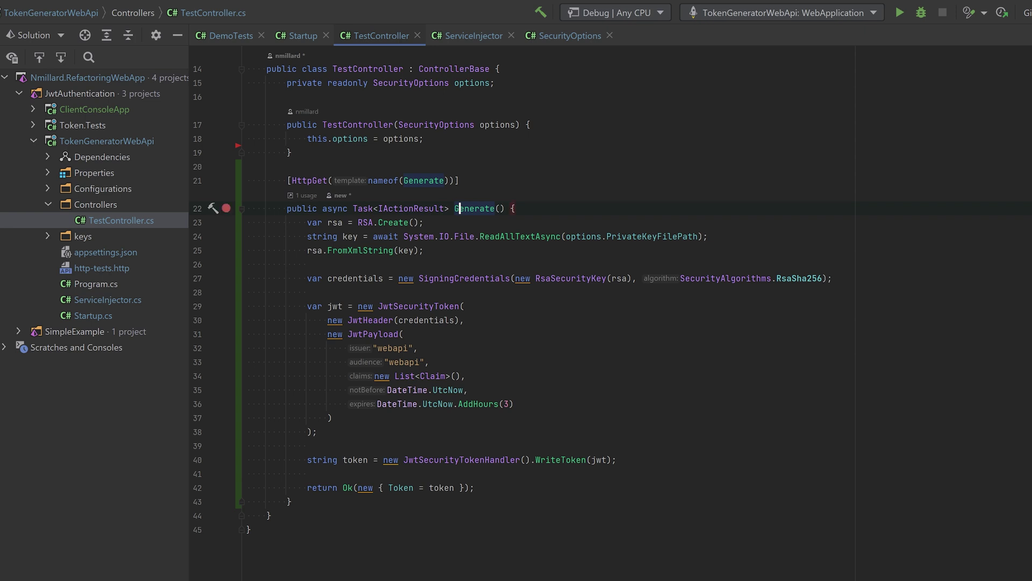
key("ctrl+shift+b")
scroll(510, 251, "down", 2)
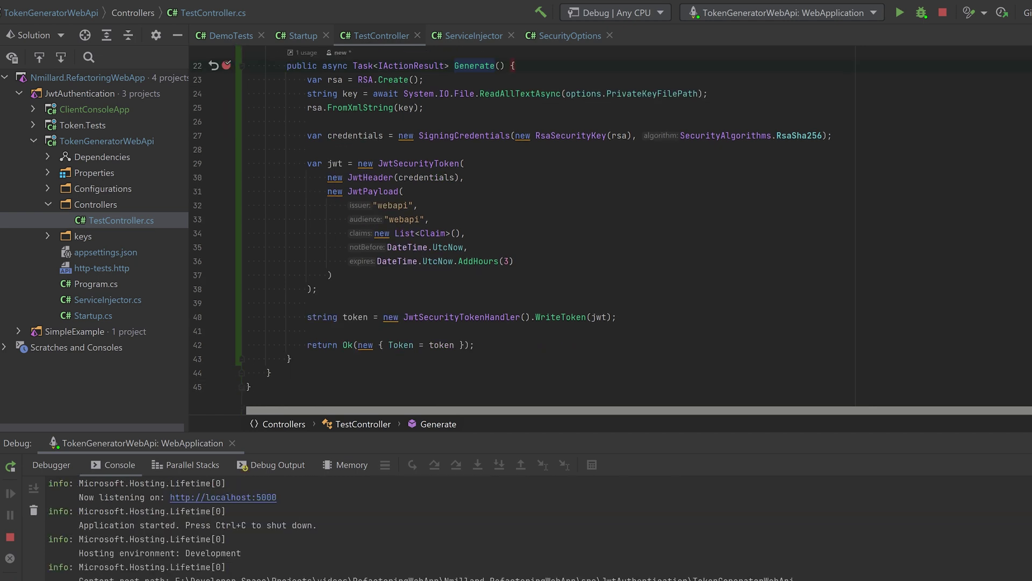
double_click(108, 264)
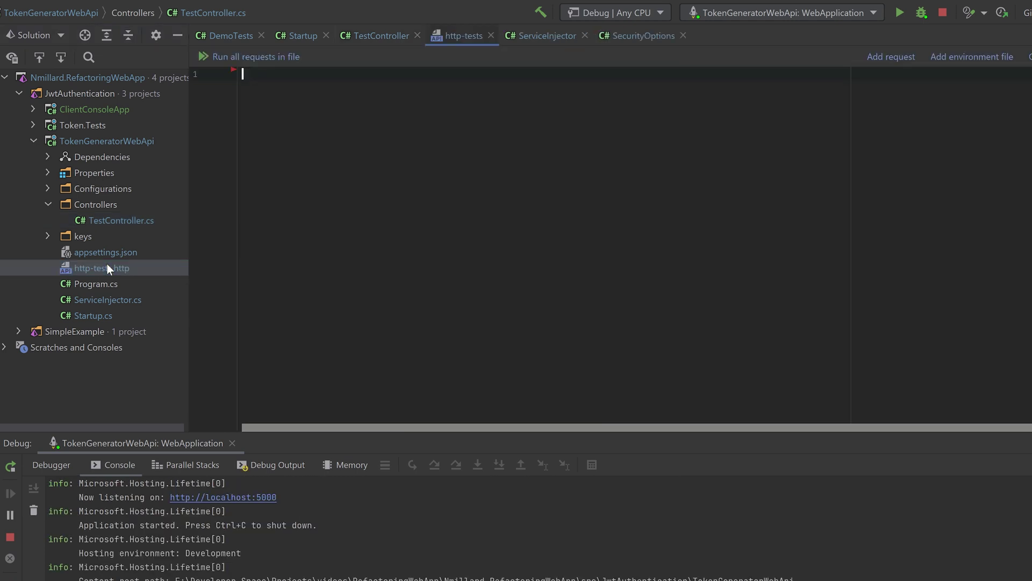
left_click(892, 57)
left_click(891, 95)
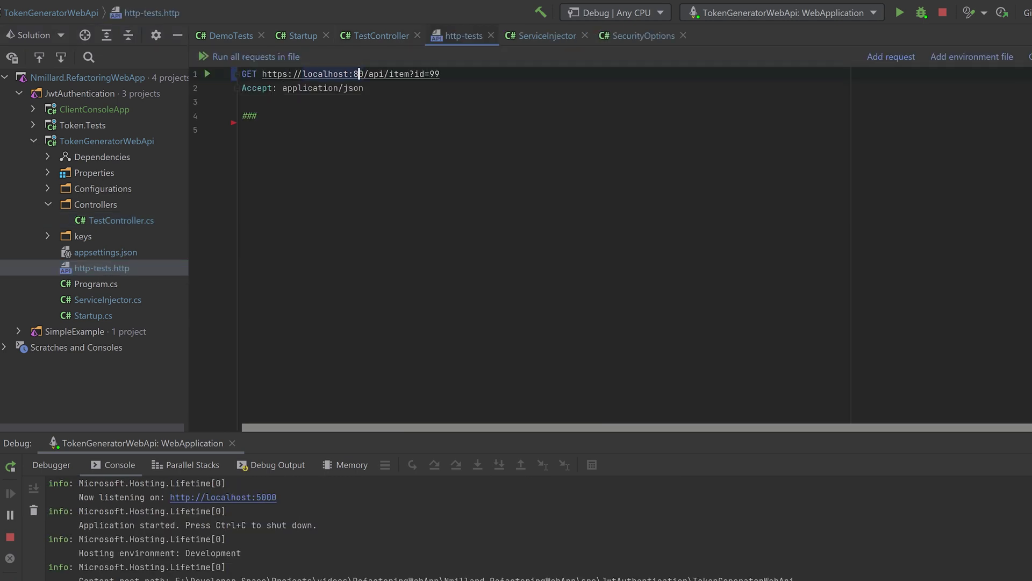
type("https://localhost:5001/api/test/generate")
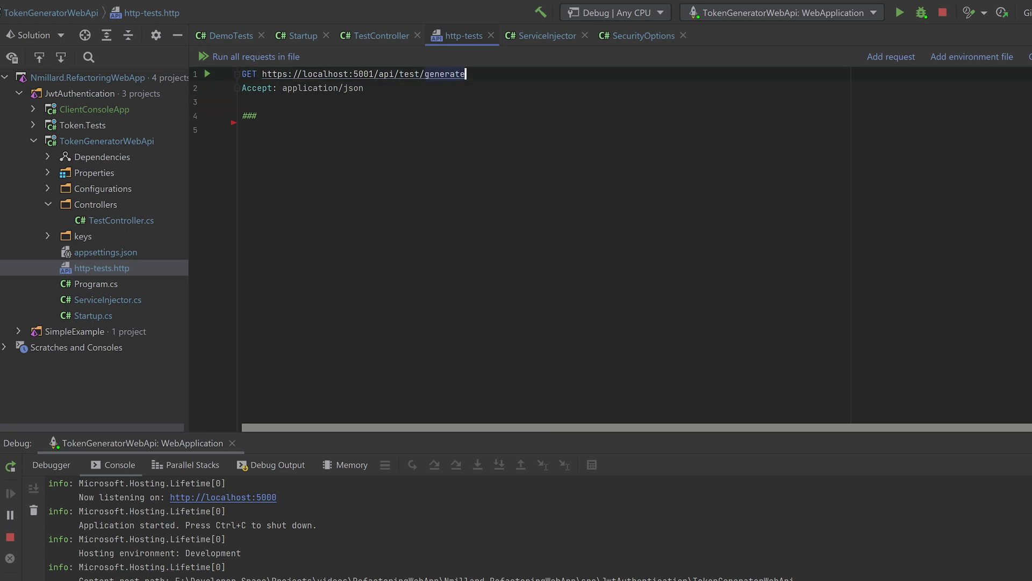
key("alt+Return")
key("Return")
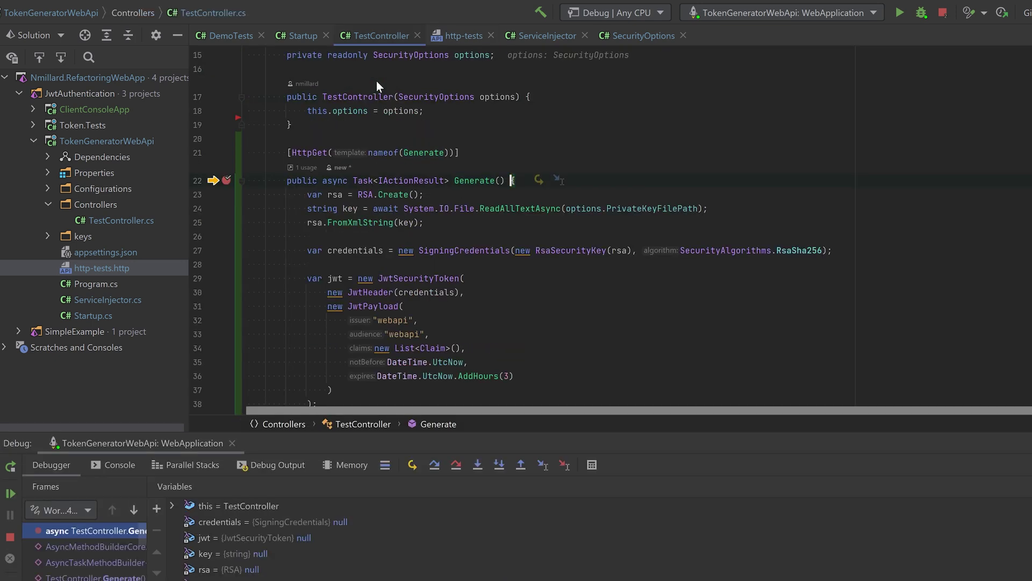
Step over Generate's statements to the return line and view the full encoded token value.
left_click(435, 464)
left_click(436, 464)
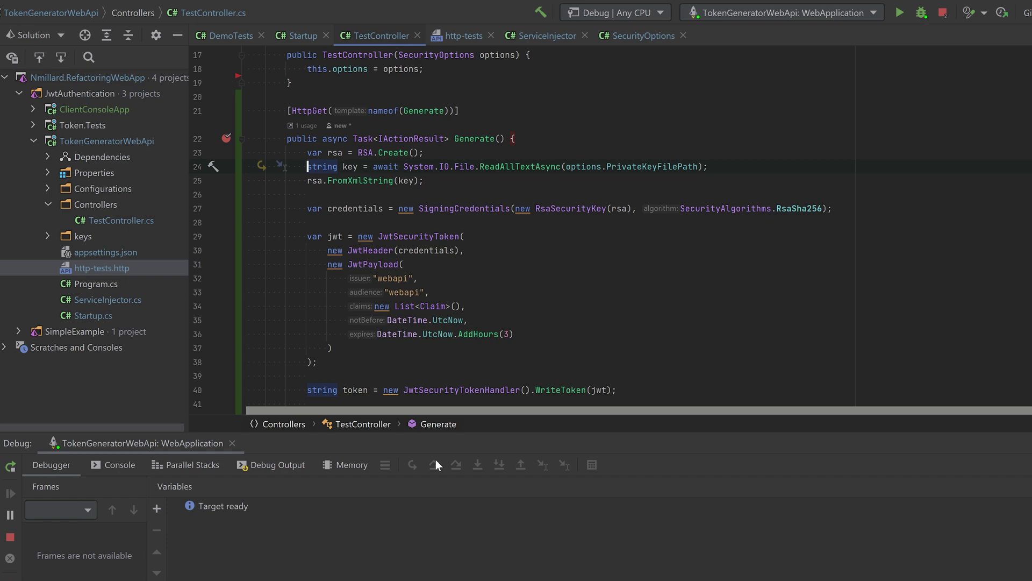
mouse_move(350, 166)
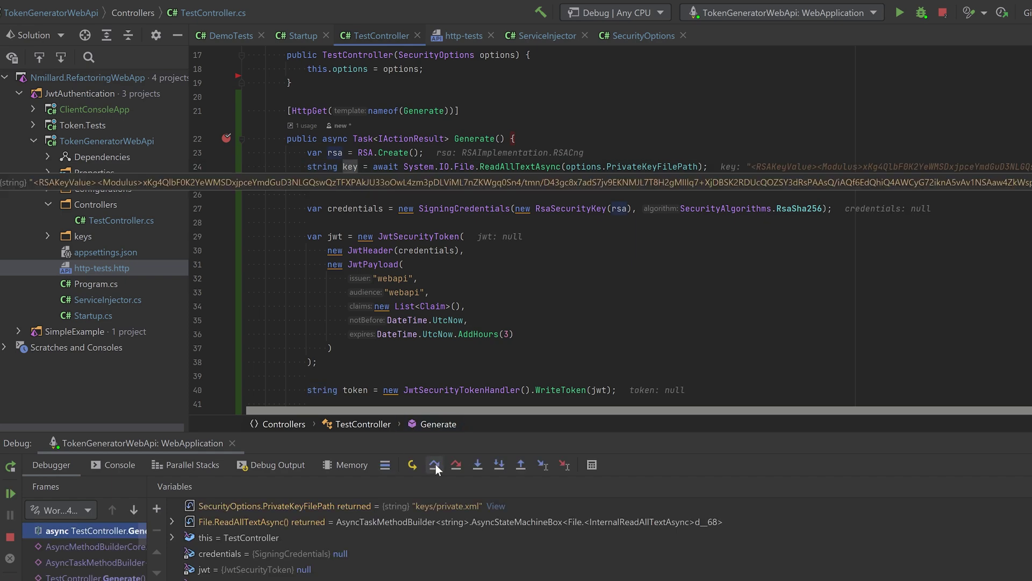
left_click(435, 466)
left_click(435, 466)
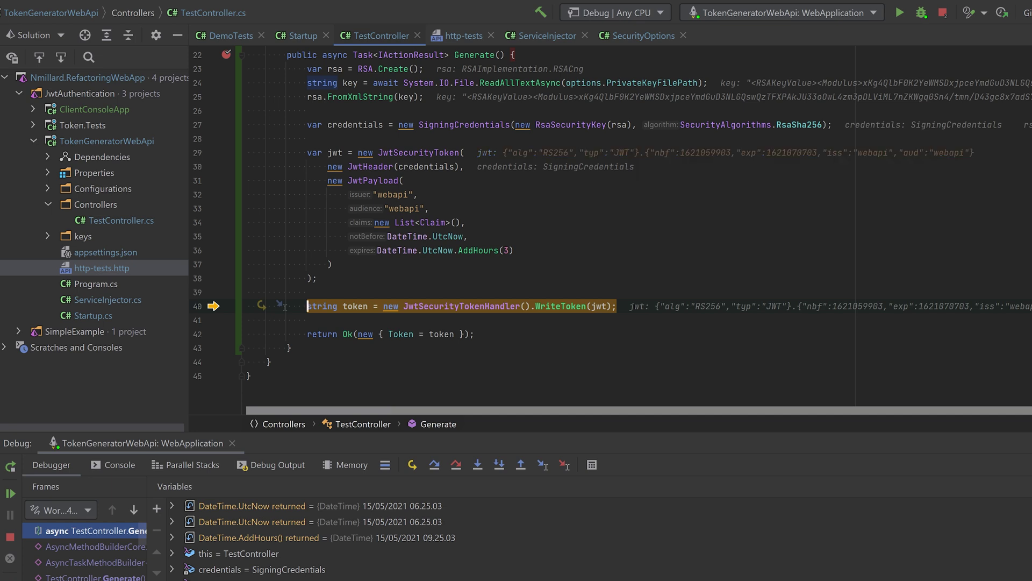
left_click(436, 463)
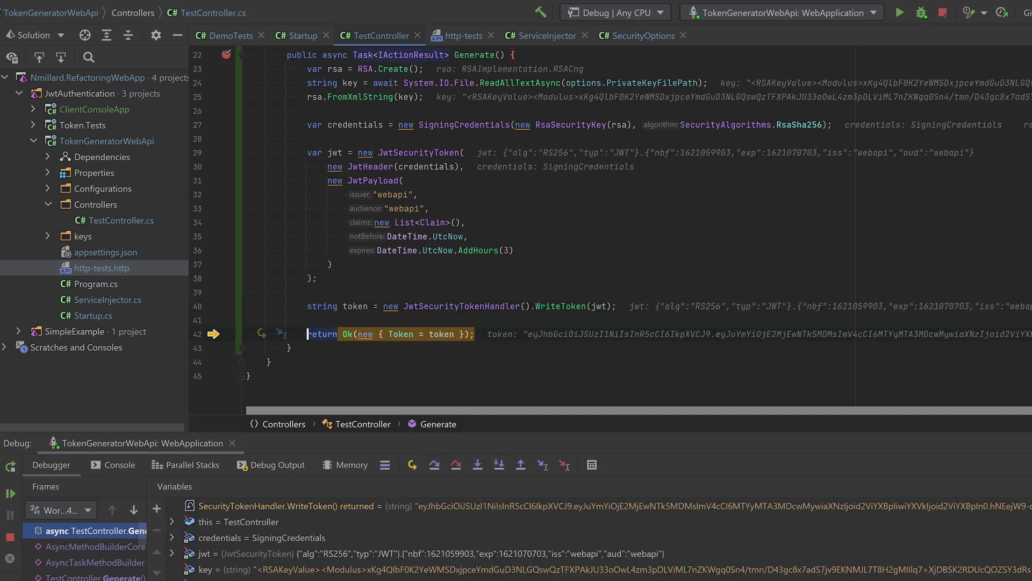
left_click(393, 324)
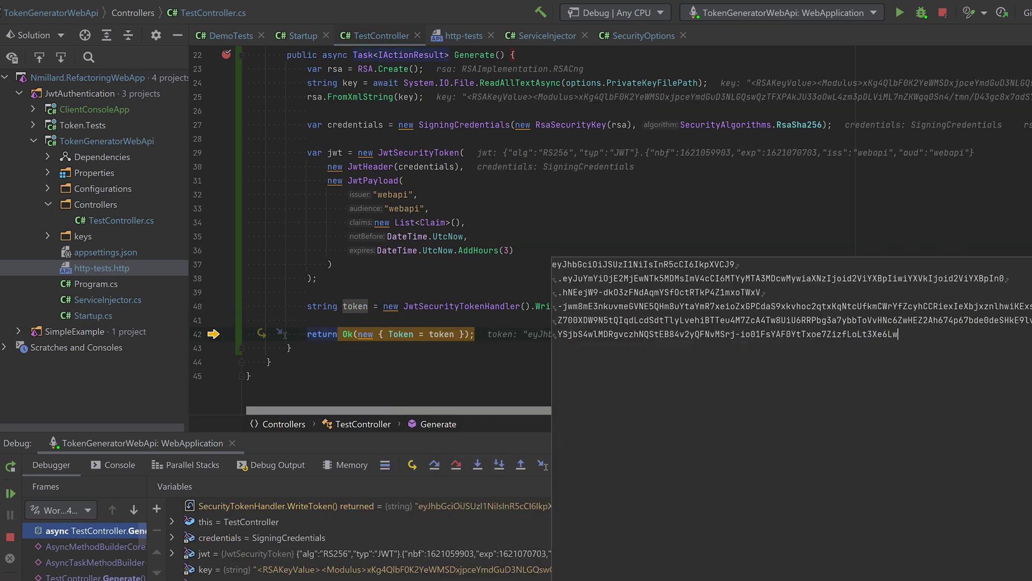
left_click(318, 278)
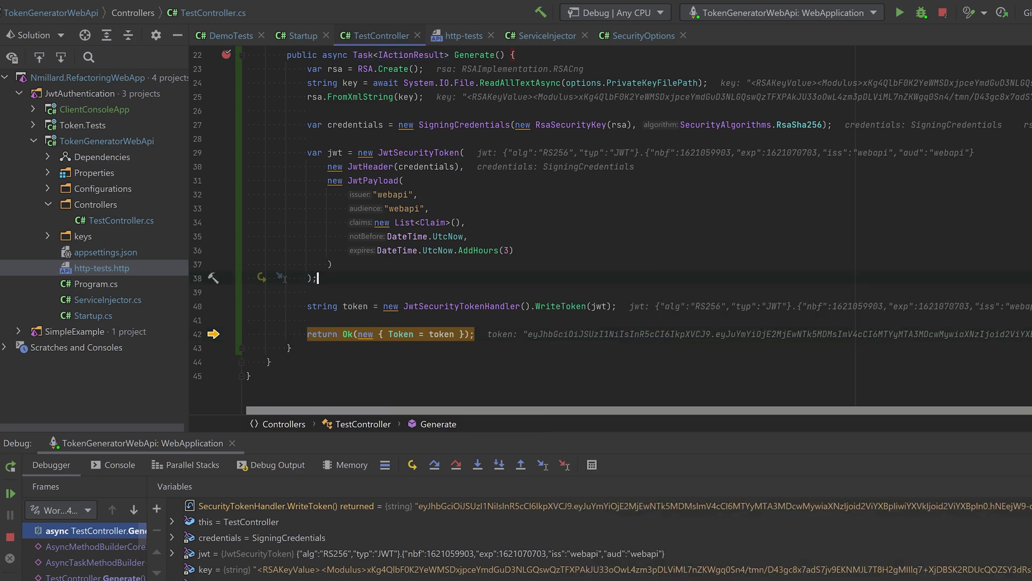
Let the previous request finish, view its response, and clear a line for a new method.
left_click(436, 463)
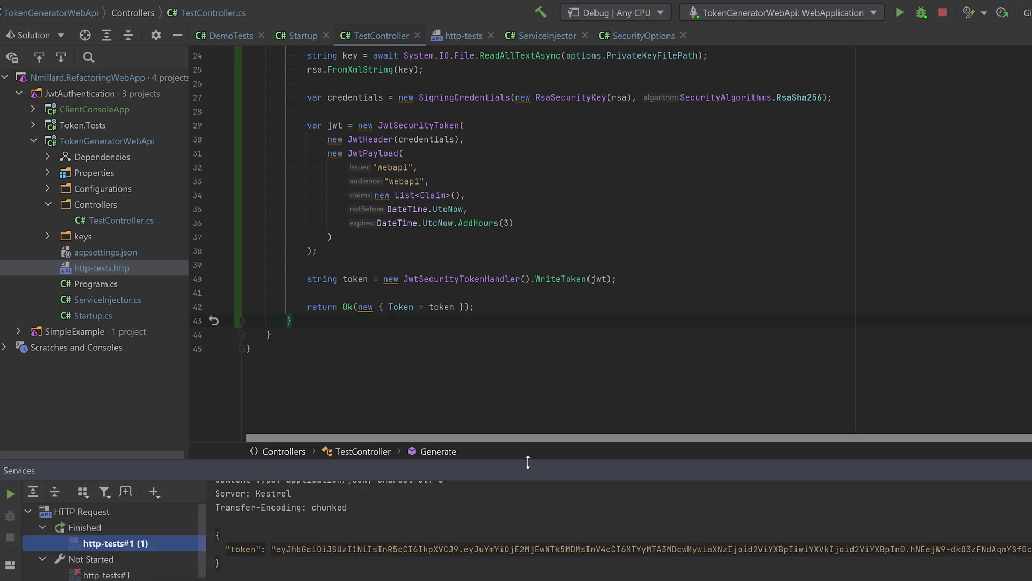
left_click_drag(529, 457, 538, 288)
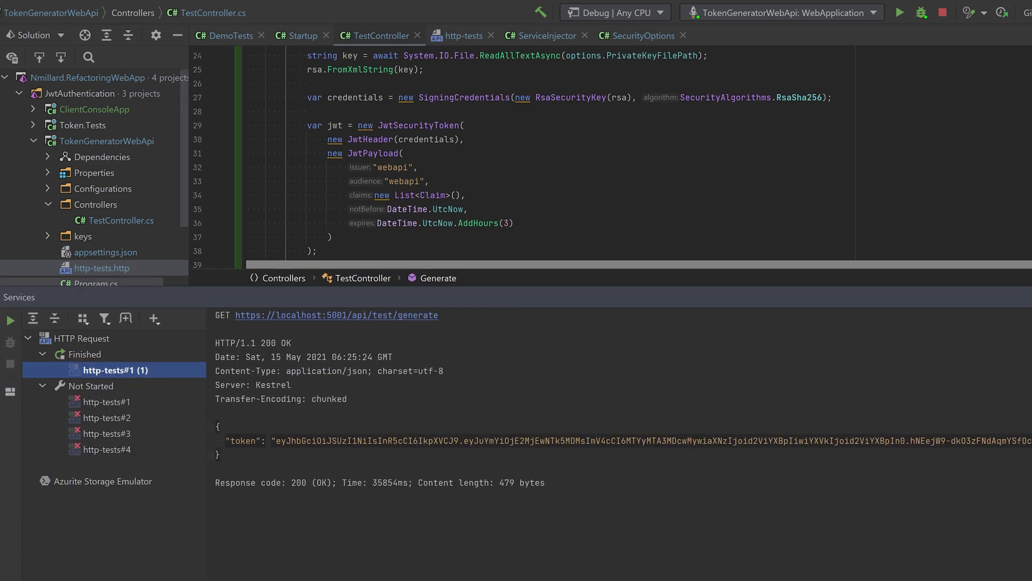
key("shift+Escape")
key("Return")
key("Return")
type("meth")
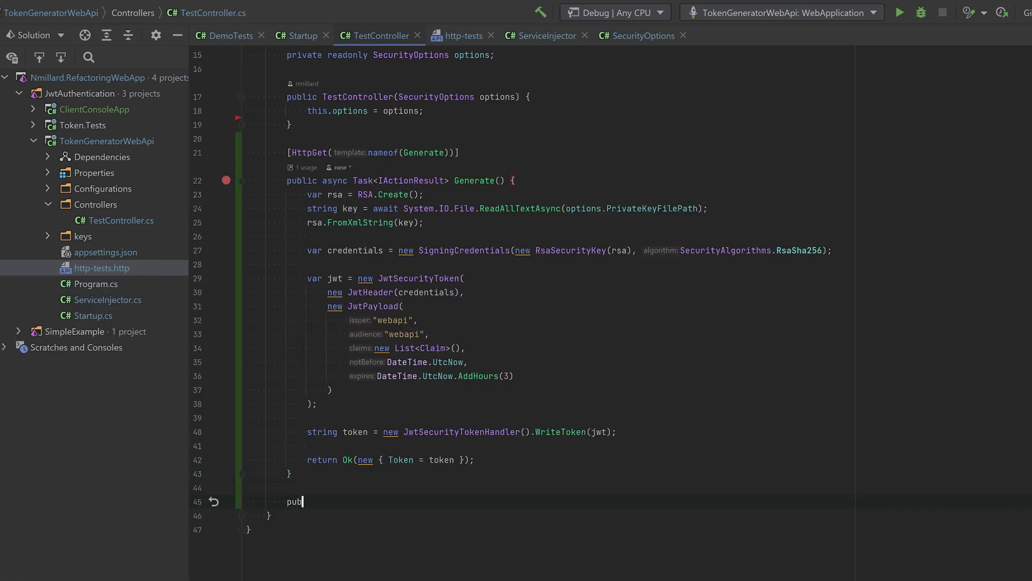
Create async Task<IActionResult> Verify() returning Ok() with an [HttpGet(nameof(Verify))] route.
key("Tab")
type("<IA")
key("Return")
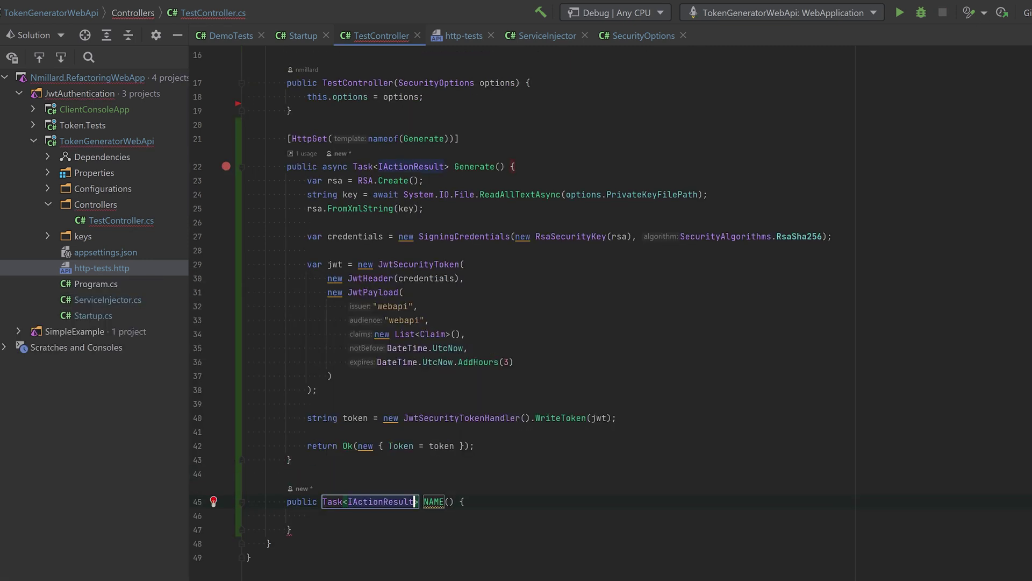
key("Tab")
type("Verify")
key("ctrl+alt+Return")
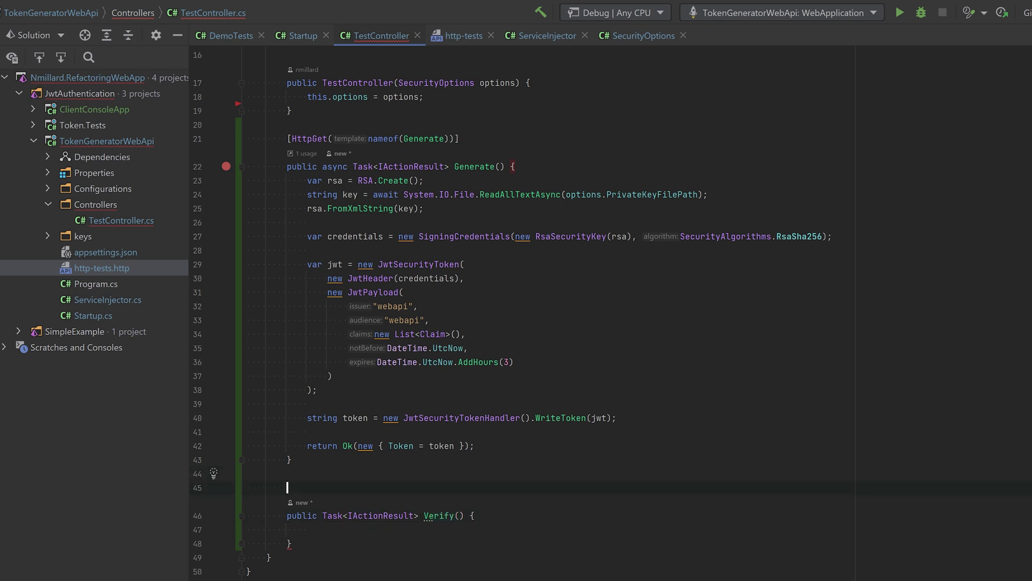
scroll(511, 318, "down", 2)
type("HttpGet")
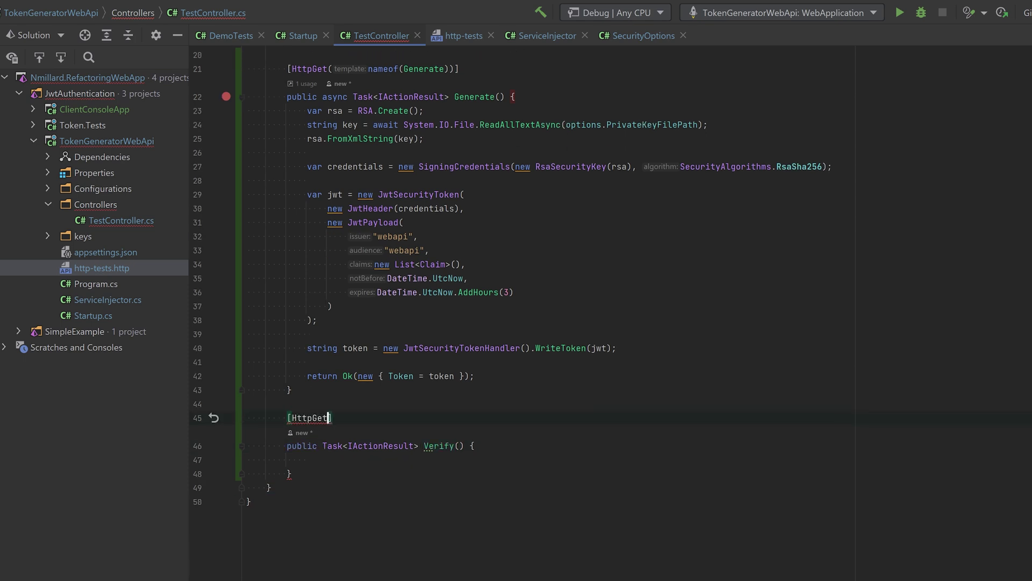
type("(n")
type("ameof(Verify")
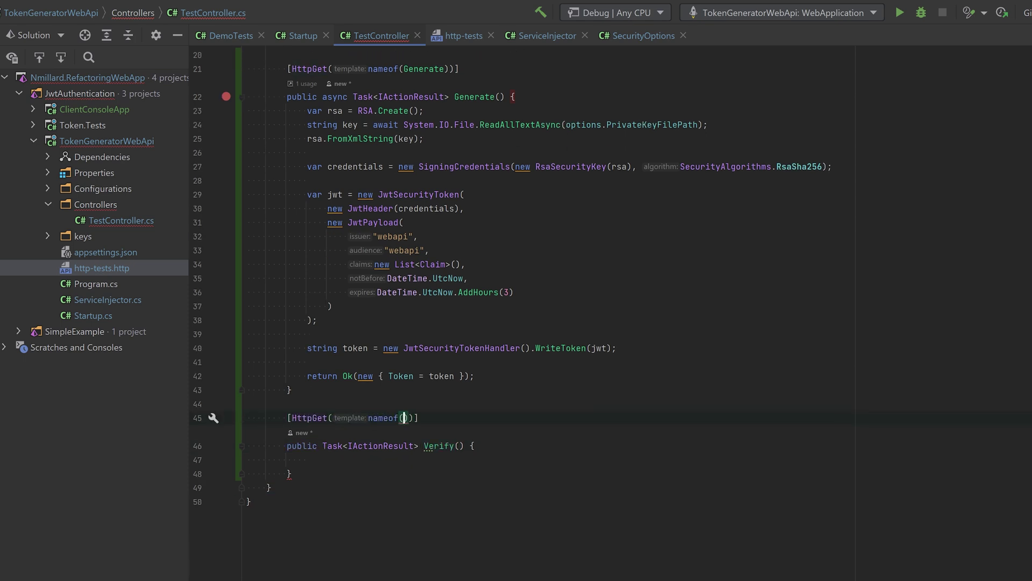
type(")")
key("Down")
key("Down")
type("return Ok()")
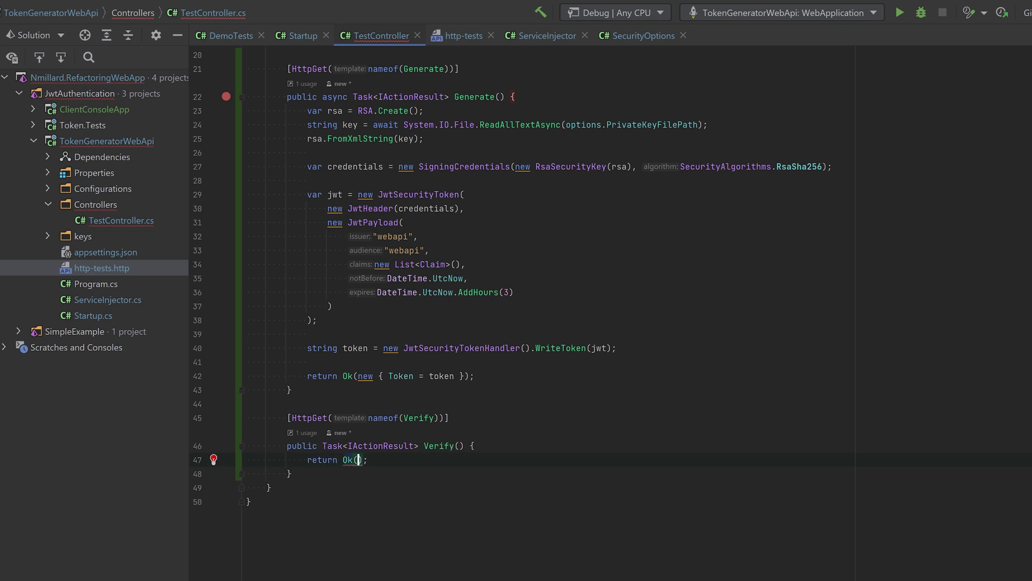
key("Up")
key("ctrl+Left")
type("async")
Add [Authorize] to Verify and import its namespace.
key("Up")
key("Up")
key("Return")
type("[")
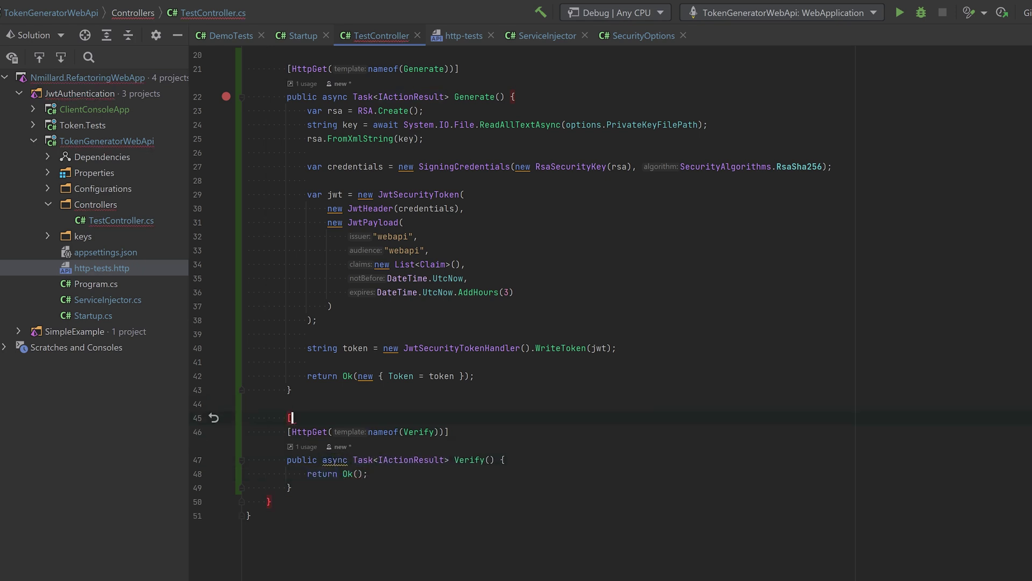
type("Authorize")
key("alt+Return")
key("Return")
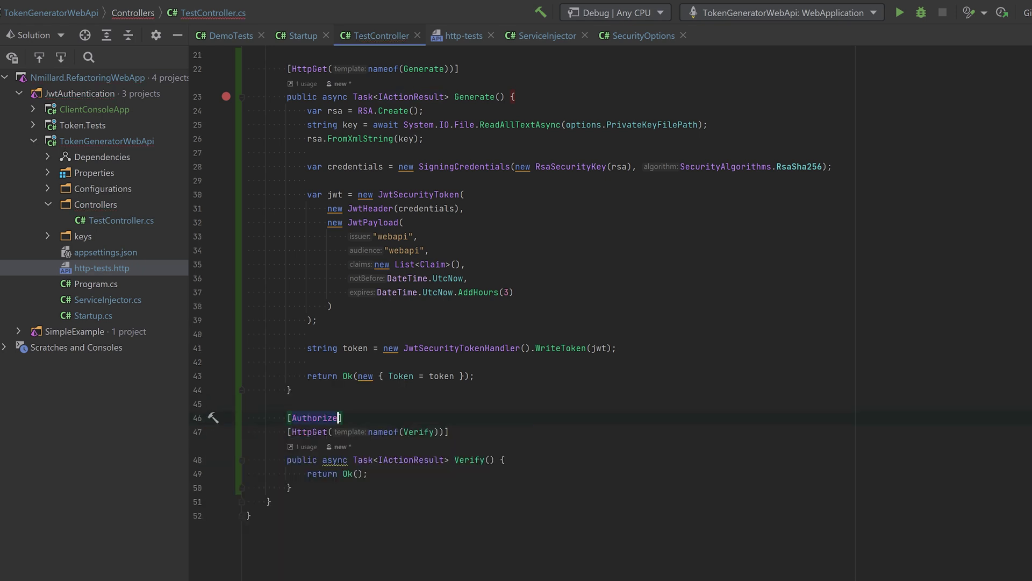
Start debugging and duplicate the generate request block as a verify request.
left_click(914, 12)
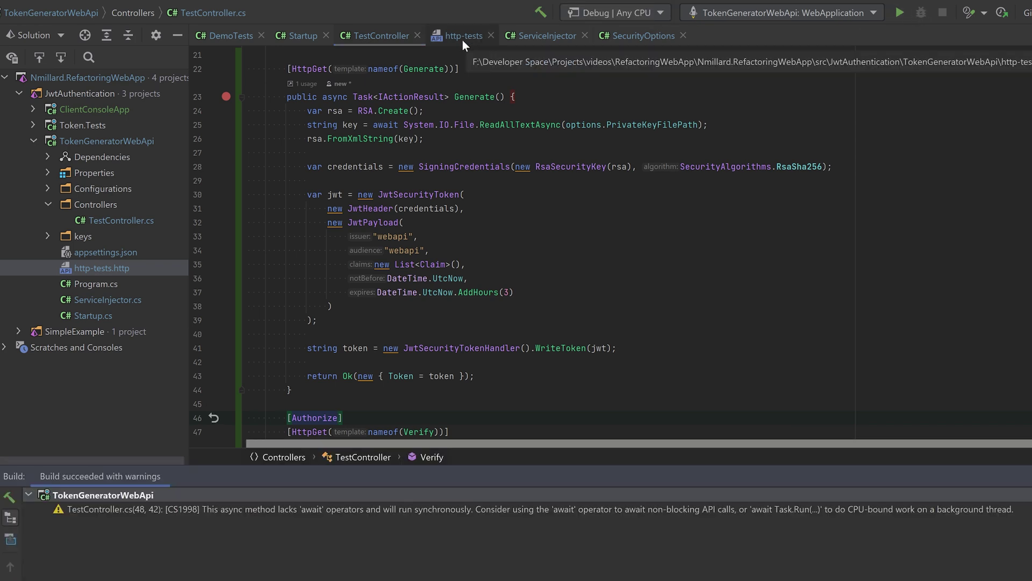
scroll(392, 274, "down", 1)
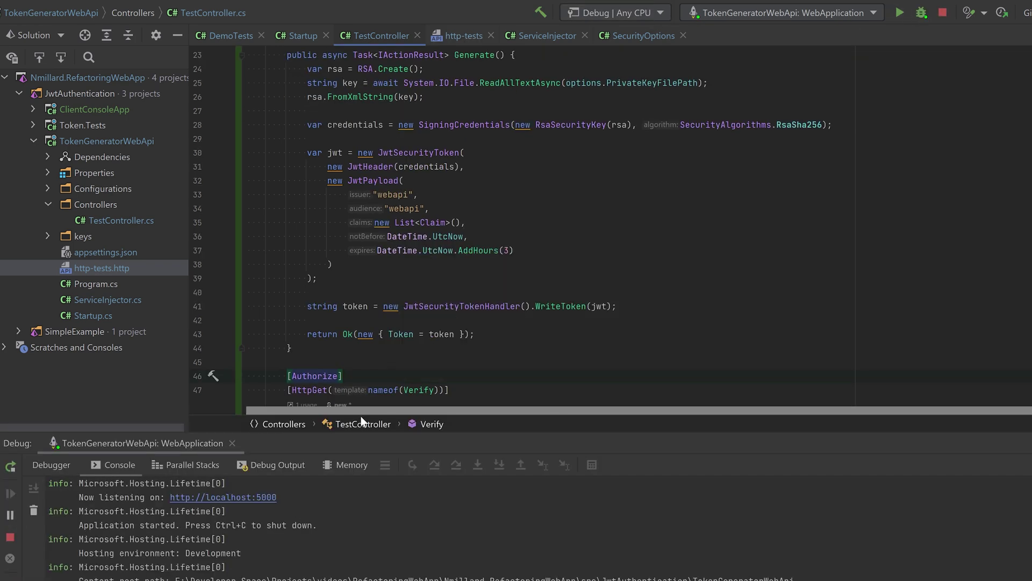
scroll(392, 273, "down", 1)
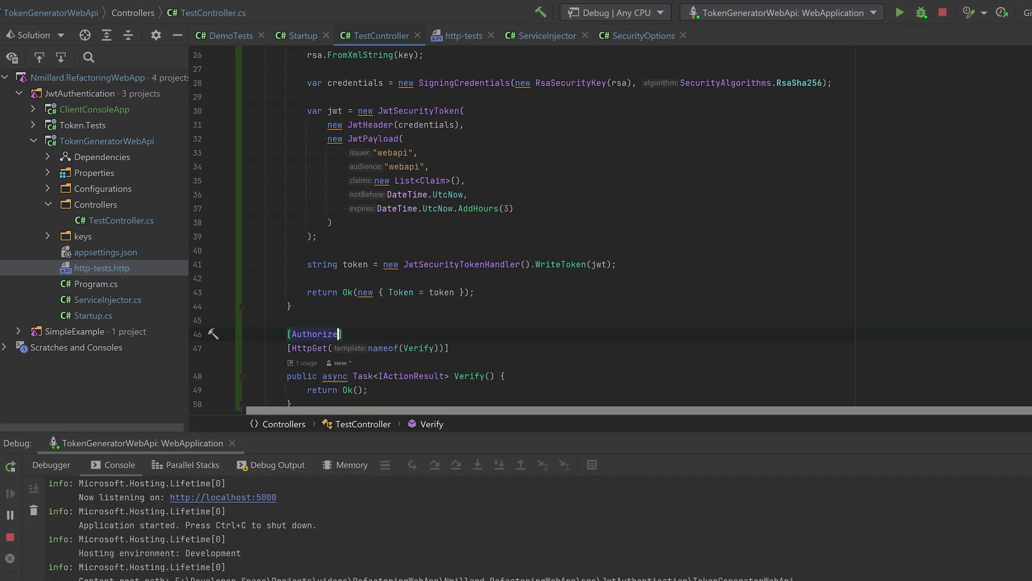
left_click(435, 37)
type("GET https://localhost:5001/api/test/generate Accept: application/json  ###")
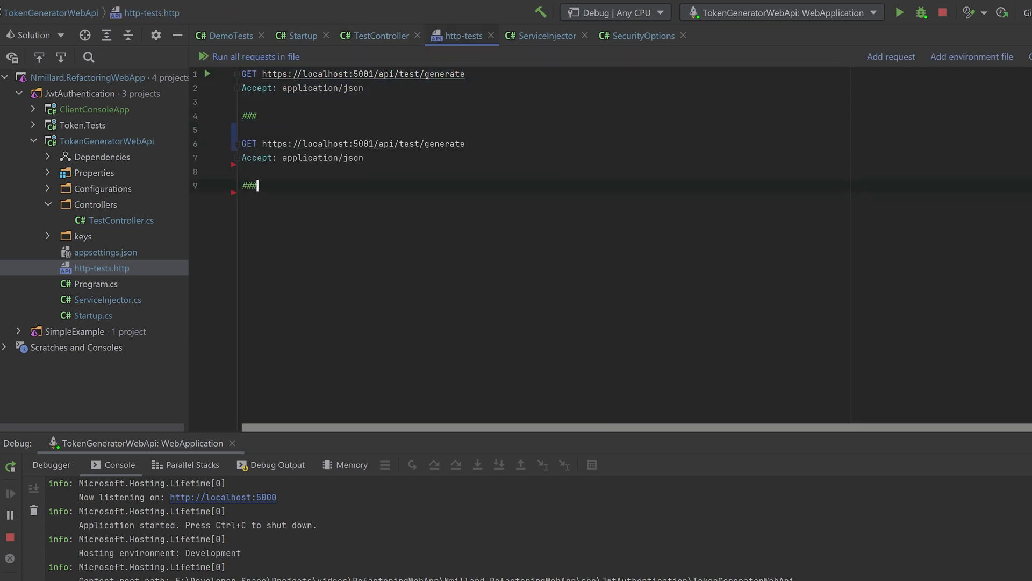
double_click(444, 144)
type("verify")
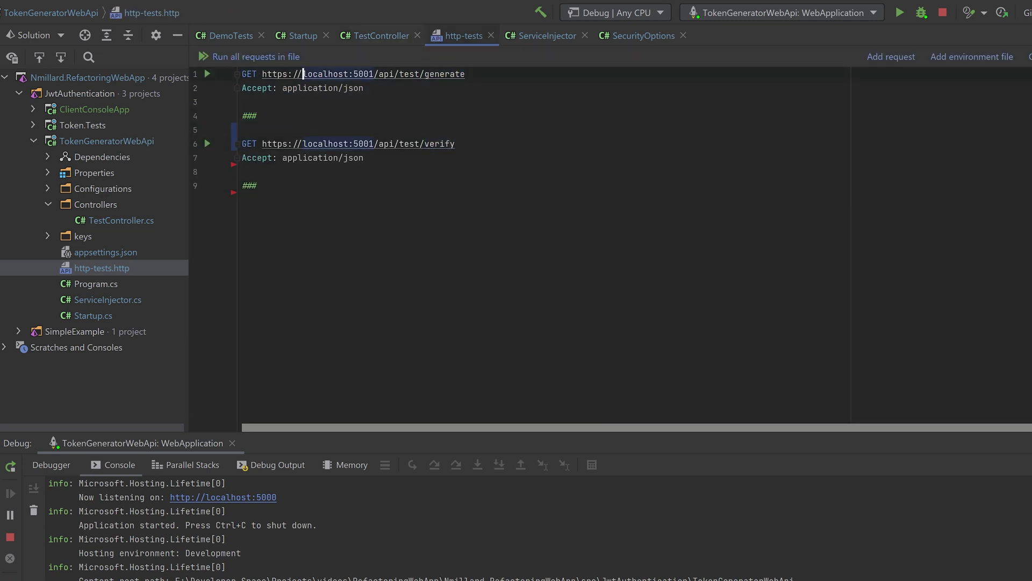
Generate a token and add it to the verify request as an 'Authorization: Bearer' header.
key("alt+Return")
key("Return")
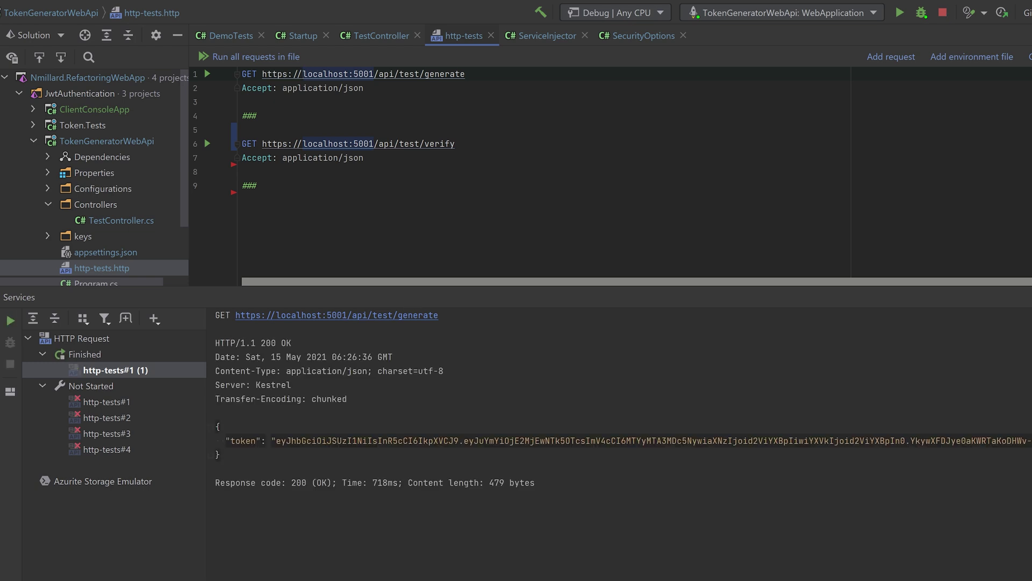
left_click(280, 441)
left_click_drag(276, 441, 1031, 440)
key("ctrl+c")
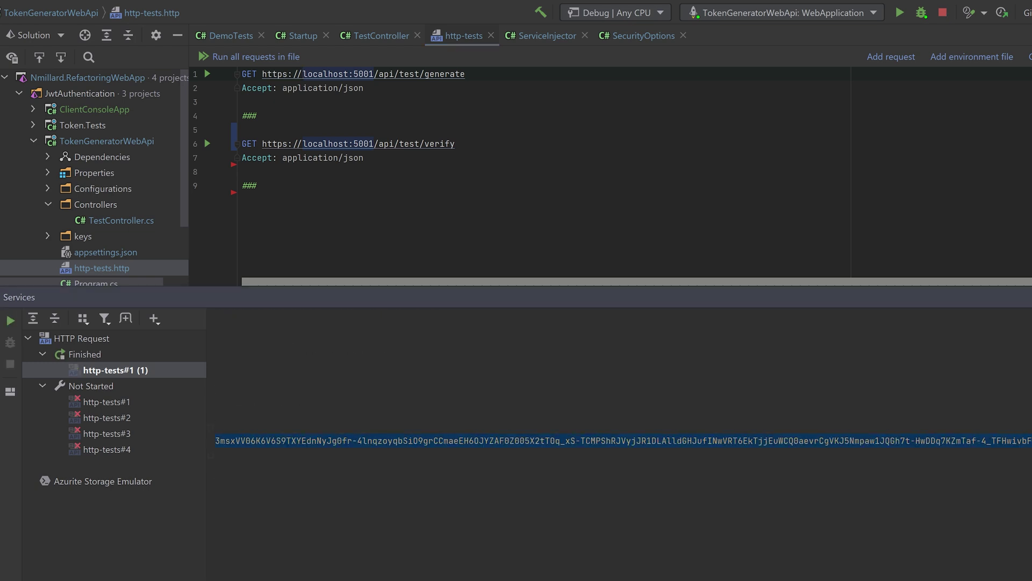
key("Escape")
key("Return")
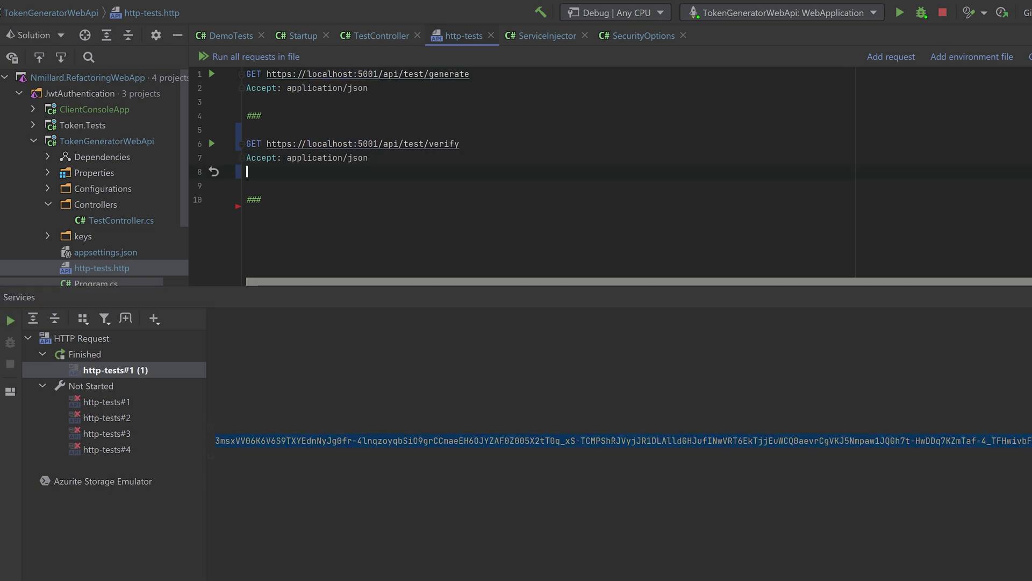
type("Auth")
key("Return")
key("ctrl+v")
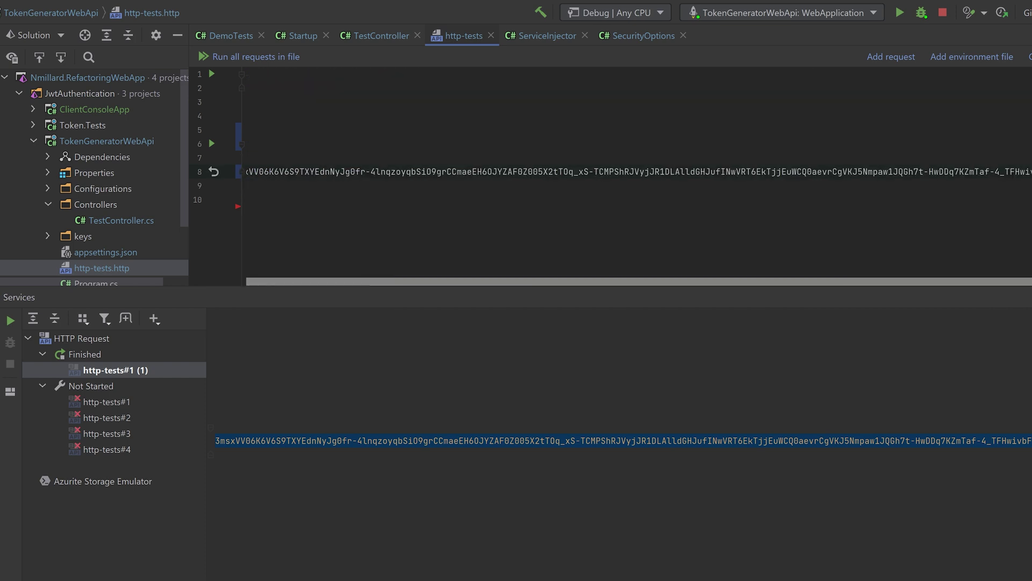
Run the verify request, which fails with 500: no authenticationScheme was specified.
left_click(368, 143)
key("alt+Return")
key("Return")
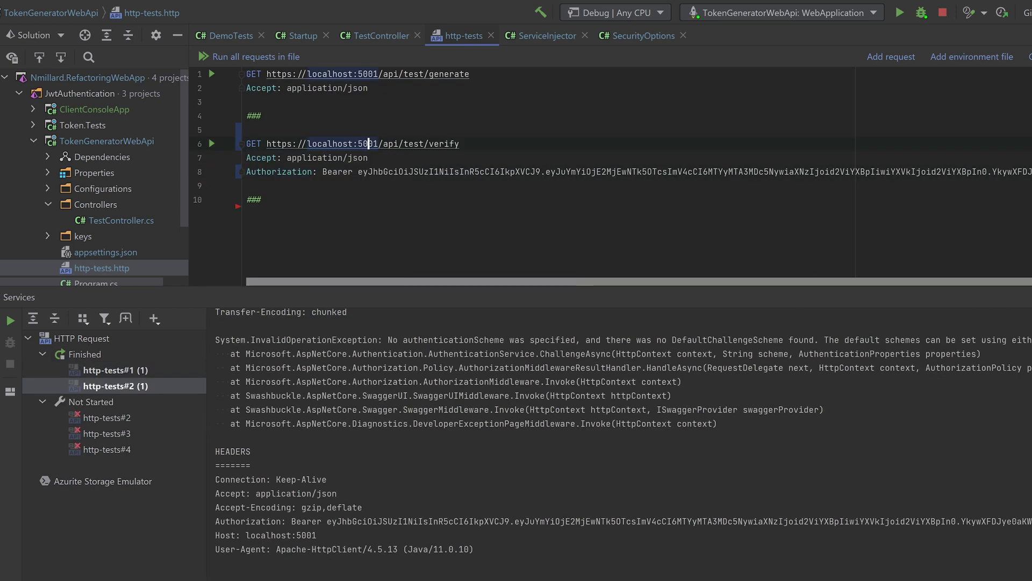
left_click_drag(389, 427, 510, 426)
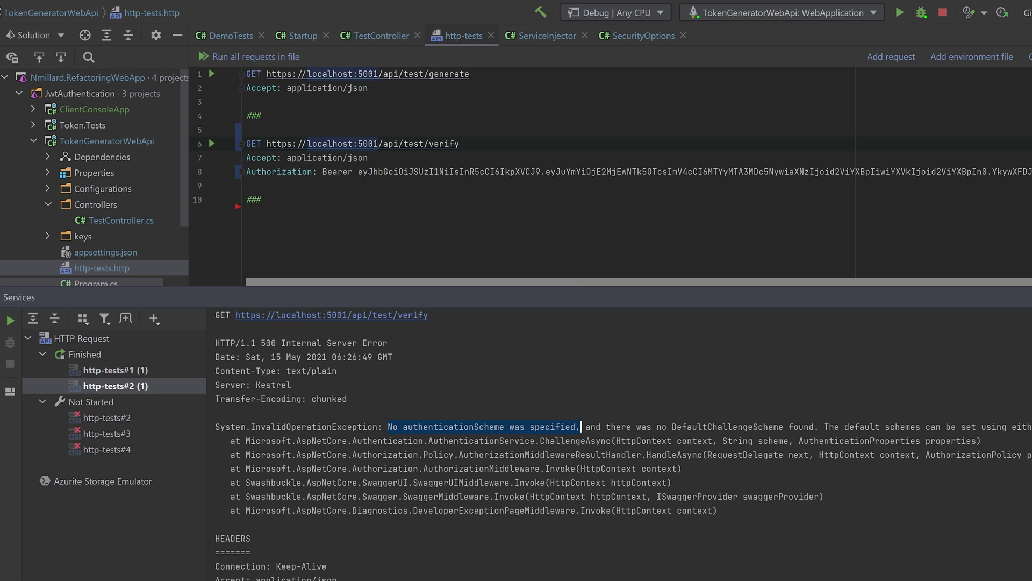
key("shift+Escape")
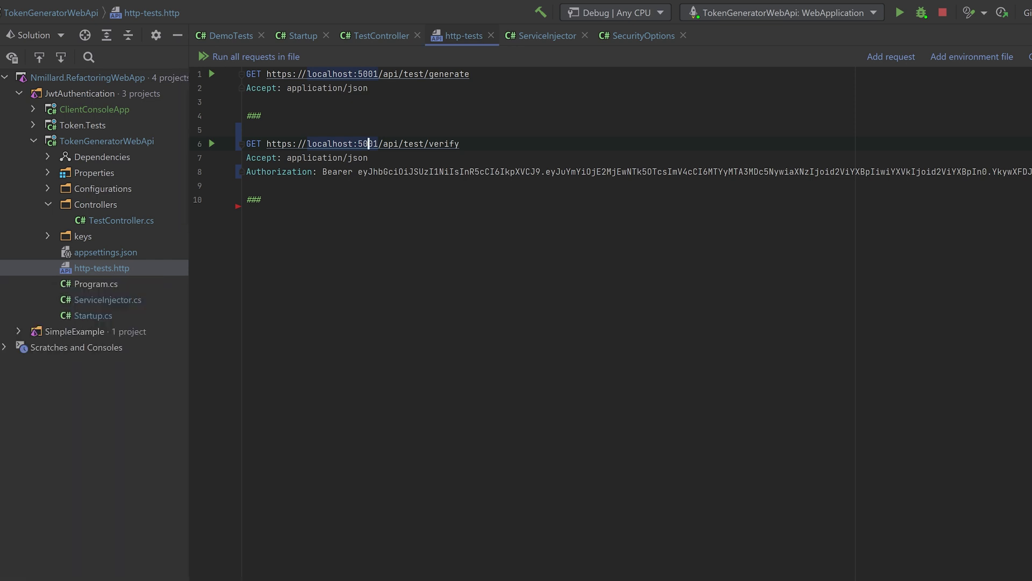
Add services.AddAuthentication(JwtBearerDefaults.AuthenticationScheme) in Startup, importing the JwtBearerDefaults namespace.
left_click(303, 35)
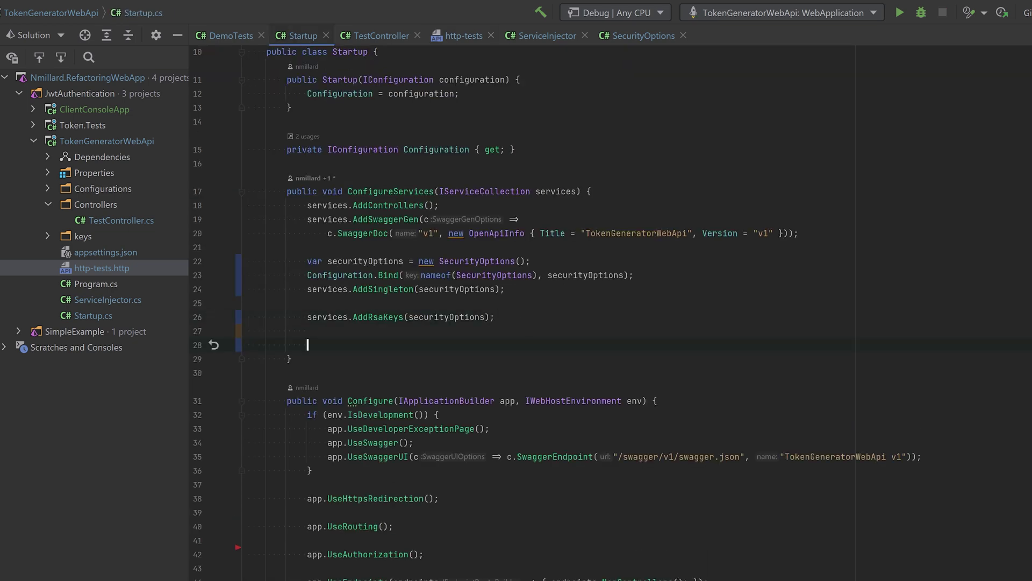
type("vices.AddAu")
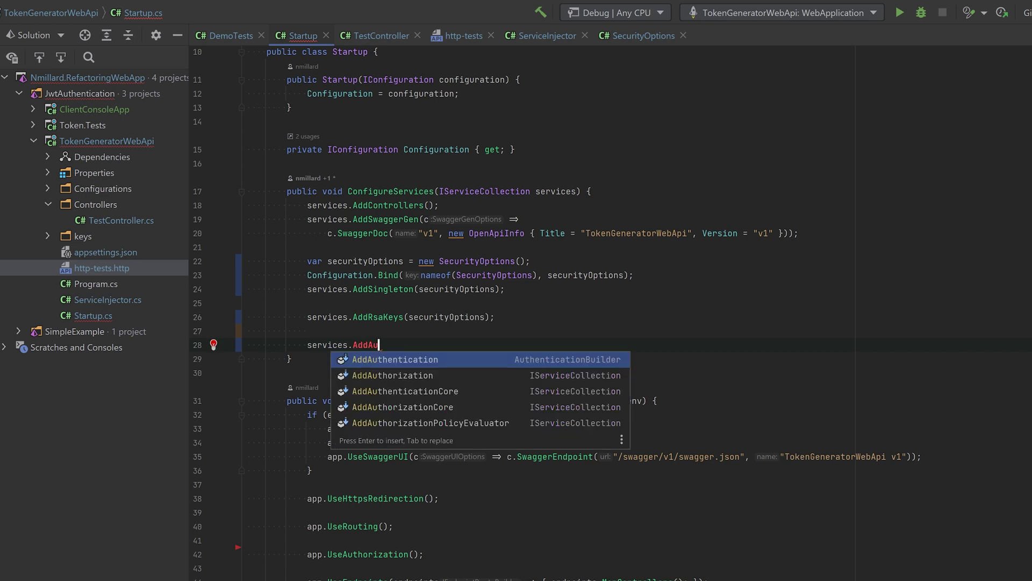
key("Return")
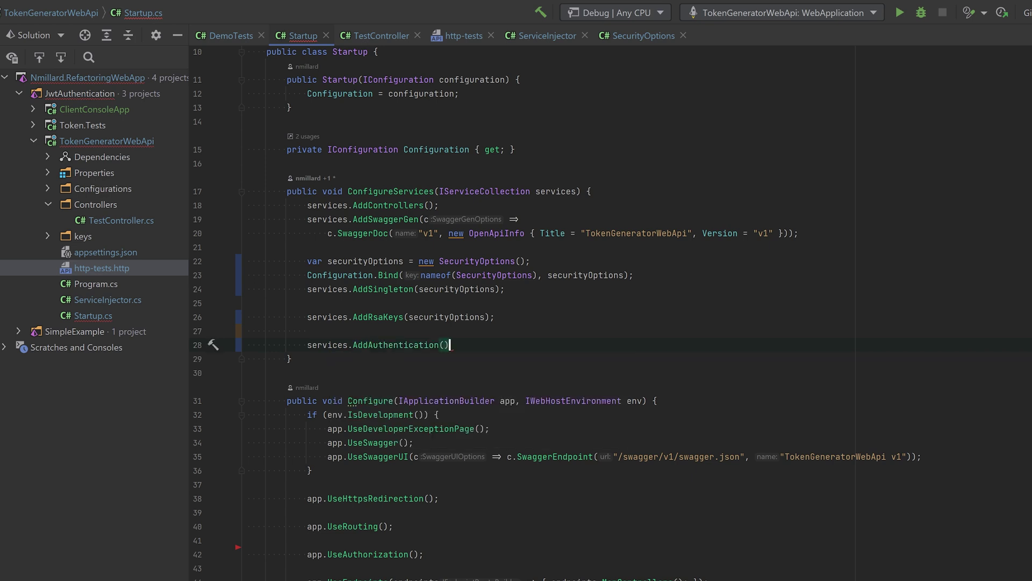
type(";")
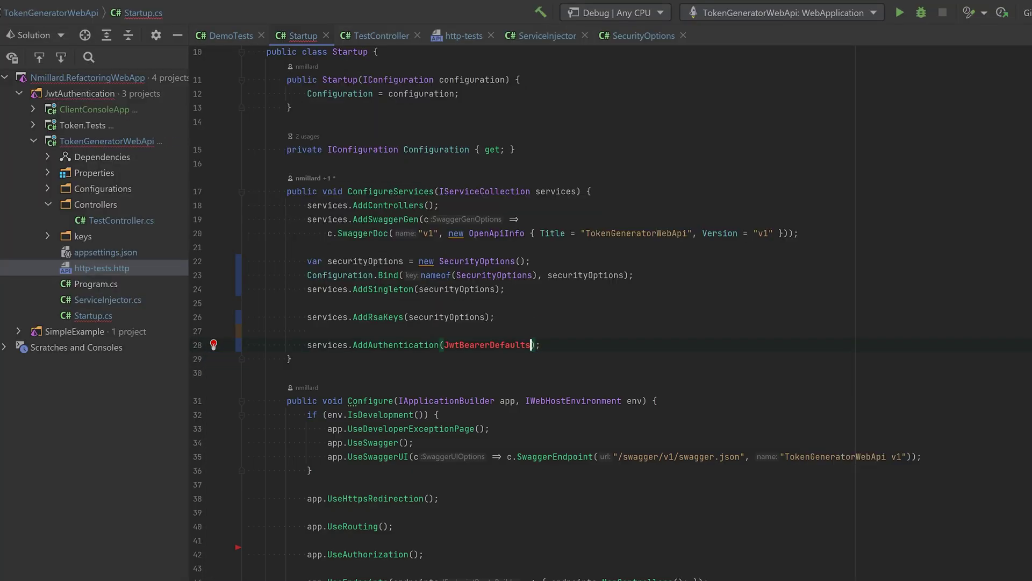
key("alt+Return")
type(".")
key("Return")
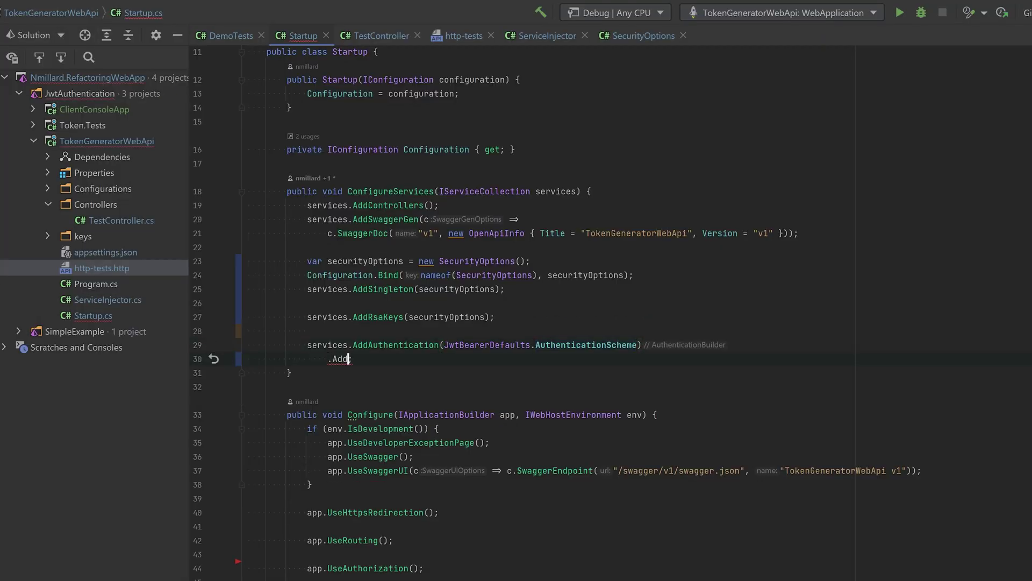
type("JwtBearer();")
Chain AddJwtBearer with TokenValidationParameters validating audience, issuer and lifetime.
key("Return")
type("options => {")
key("Return")
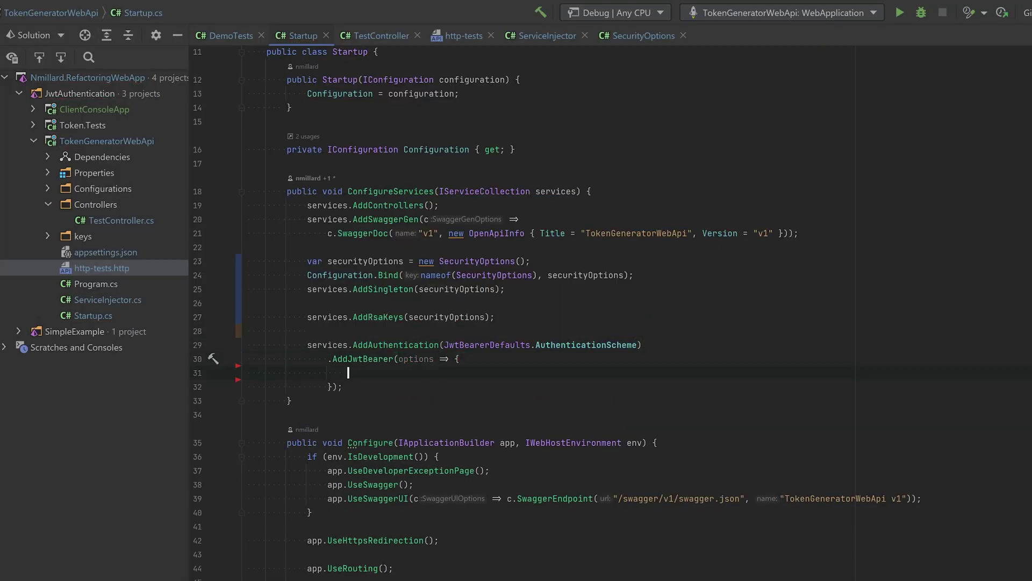
type("options.Tok")
key("Return")
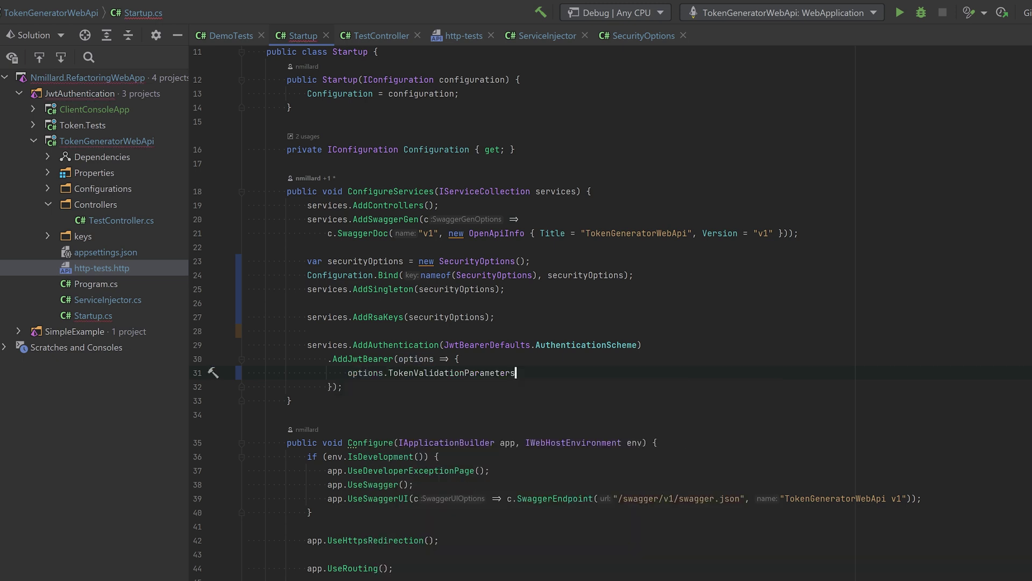
key("Return")
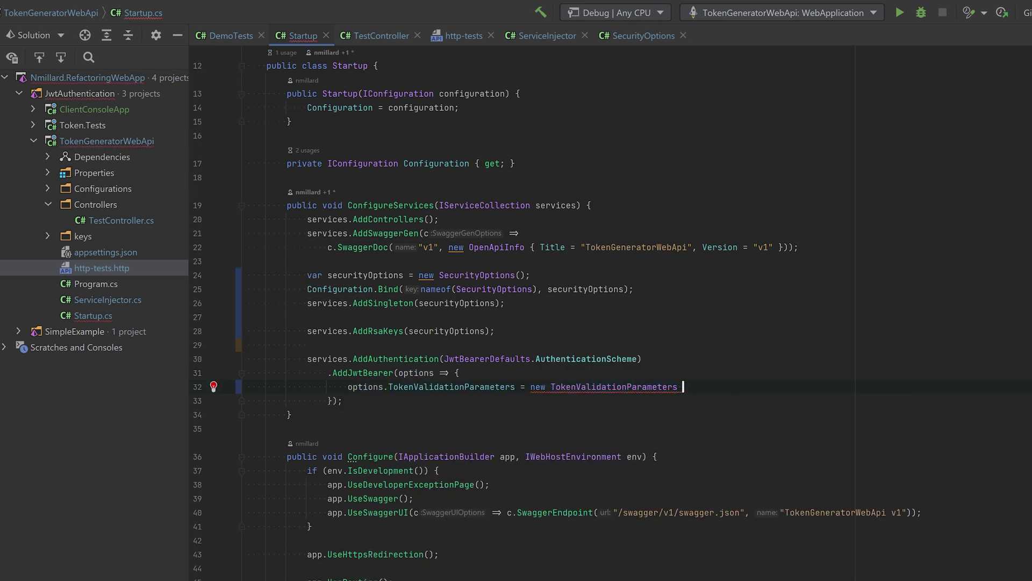
type("{}")
key("Return")
type("Vali")
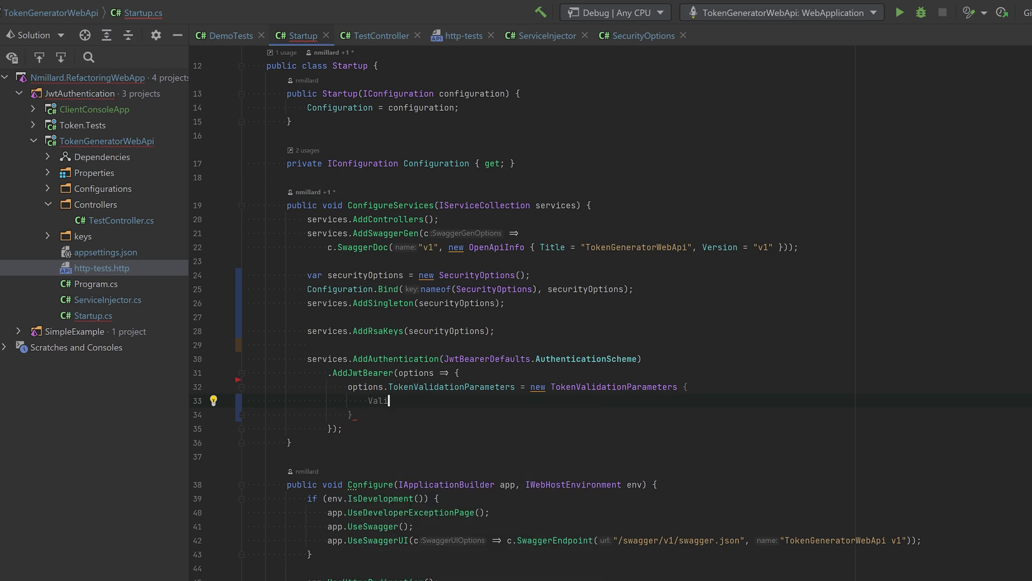
type("d")
key("Down")
key("Down")
key("Return")
type("= true,")
key("Return")
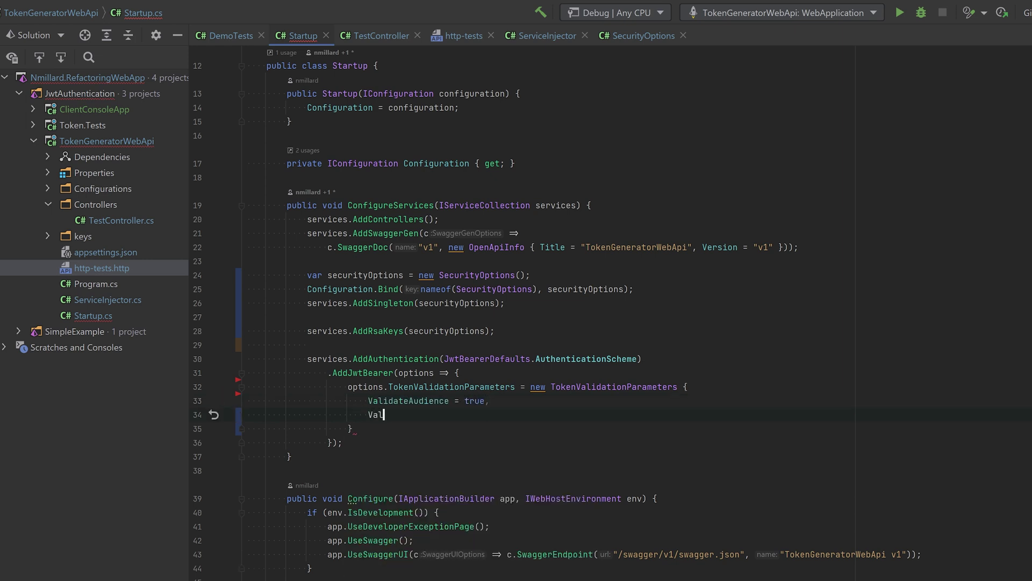
type("Validate")
key("Down")
key("Return")
type("= true,")
key("Return")
type("Validate")
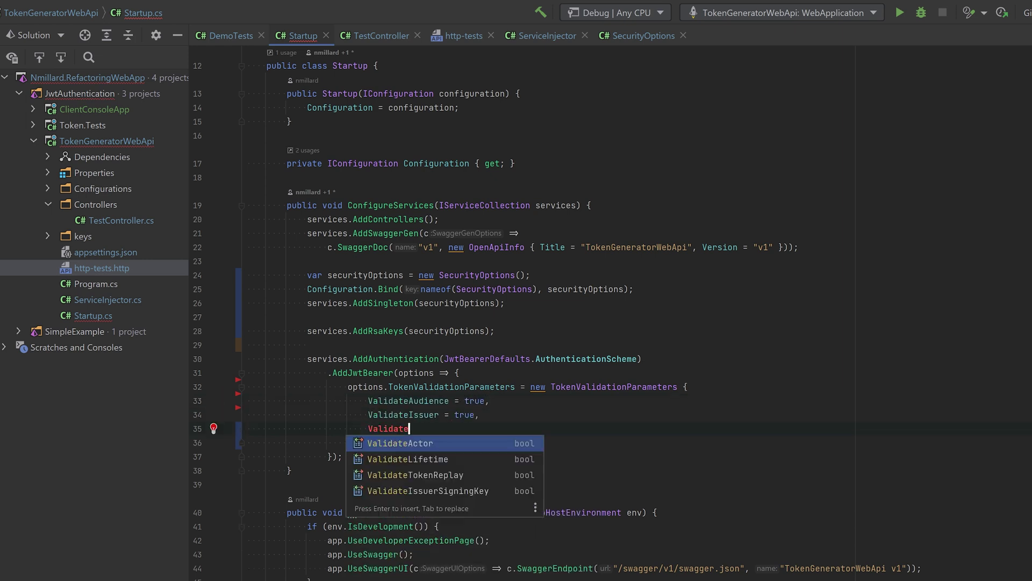
Add ValidateIssuerSigningKey, ValidIssuer/ValidAudience "webapi", and IssuerSigningKey = new RsaSecurityKey(rsa).
key("Down")
key("Return")
type("= true,")
key("Return")
type("Validate")
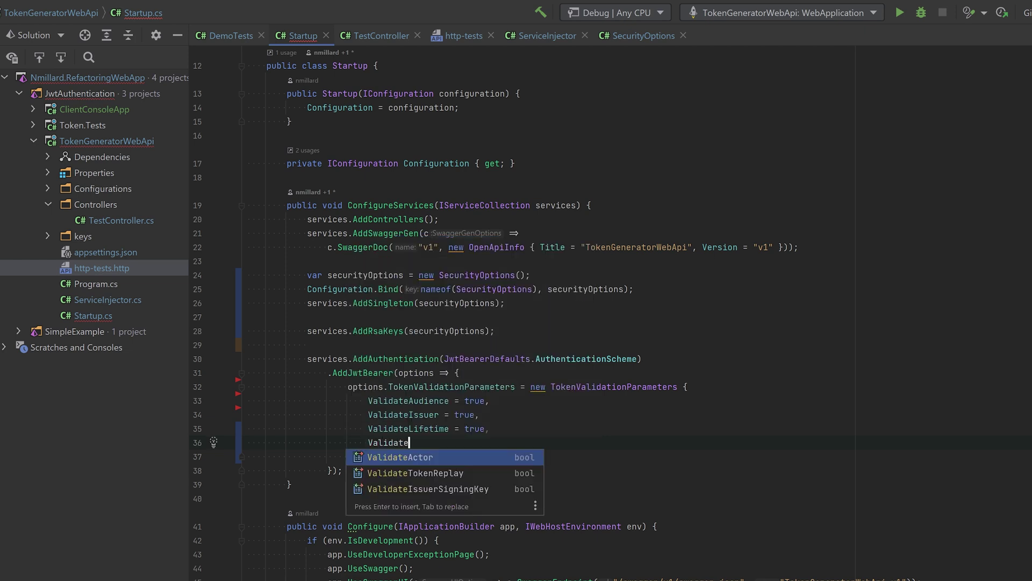
key("Down")
key("Return")
type("= true,")
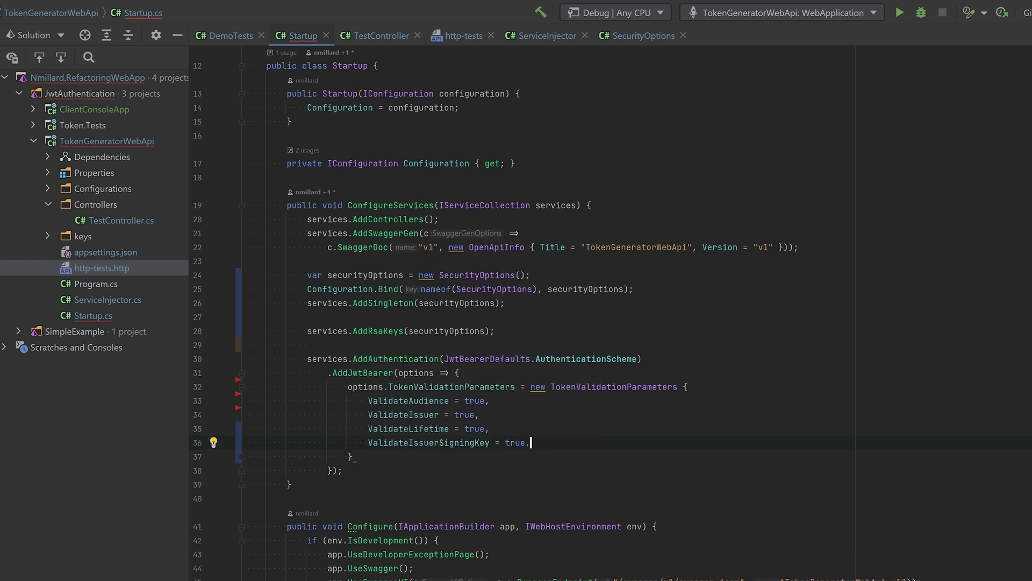
key("Return")
type("ValidIssuer = \"webapi\",")
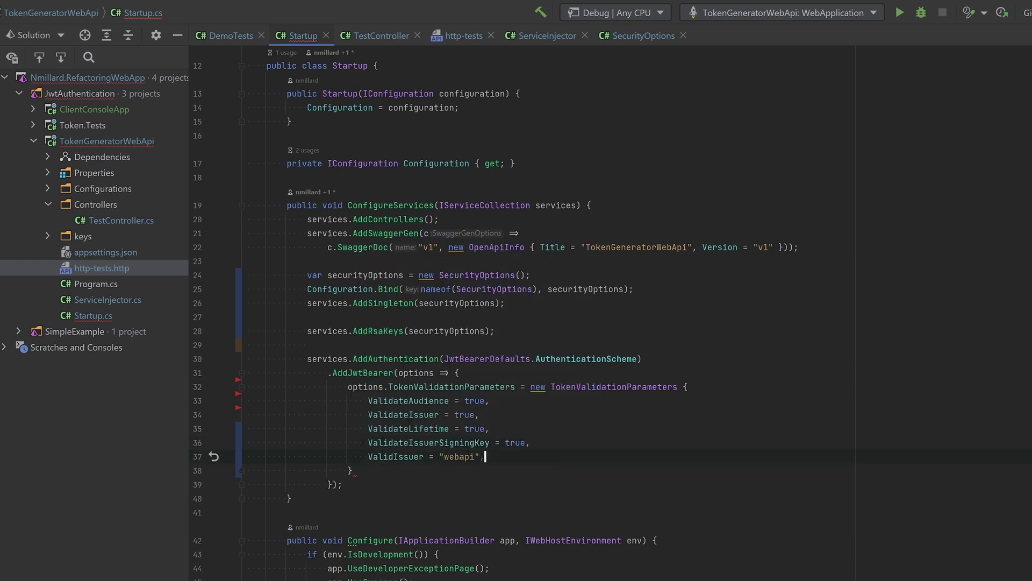
key("Return")
type("ValidIssuers =")
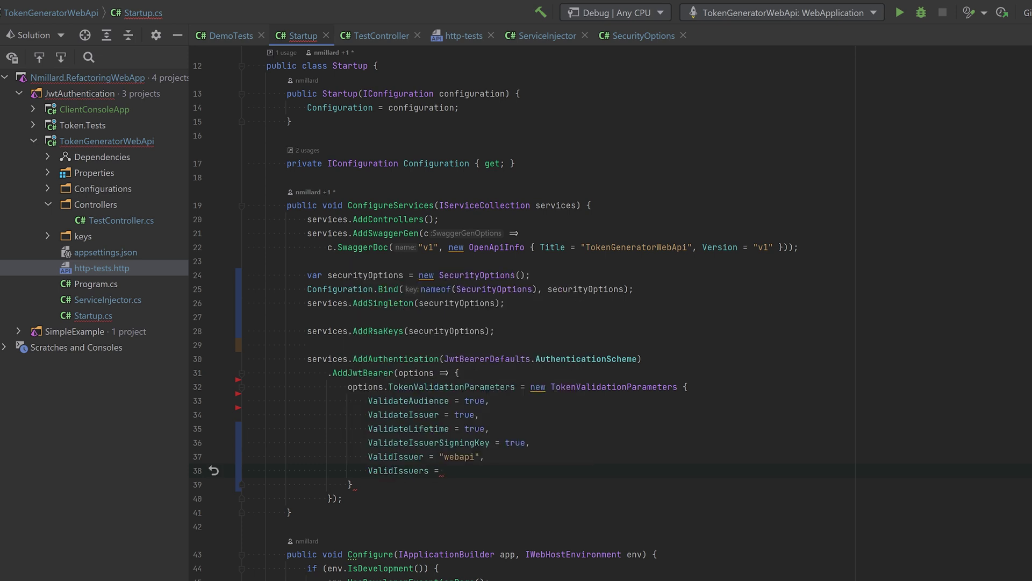
key("ctrl+BackSpace")
key("ctrl+BackSpace")
key("Return")
type("\"")
type("webapi")
key("Return")
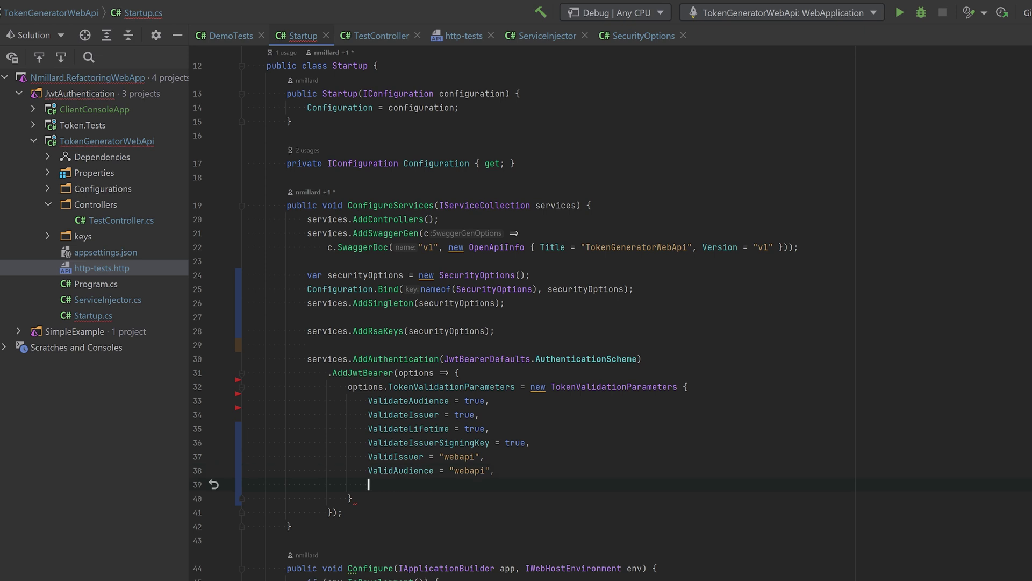
type("in")
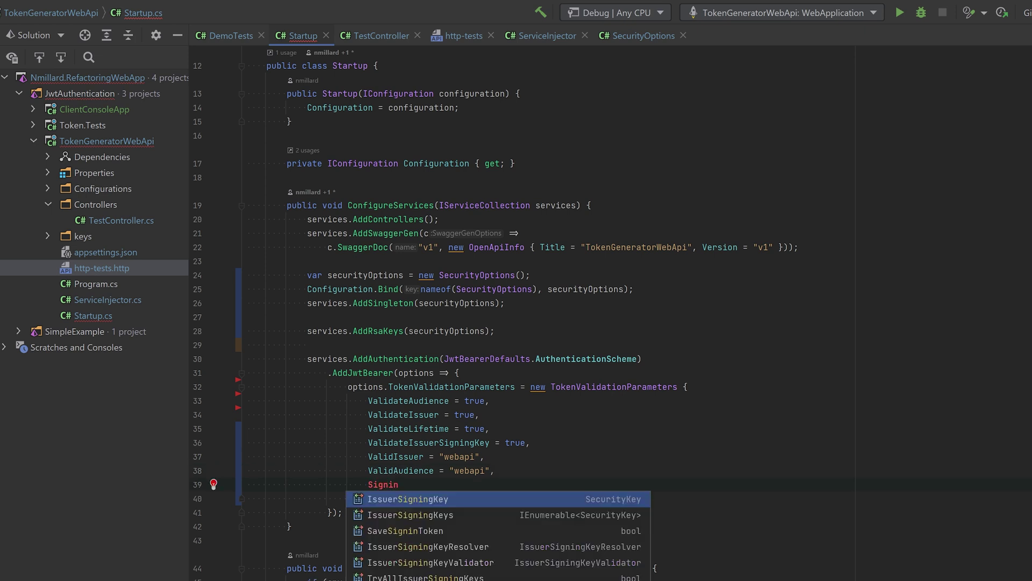
key("Return")
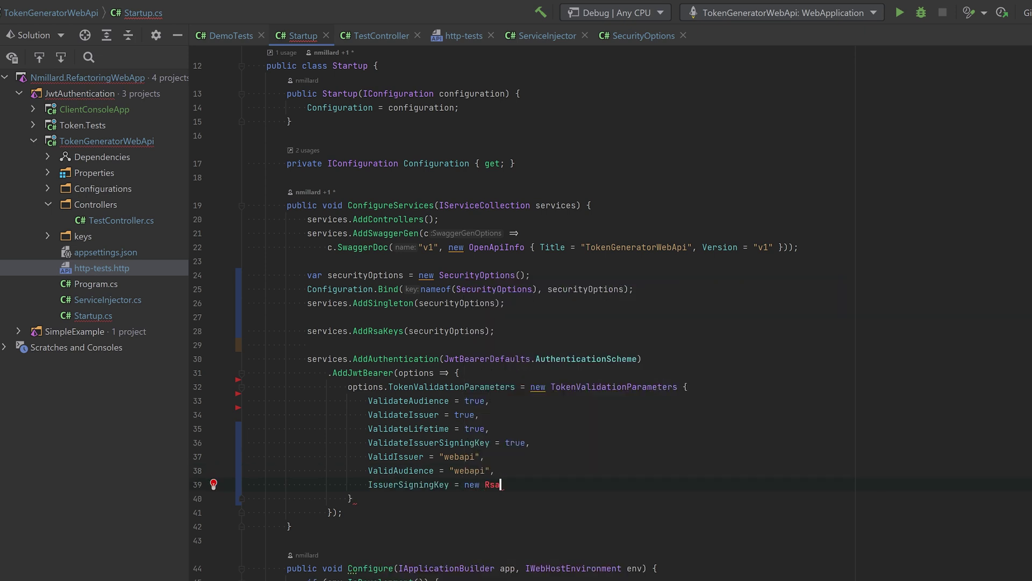
key("Return")
type("rsa)")
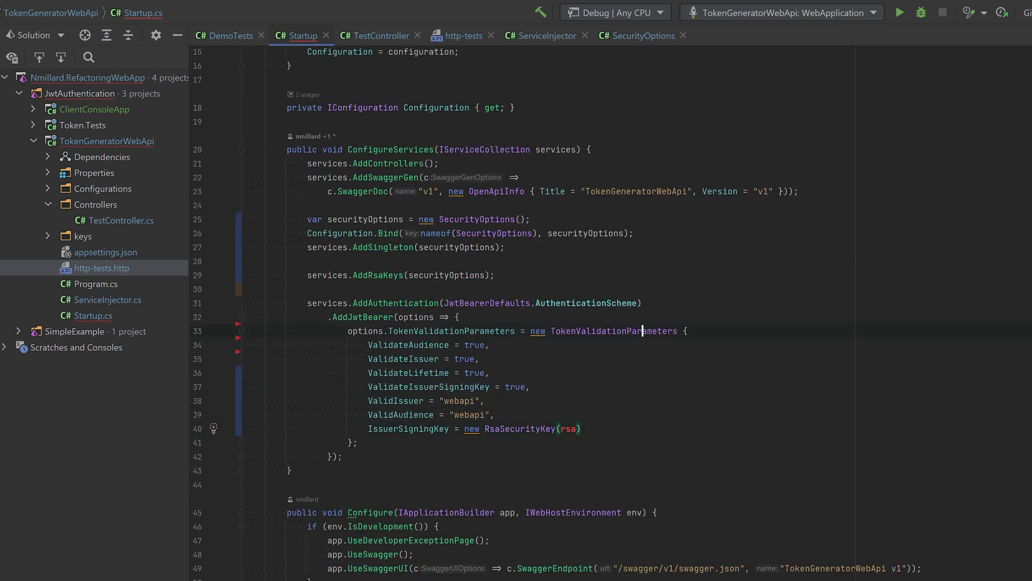
Create the key with var rsa = RSA.Create() above the validation parameters.
key("Home")
key("Return")
key("Return")
key("Up")
key("Up")
type("var rs")
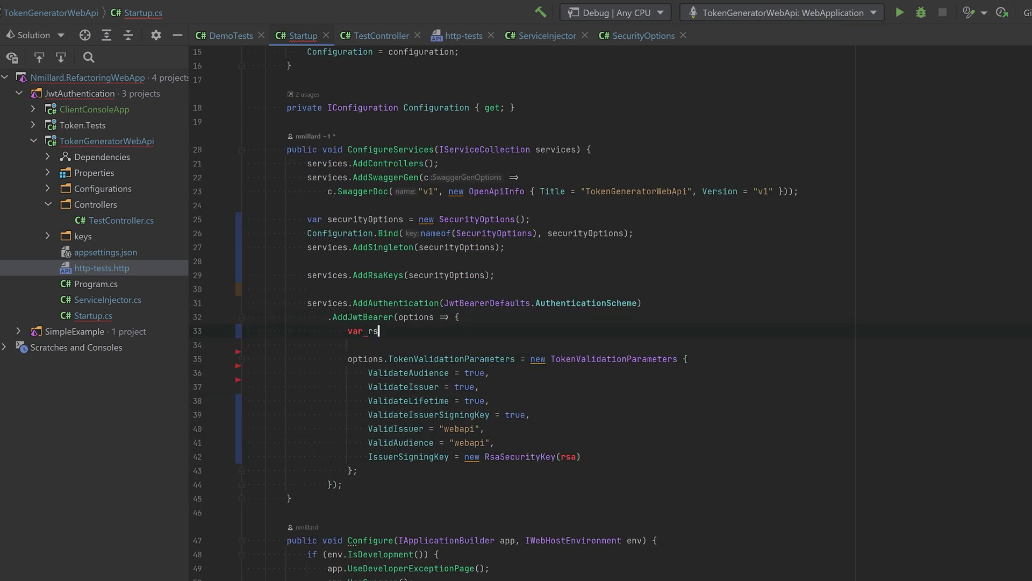
type("a = RSA.Create()")
type(";")
key("Return")
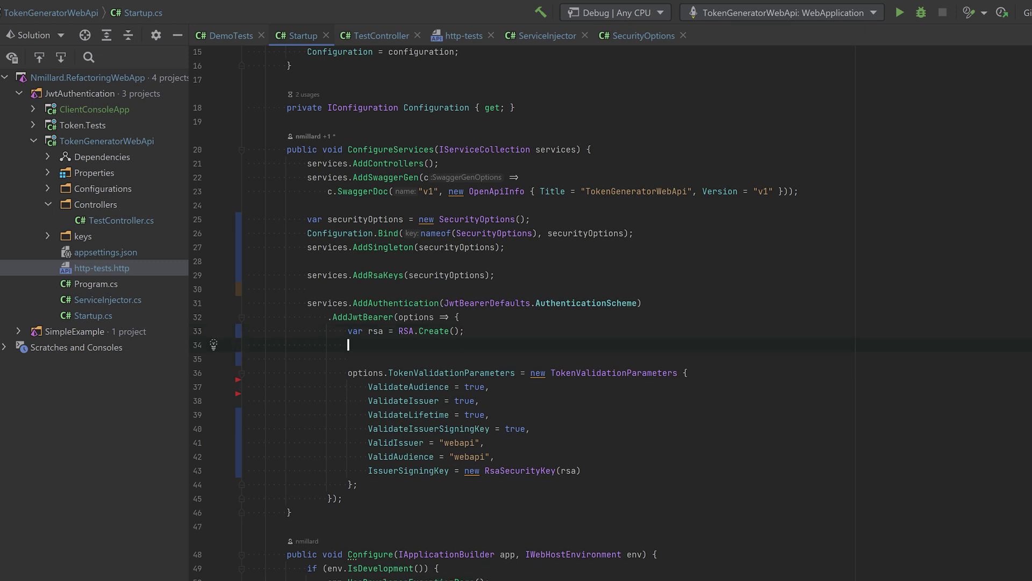
type("string key = ")
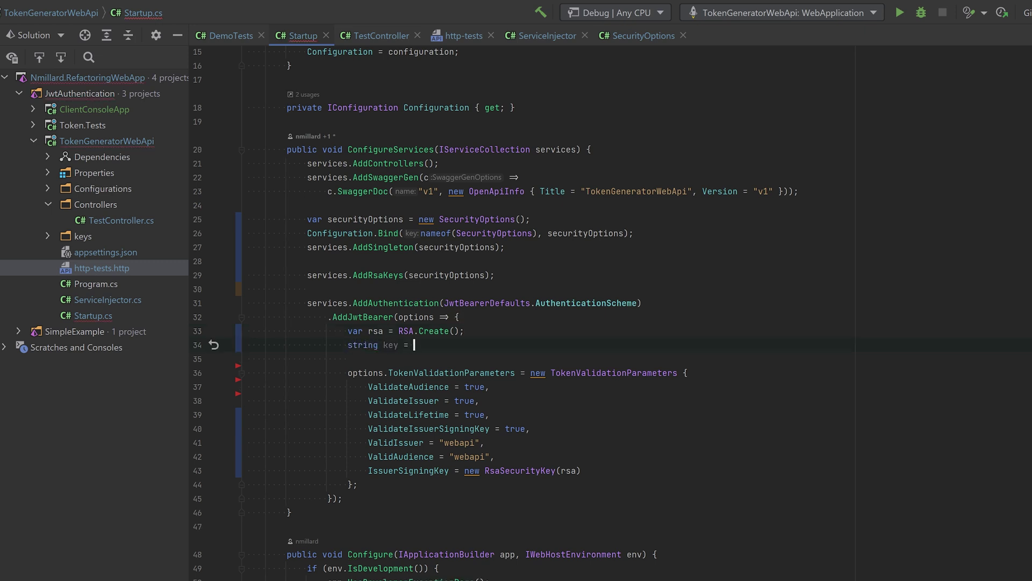
type("File.ReadAll")
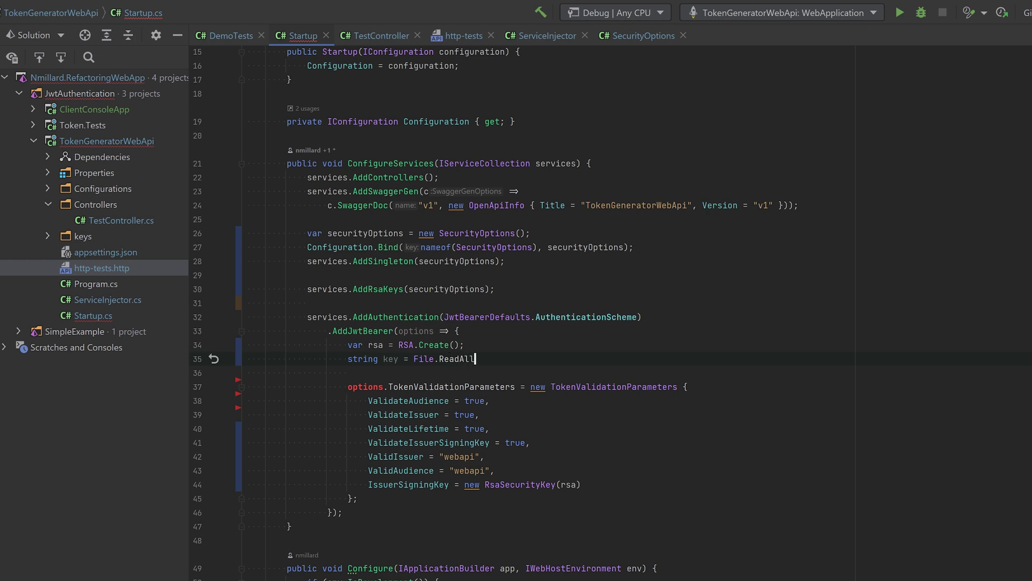
type("TextAsync")
Read securityOptions.PrivateKeyFilePath into string key.
key("Return")
key("Escape")
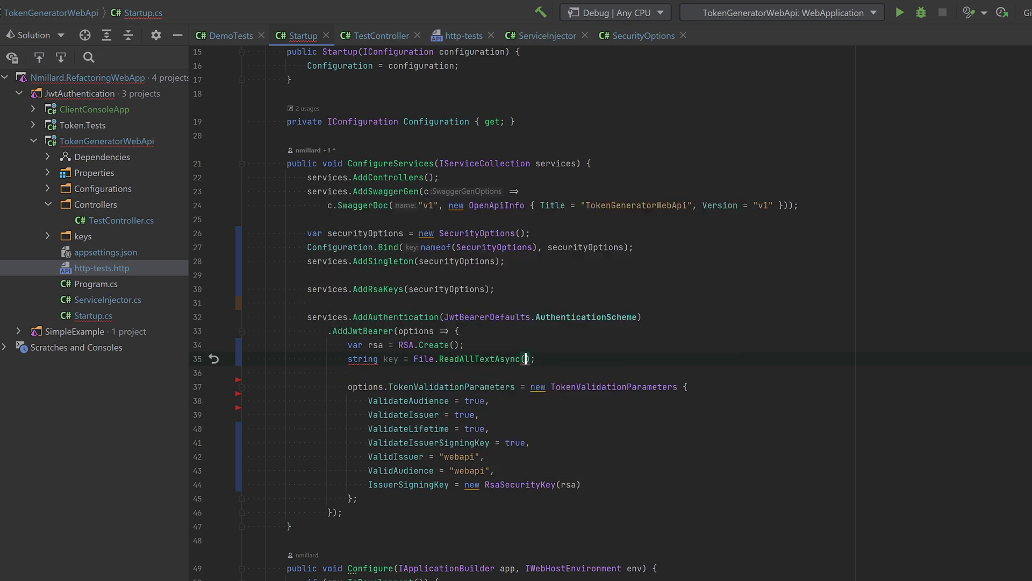
key("Return")
type(".Pri")
key("Return")
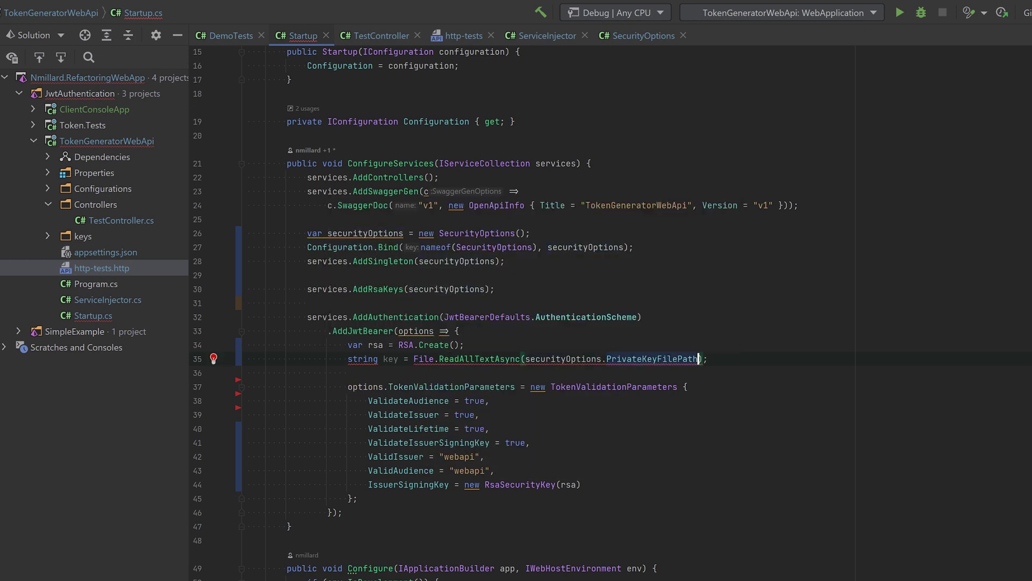
Switch to synchronous File.ReadAllText and load the key with rsa.FromXmlString(key).
key("alt+Return")
key("Escape")
key("alt+Return")
key("Return")
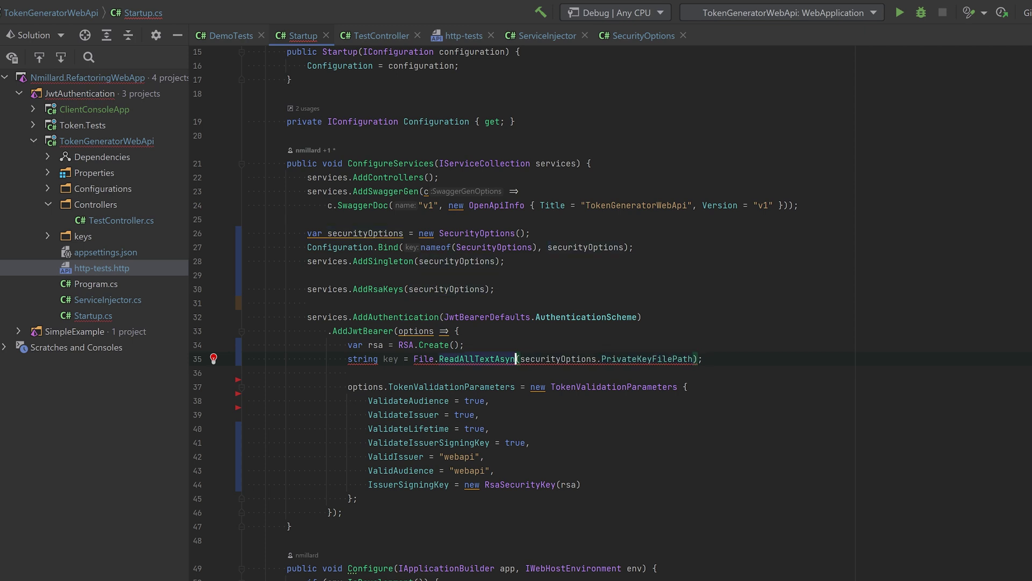
key("End")
key("Return")
type("rsa.T")
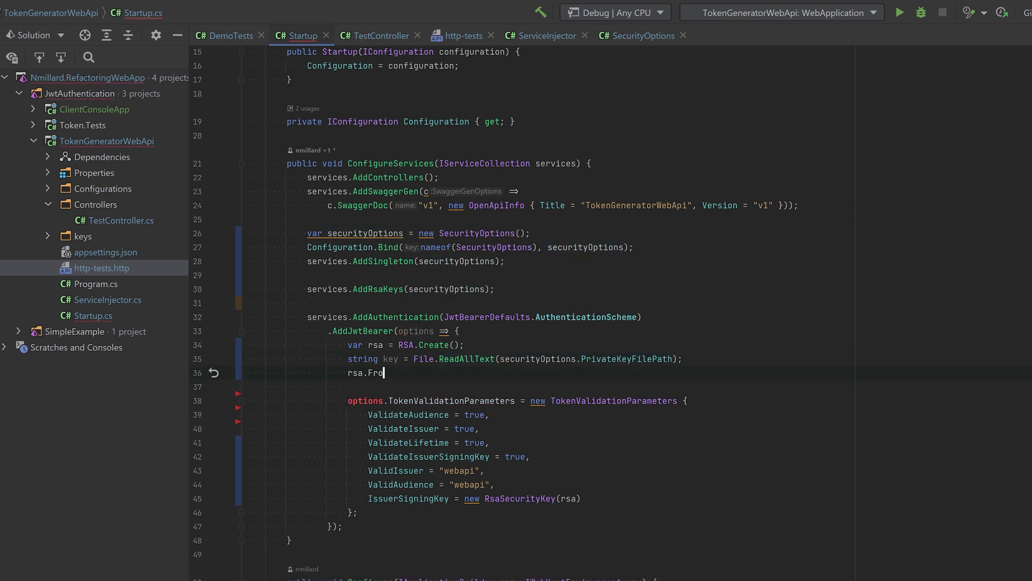
type("m")
key("Return")
type("key);")
Assign options.Events = new JwtBearerEvents with an OnMessageReceived context lambda.
key("Down")
scroll(489, 310, "down", 1)
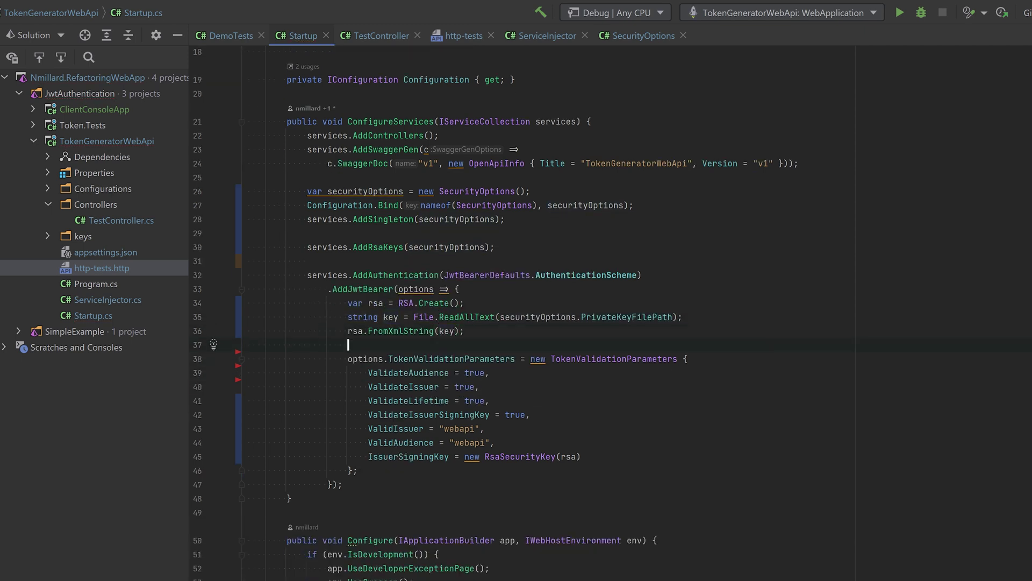
key("Return")
key("Return")
key("Up")
type("options.Events ")
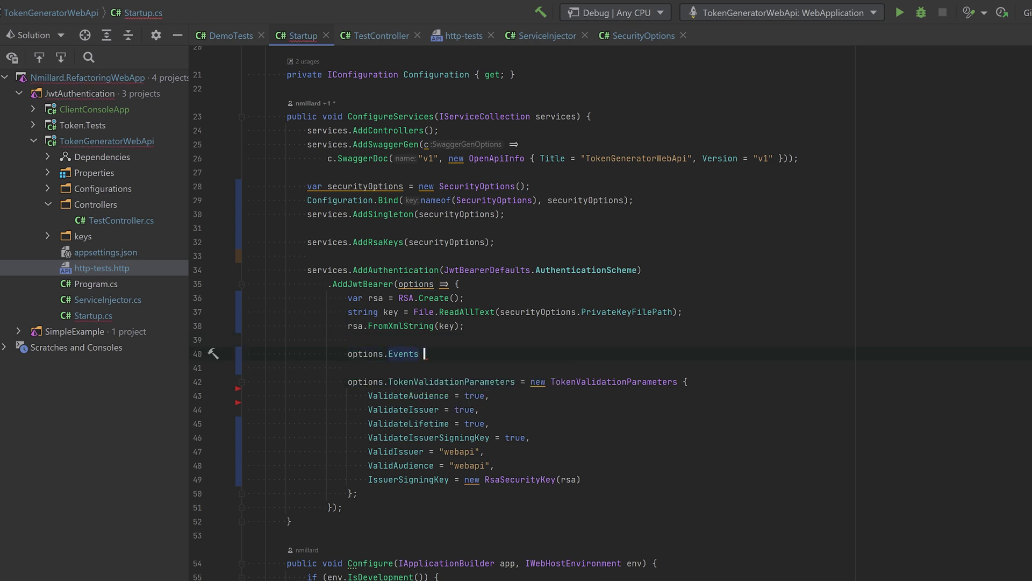
type("= new")
key("Return")
type("{")
key("Return")
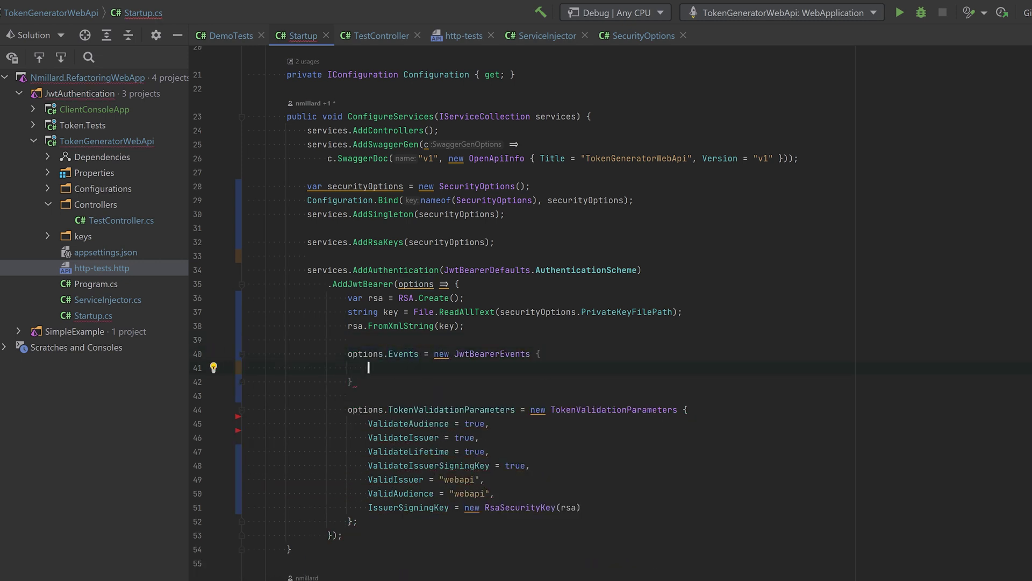
type("On")
key("Down")
key("Down")
key("Down")
key("Return")
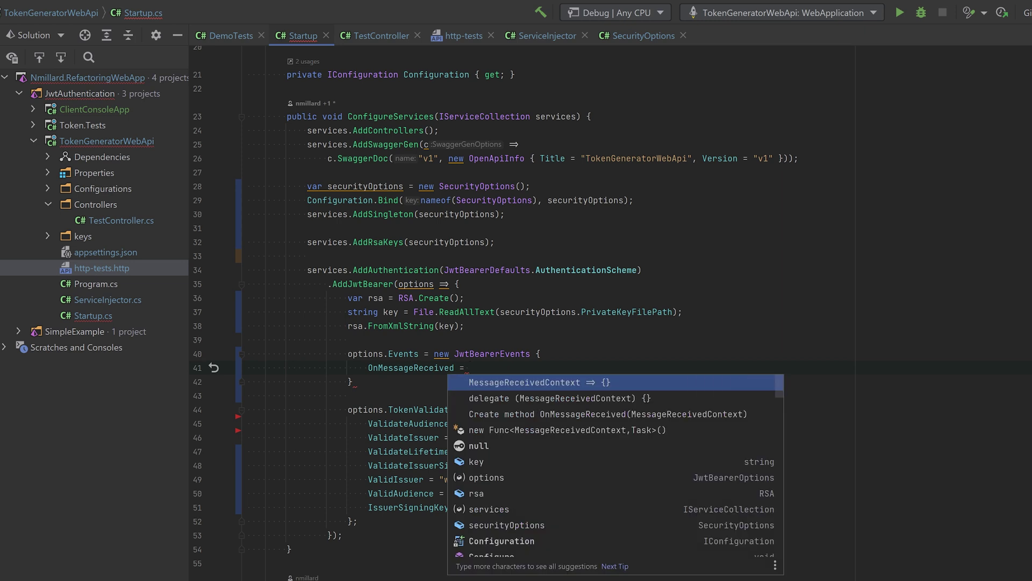
key("Return")
key("Return")
type("rn Task.")
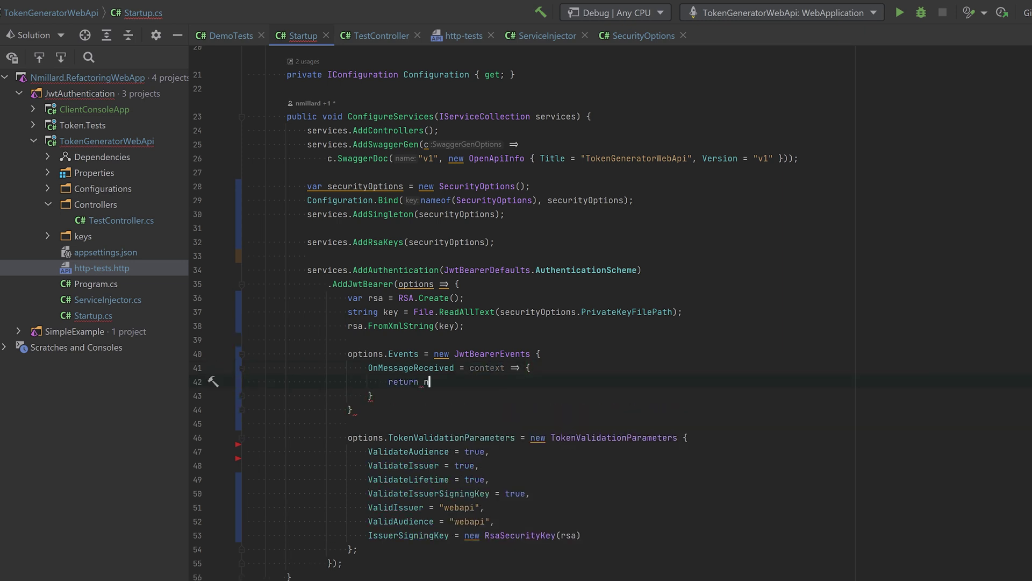
type("CompletedTask;")
Make OnMessageReceived and OnAuthenticationFailed expression bodies returning Task.CompletedTask.
key("Down")
type(",")
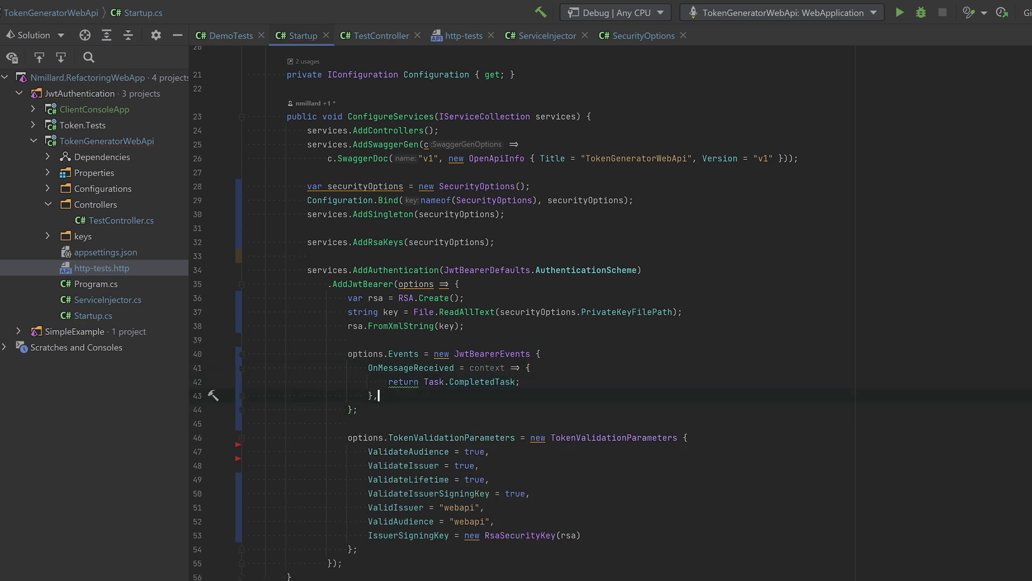
key("Return")
type("On")
key("Return")
key("Return")
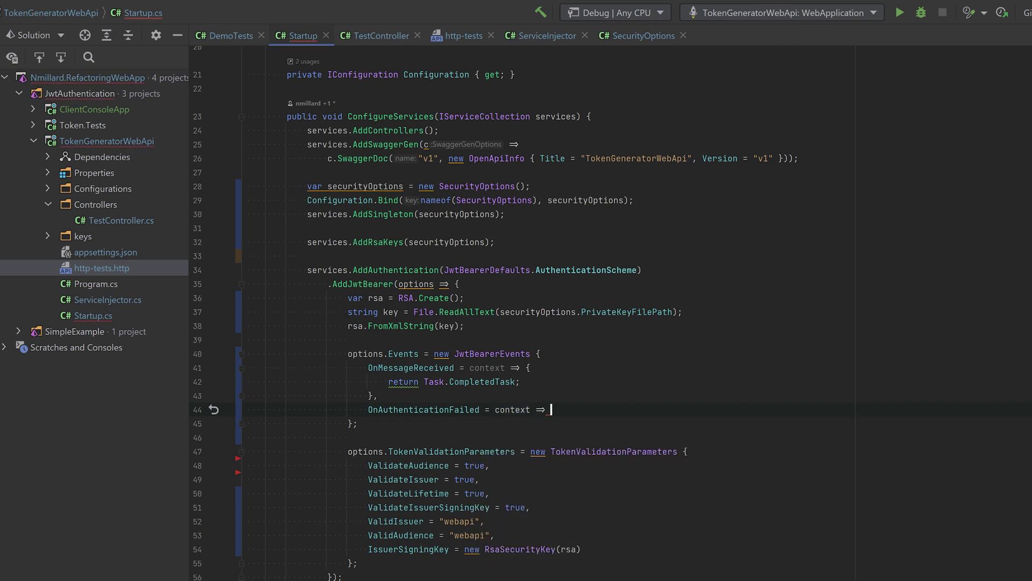
type("{")
key("Return")
type("rn ")
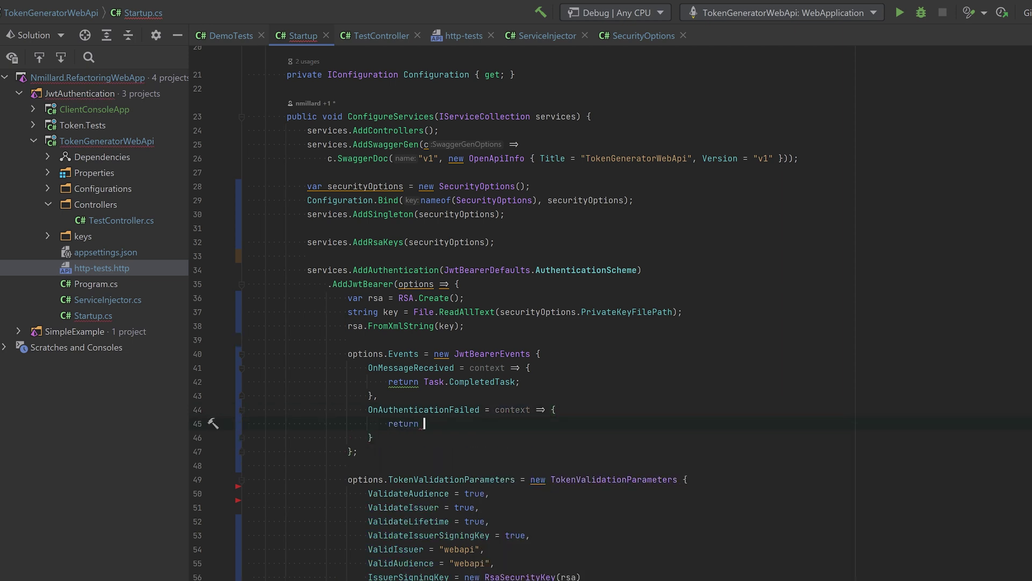
type("Task.Co")
key("Return")
type(";")
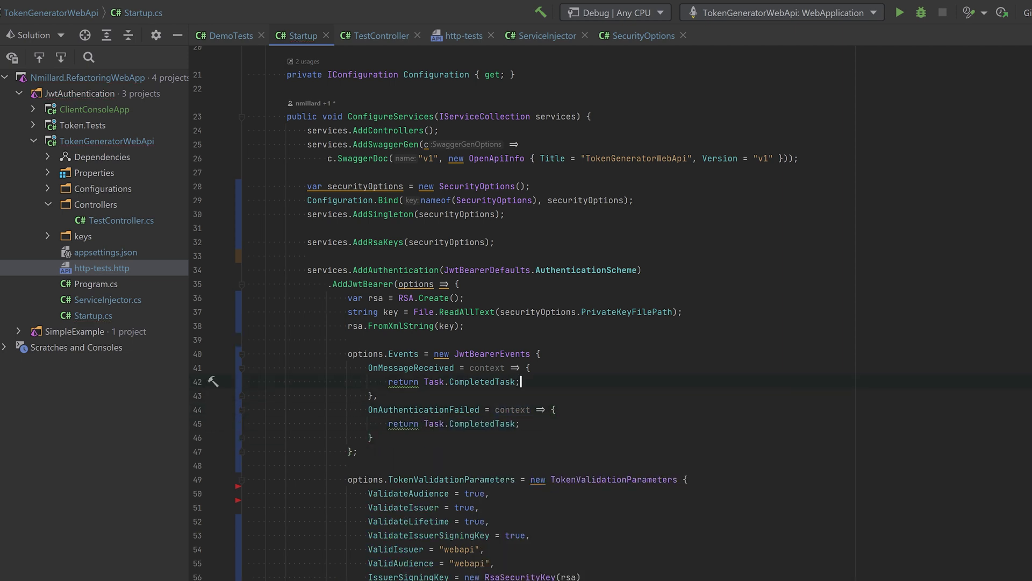
key("alt+Return")
key("Return")
Add OnTokenValidated returning Task.CompletedTask and set a breakpoint on the event handlers.
key("Down")
key("alt+Return")
key("Return")
key("Return")
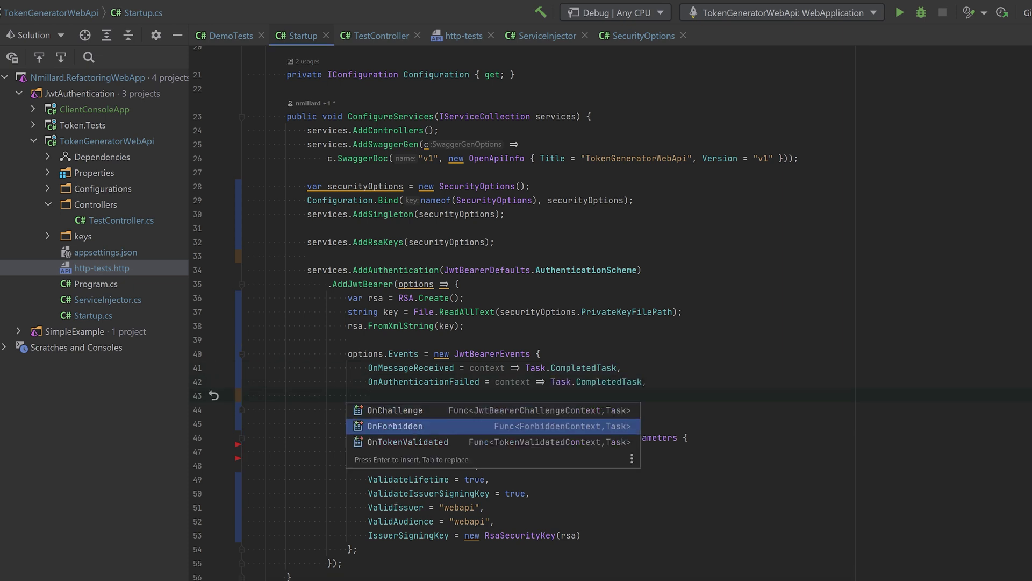
key("Down")
type("context => Task.Com")
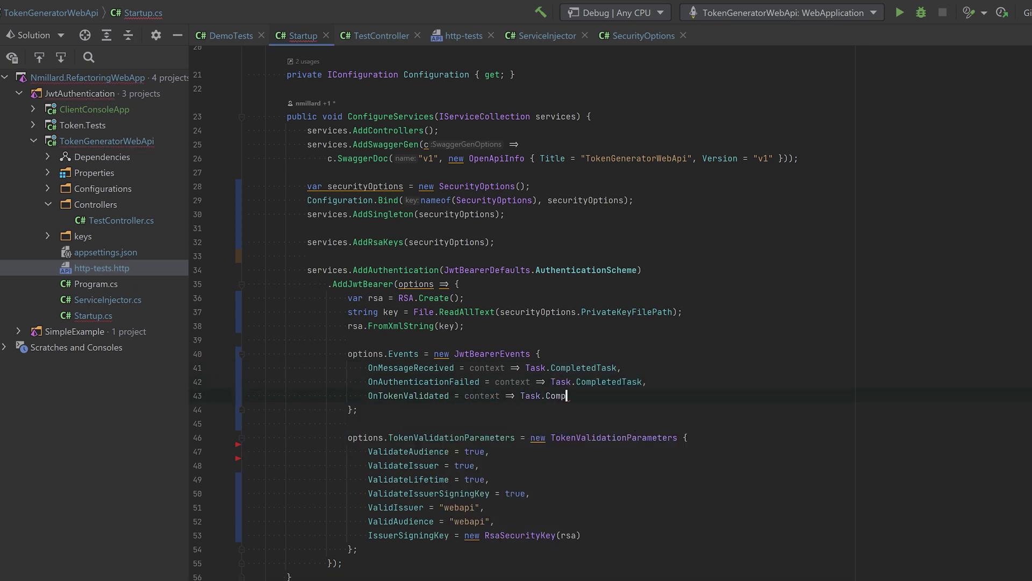
type("pletedTask,")
key("Up")
key("Up")
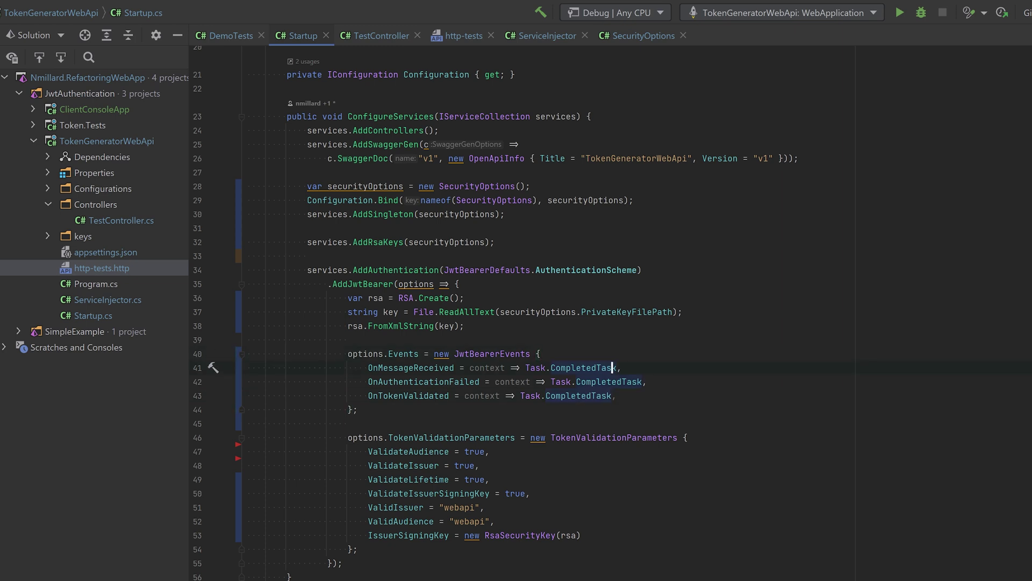
key("Down")
key("F9")
Launch the web app under the debugger, run generate, and copy the new token.
key("F5")
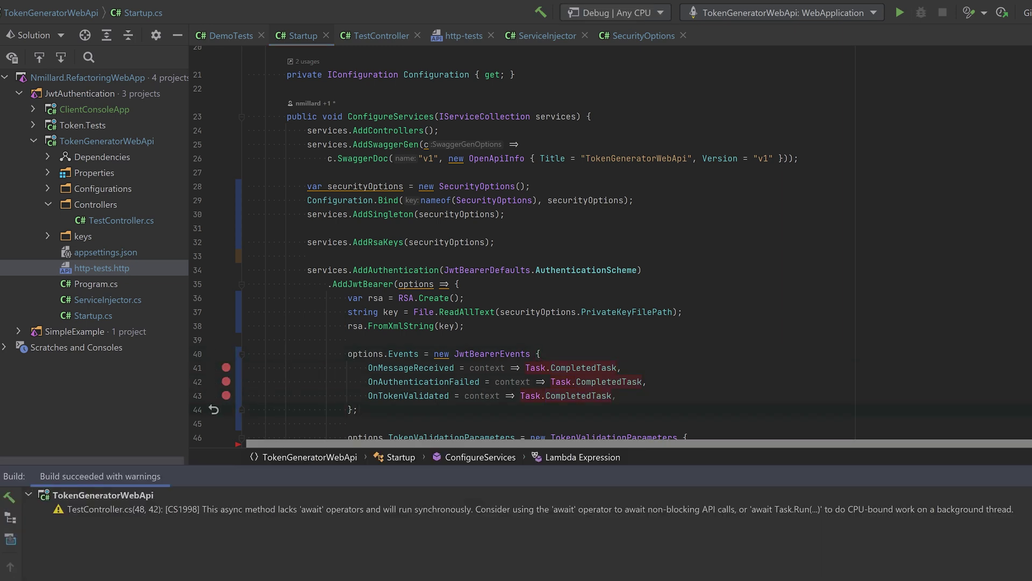
key("ctrl+Tab")
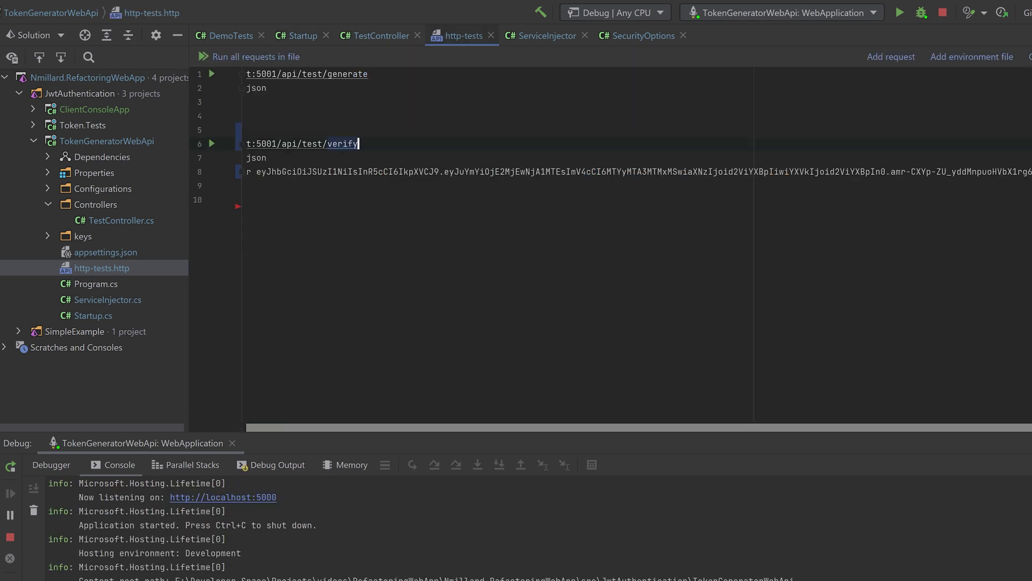
key("alt+Return")
key("Return")
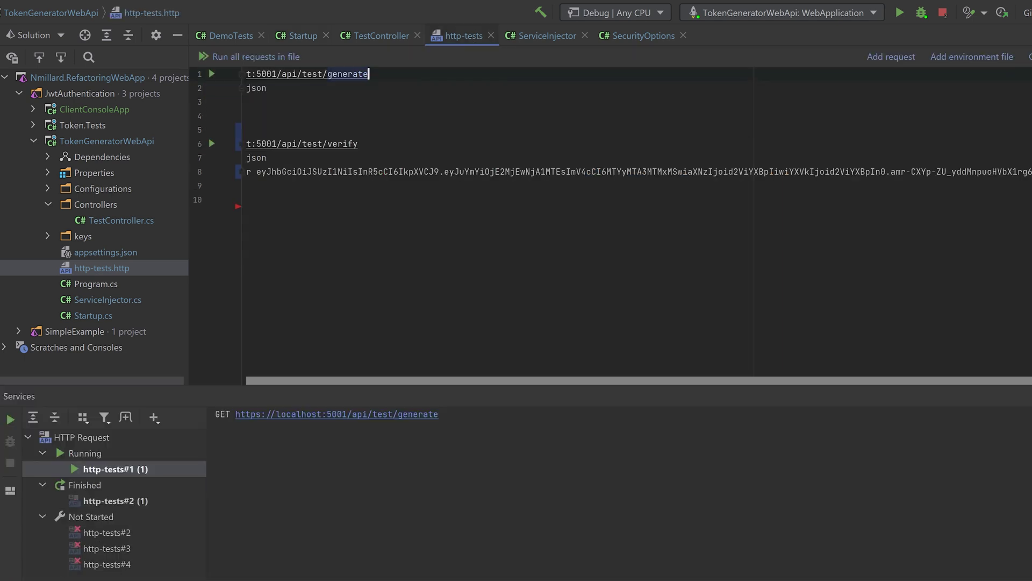
left_click(275, 538)
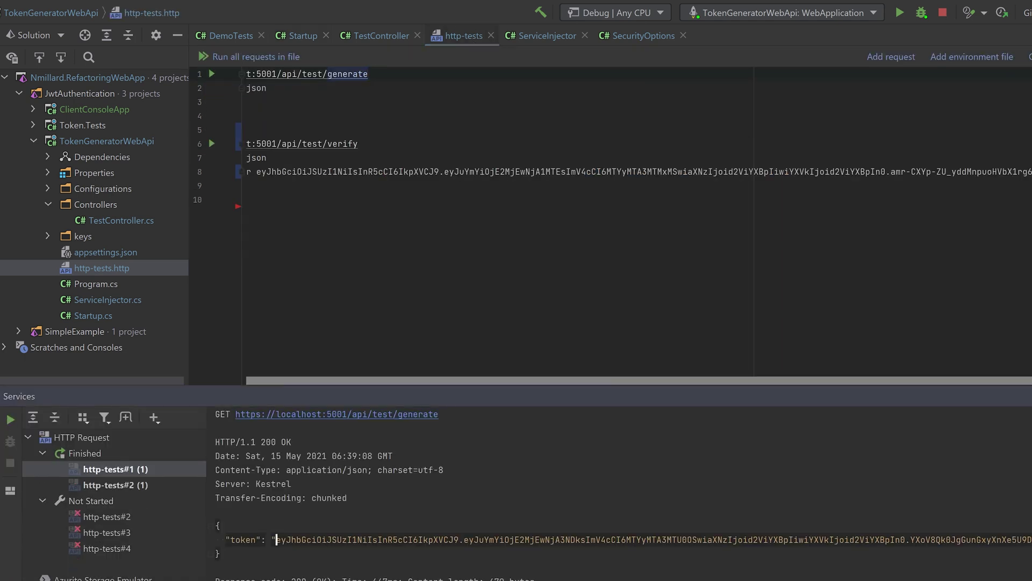
key("shift+End")
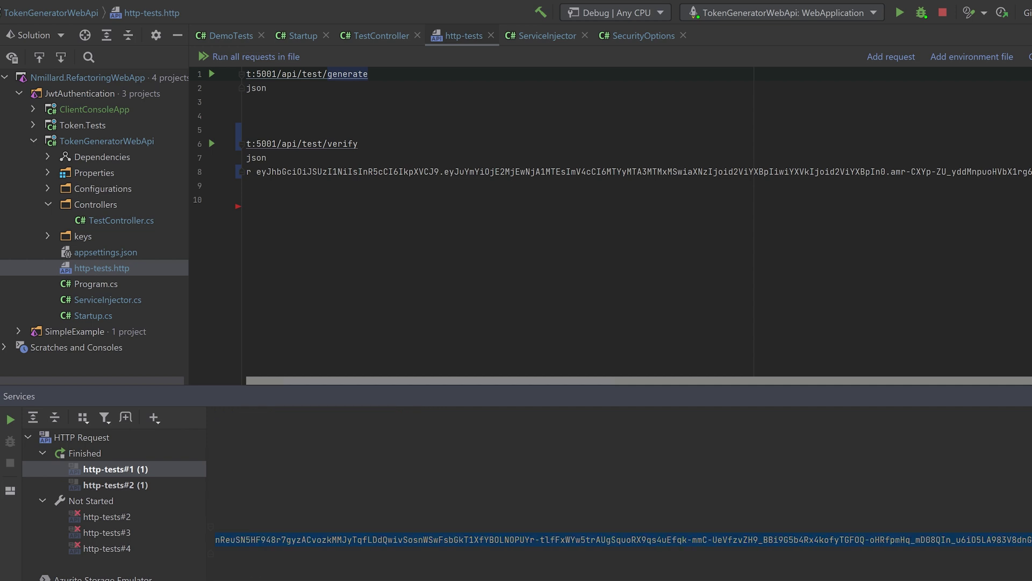
key("Escape")
Replace line 8's Bearer token with the new one and send the verify request.
key("shift+End")
key("ctrl+v")
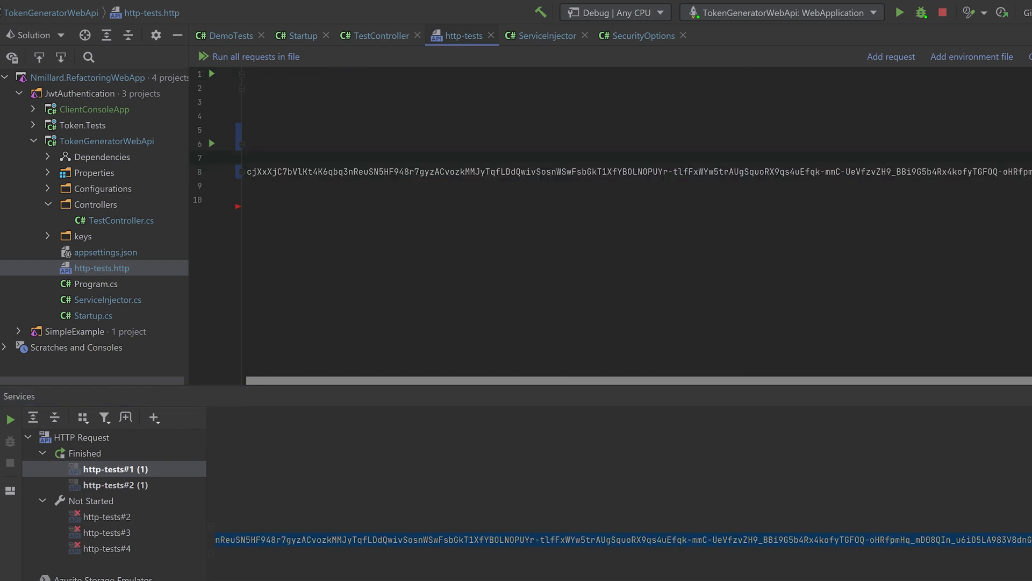
key("Home")
left_click(212, 144)
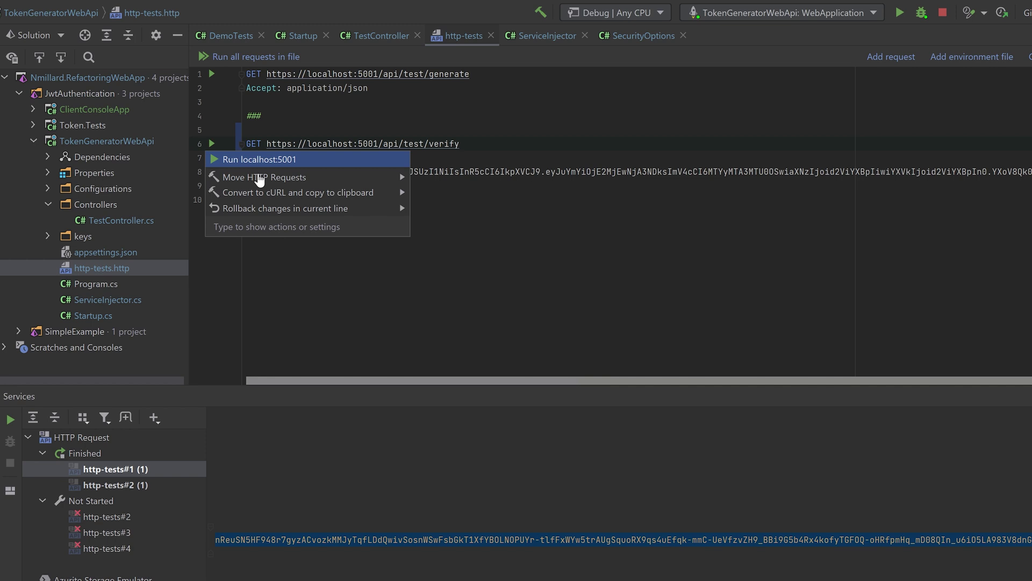
key("Return")
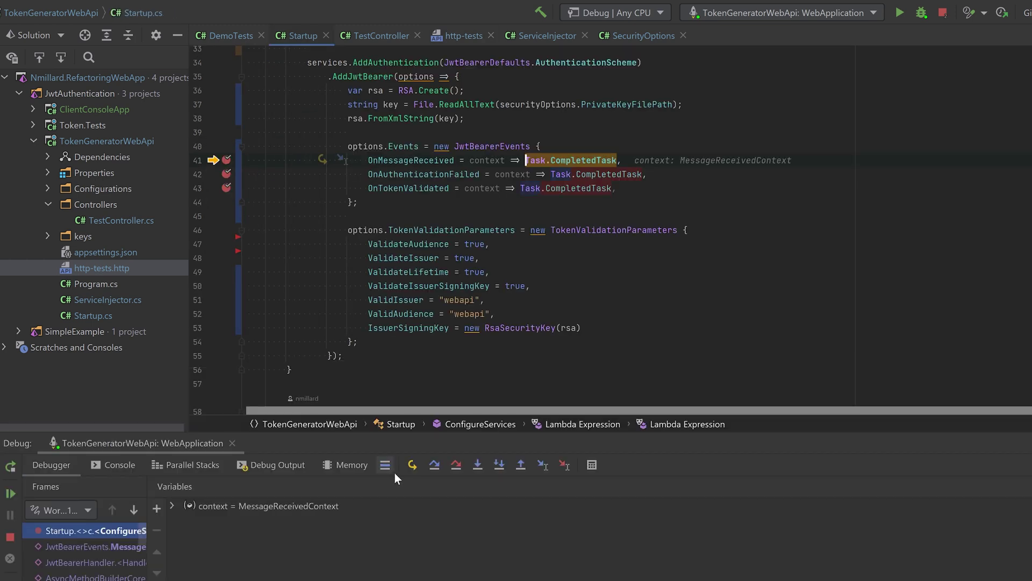
Resume twice past the breakpoints, review the 401 Unauthorized response, then hide it.
left_click(9, 493)
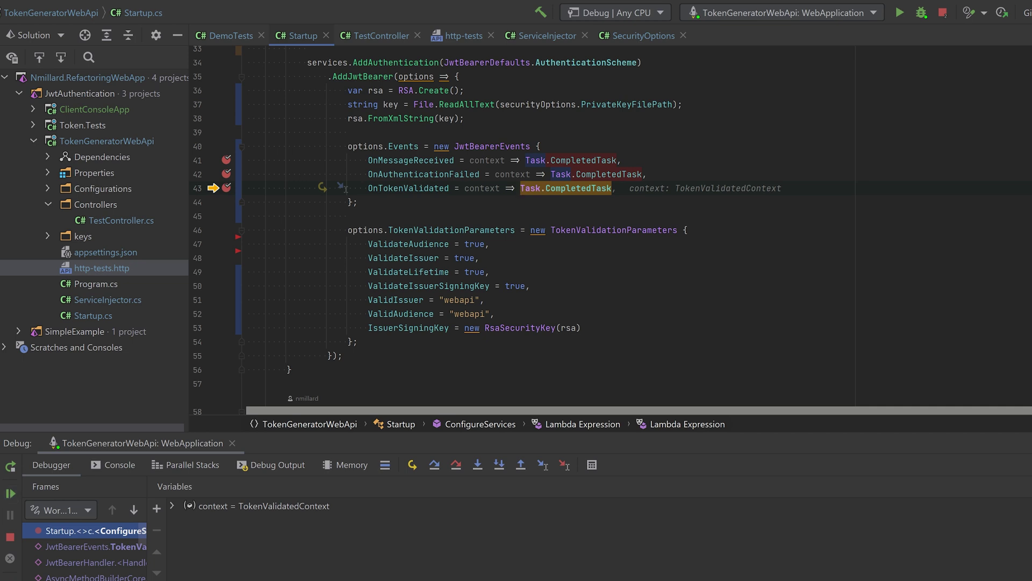
left_click(11, 493)
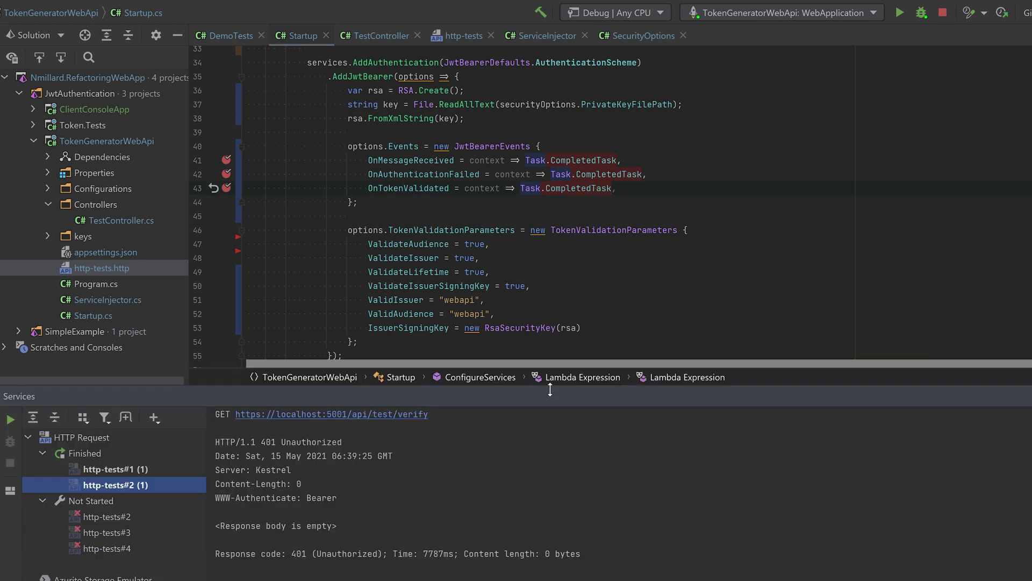
mouse_move(550, 389)
left_mouse_down()
mouse_move(550, 243)
mouse_move(537, 440)
left_mouse_up()
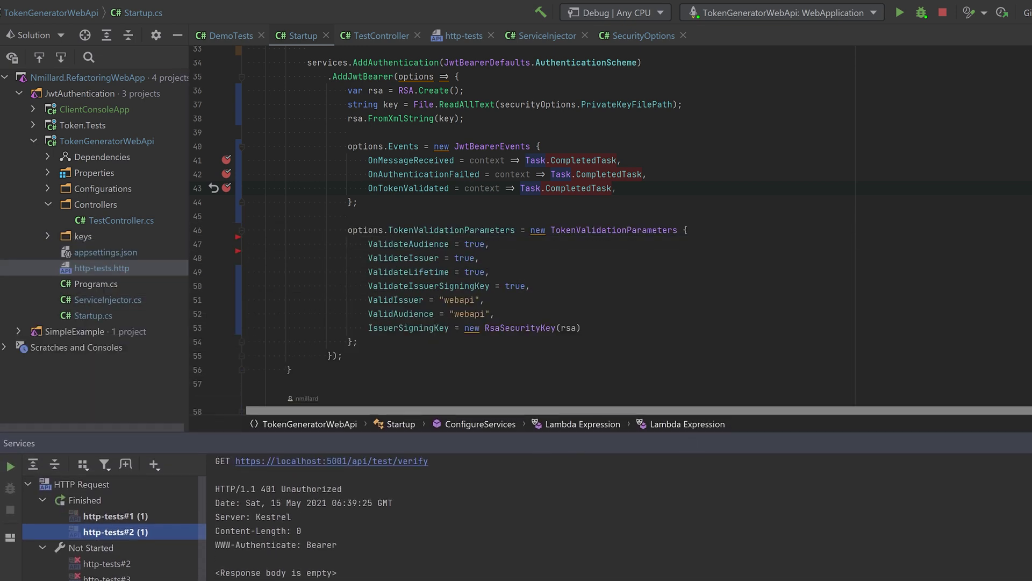
key("shift+Escape")
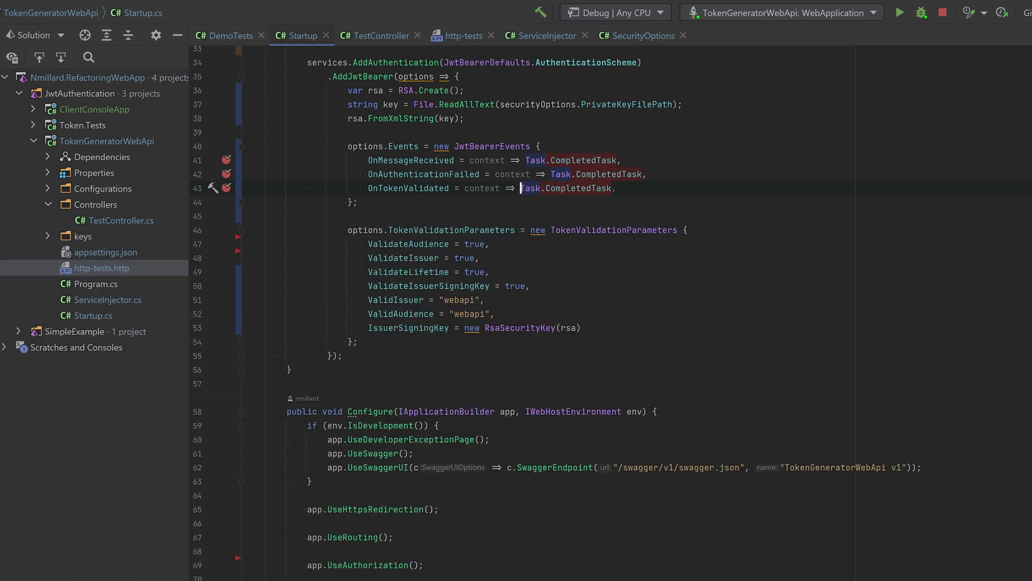
Remove breakpoints on lines 41–43, add app.UseAuthentication() before UseAuthorization, and restart debugging.
left_click(224, 159)
left_click(227, 186)
scroll(227, 187, "down", 1)
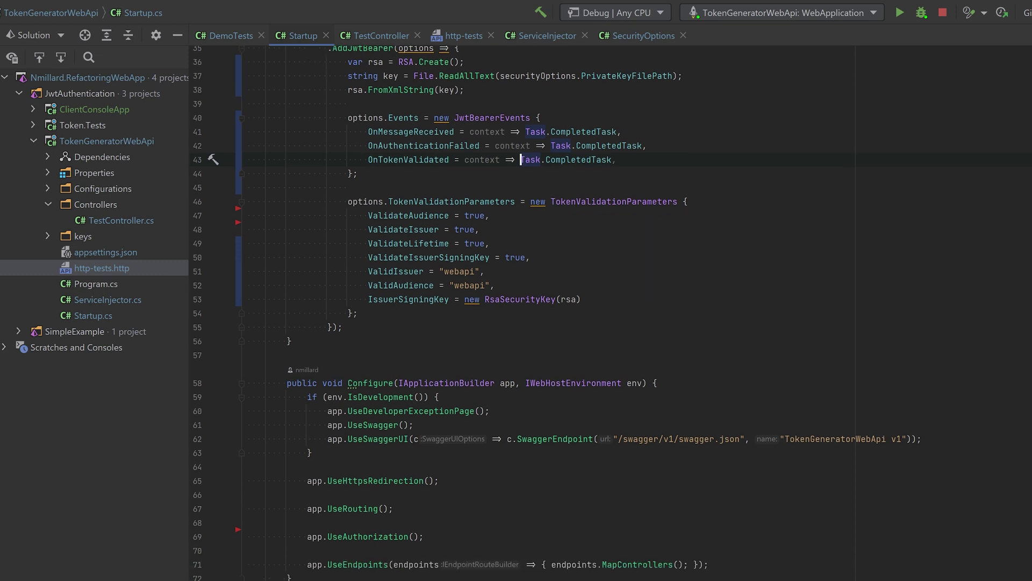
scroll(516, 306, "down", 2)
left_click(258, 467)
key("Return")
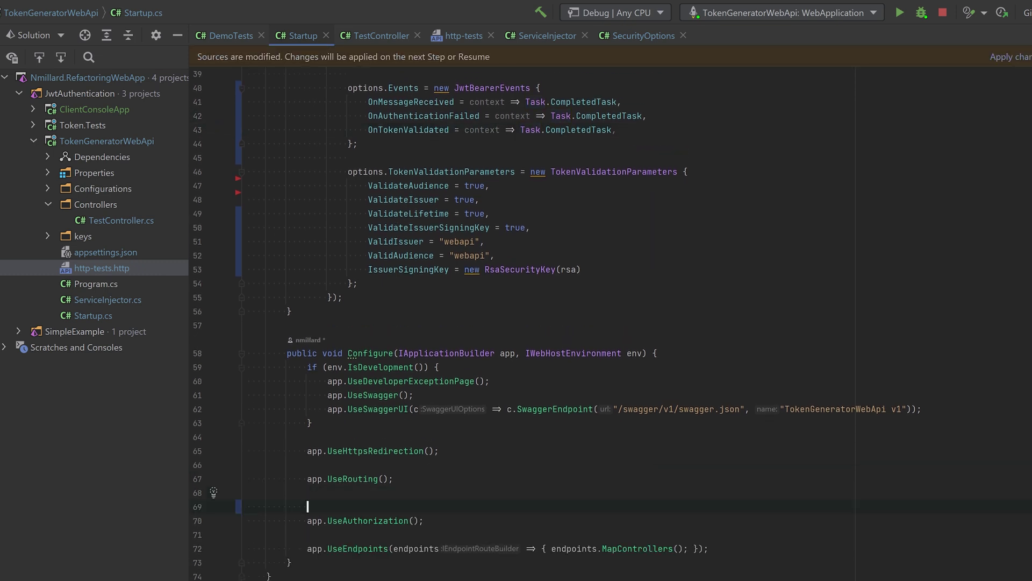
type("app.")
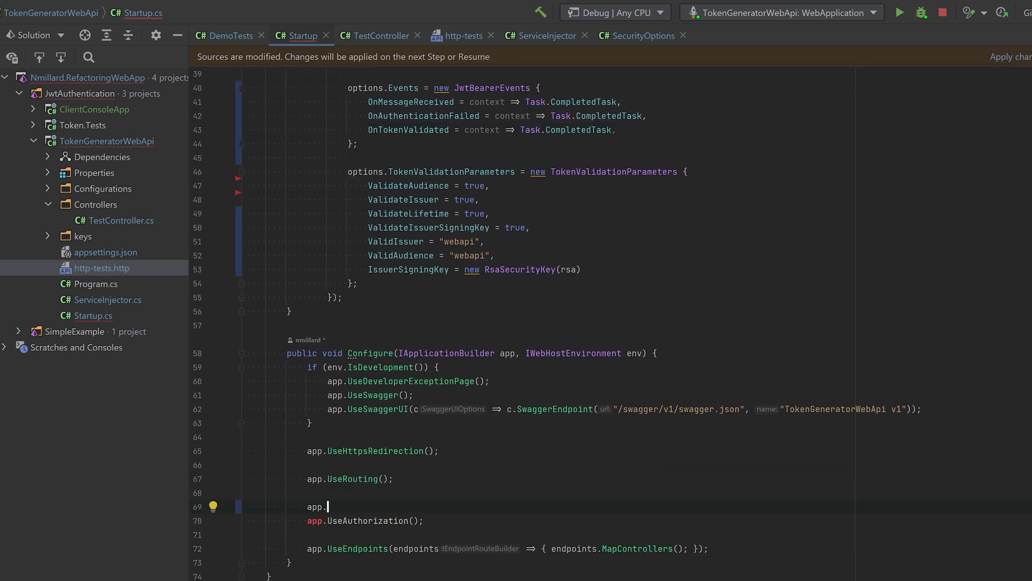
type("UseAu")
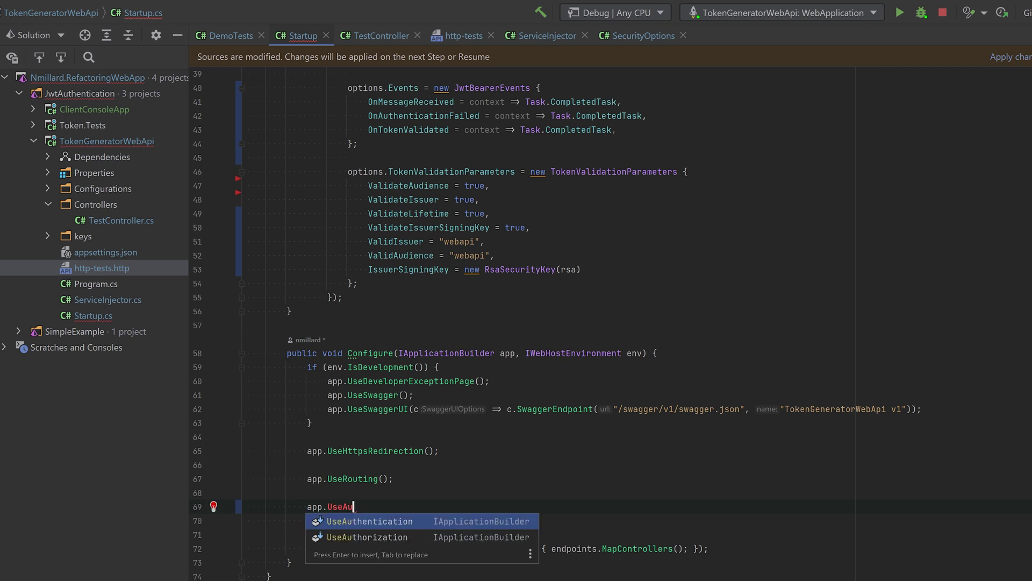
key("Return")
type(";")
left_click(939, 11)
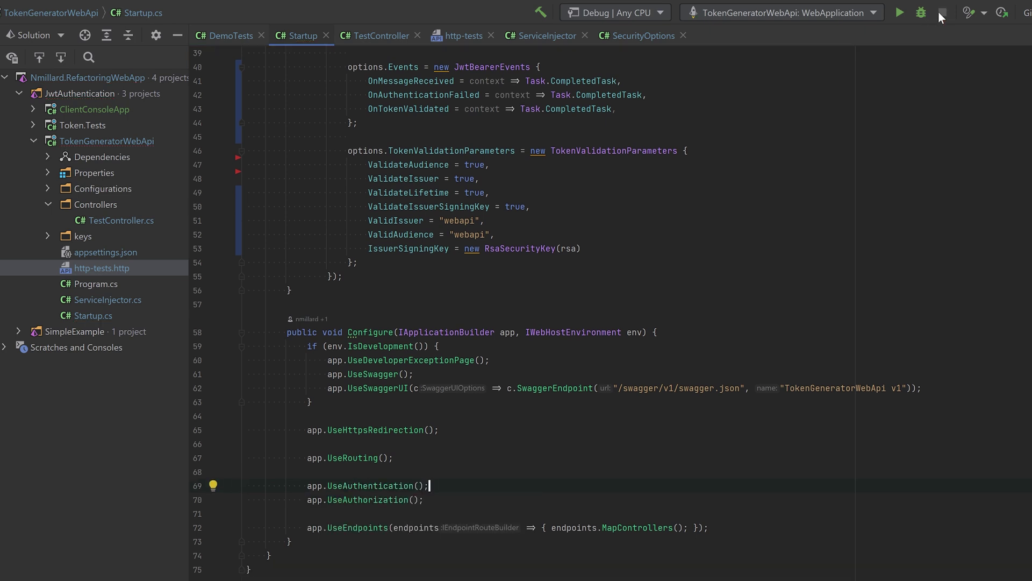
left_click(922, 13)
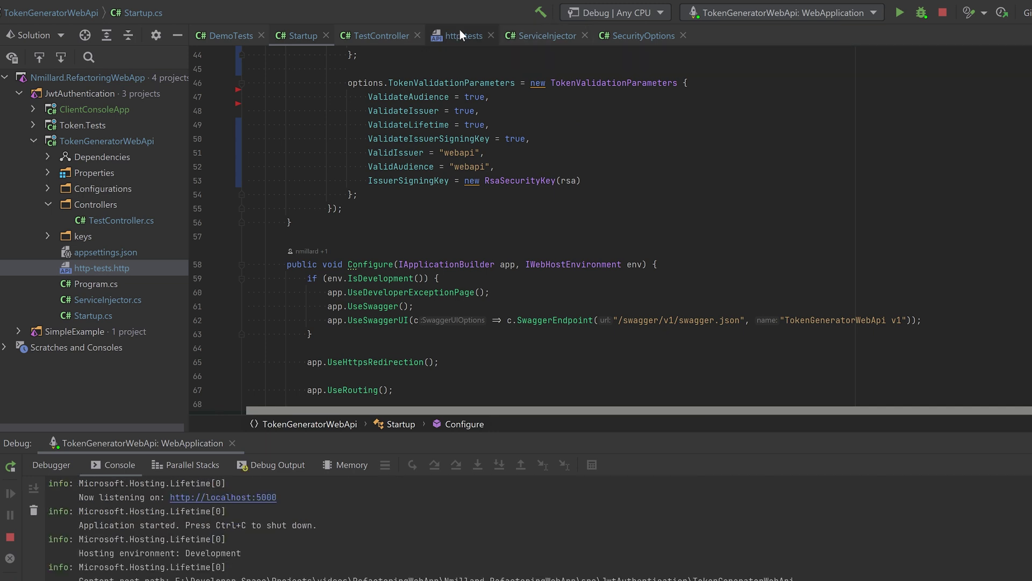
Generate a new token and paste it over line 8's Authorization token.
left_click(461, 30)
left_click(405, 74)
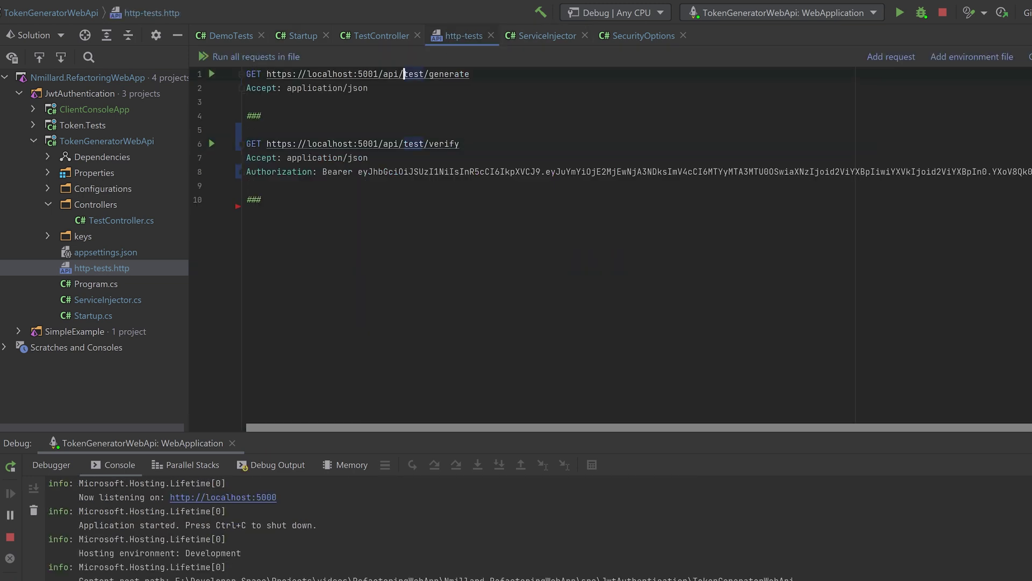
key("ctrl+Return")
key("shift+End")
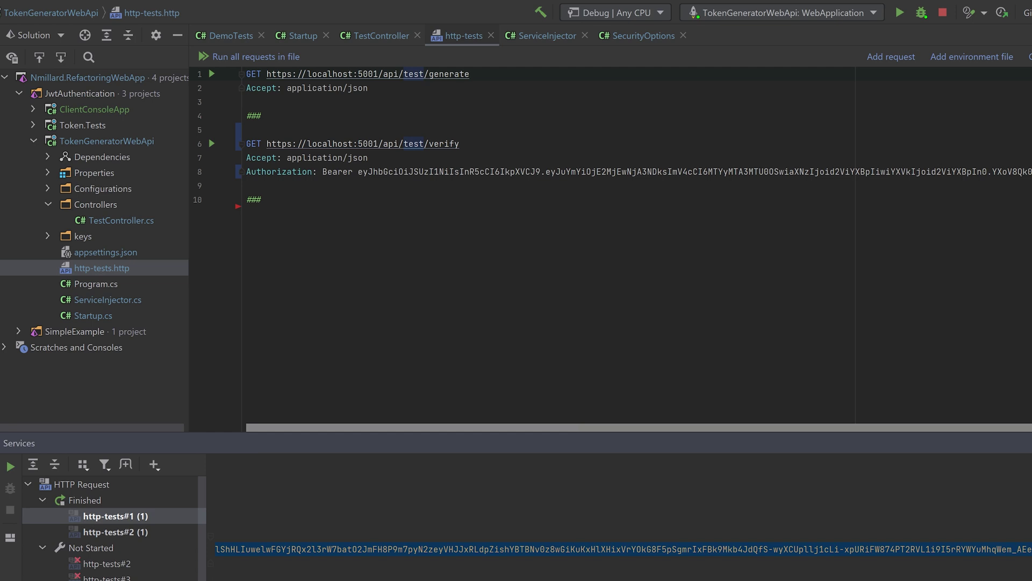
key("Escape")
key("shift+End")
key("ctrl+v")
Send the verify request, getting 200 OK, then hide the results panel.
key("Up")
key("Home")
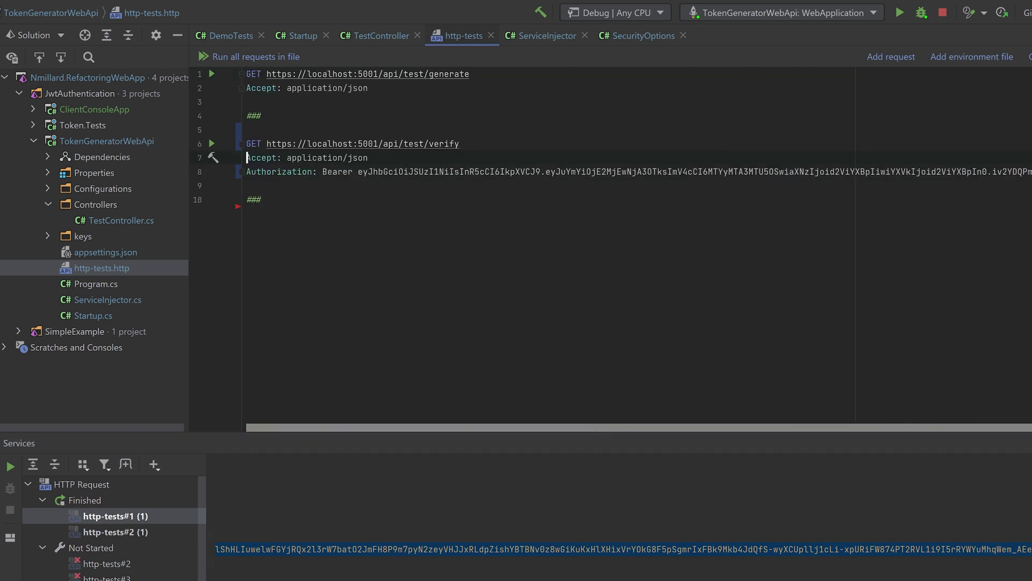
key("Up")
key("ctrl+Return")
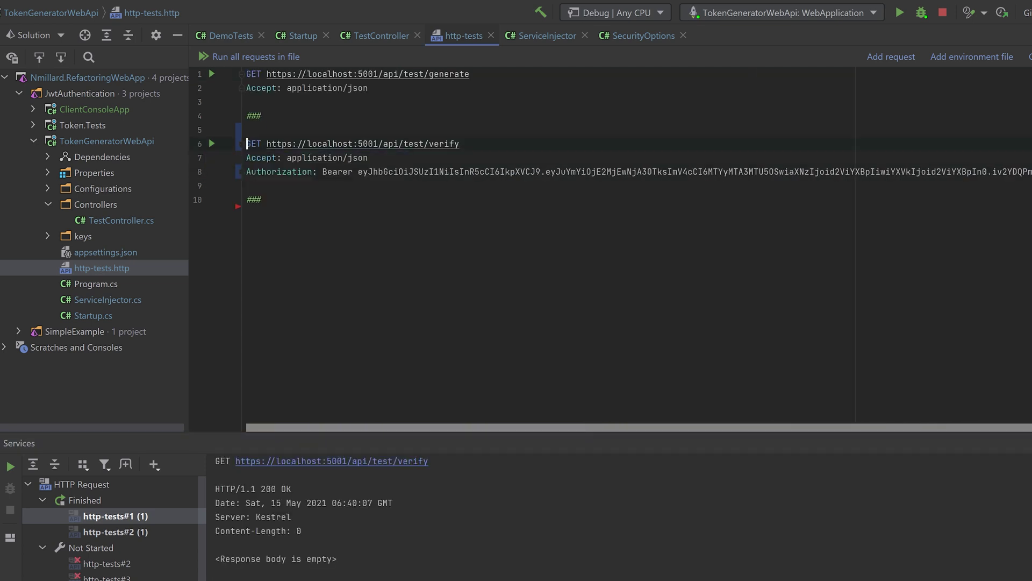
left_click_drag(454, 431, 455, 390)
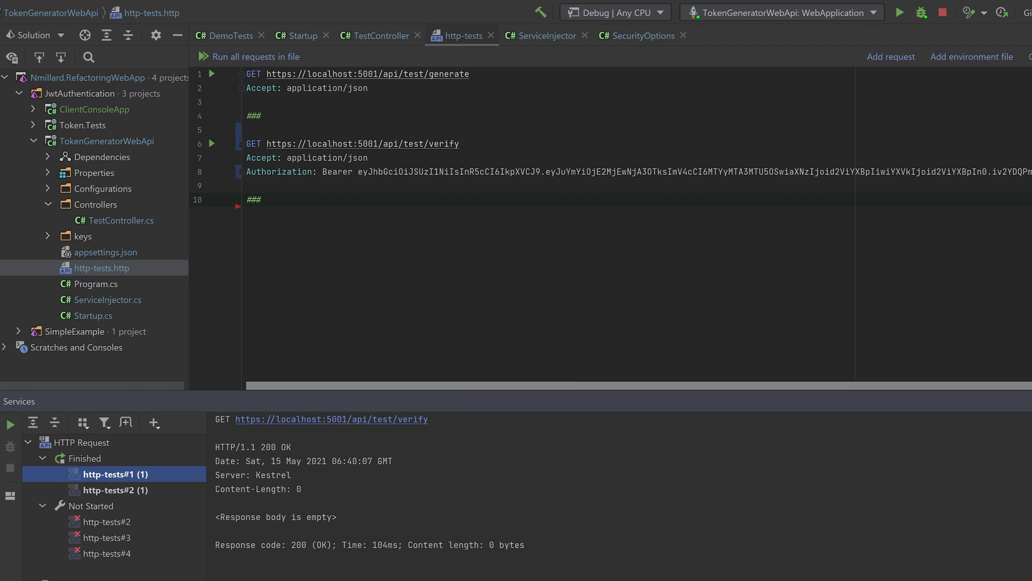
key("shift+Escape")
Glance over TestController.cs, then return to Startup.cs at the Configure method.
left_click(357, 34)
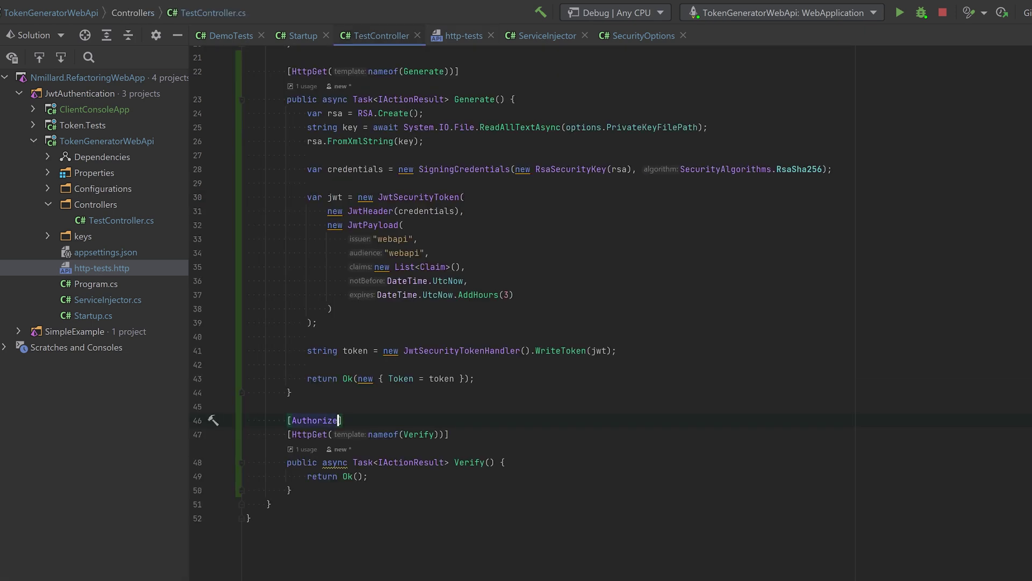
scroll(289, 211, "up", 2)
scroll(288, 212, "up", 1)
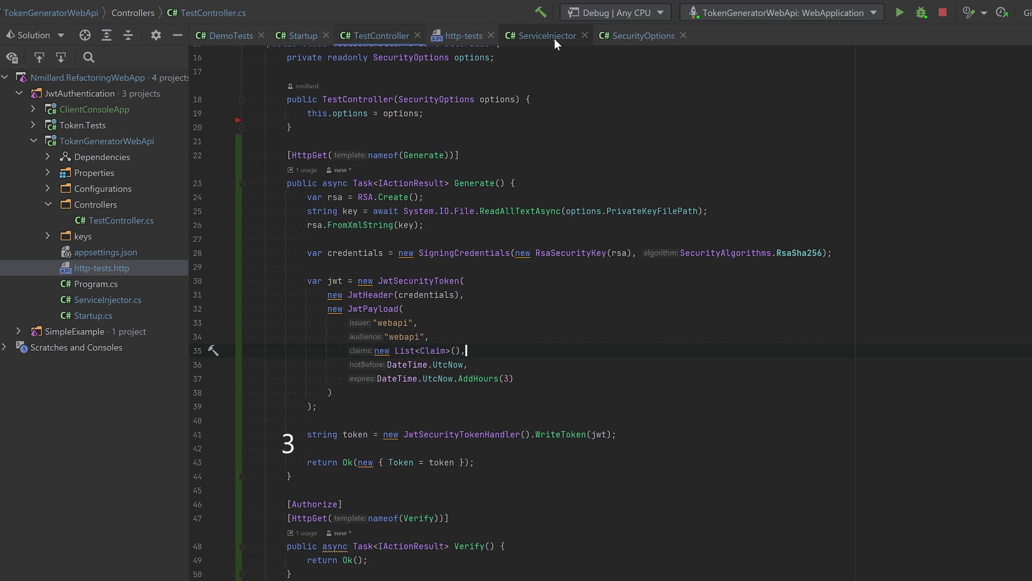
left_click(306, 36)
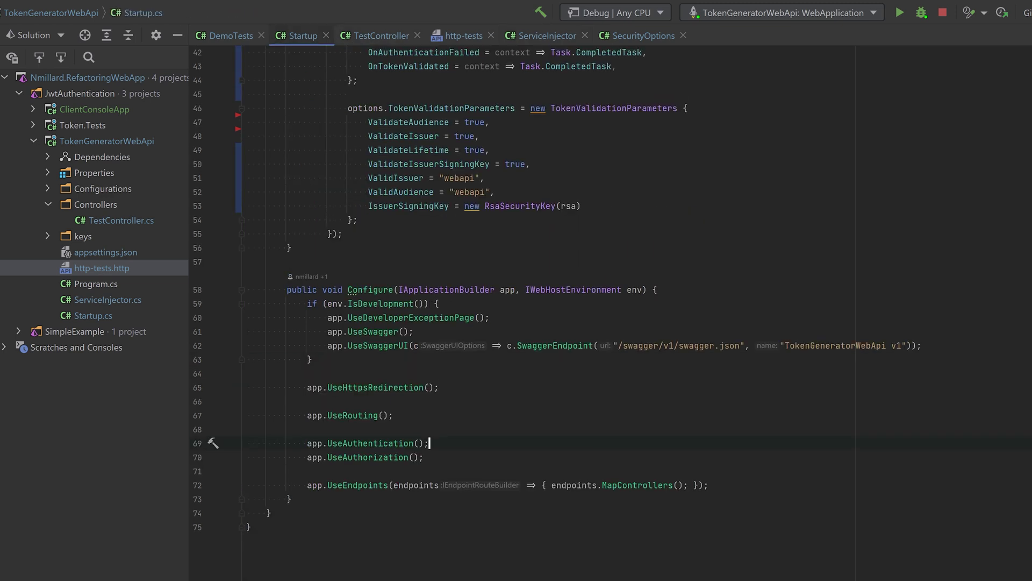
scroll(551, 289, "up", 1)
scroll(552, 290, "up", 1)
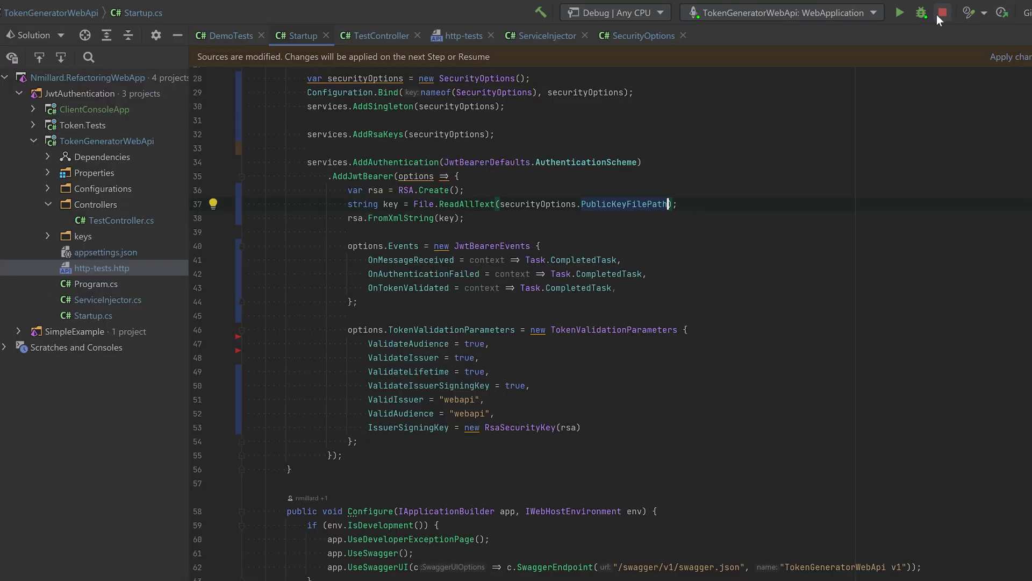
Restart the web app under the debugger and rerun the generate request for a fresh token.
left_click(939, 15)
left_click(925, 12)
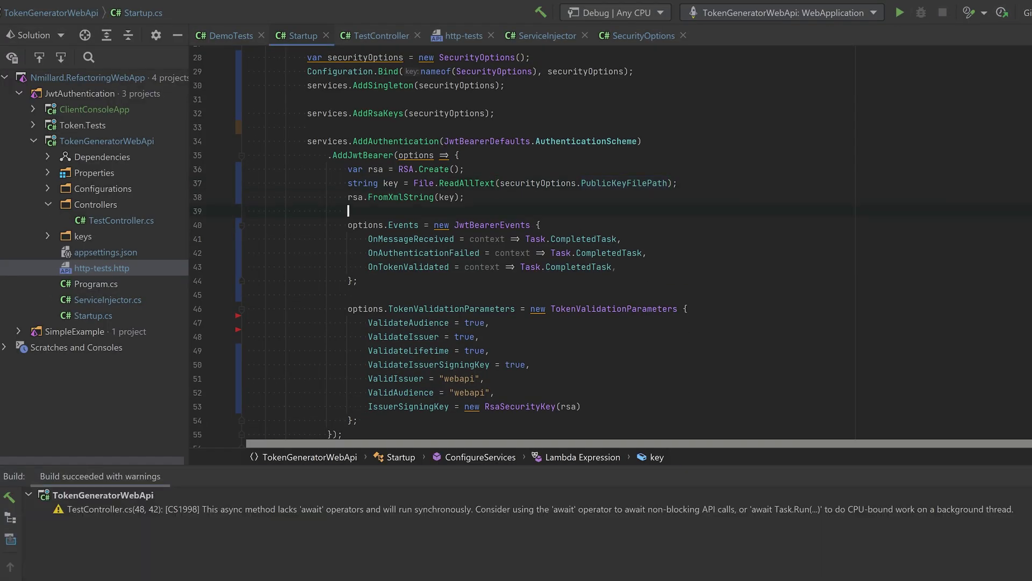
left_click(462, 35)
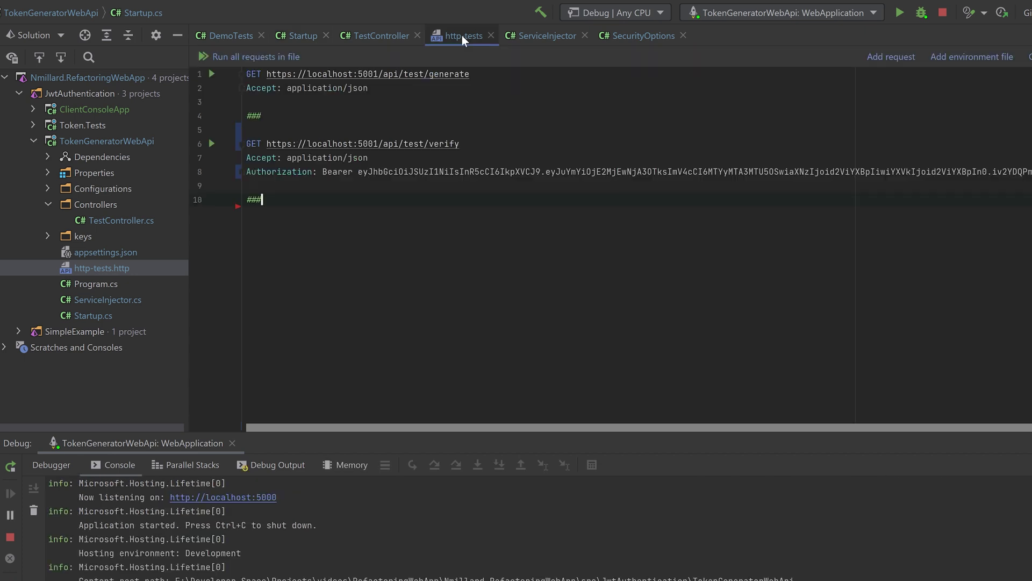
key("alt+Return")
key("Return")
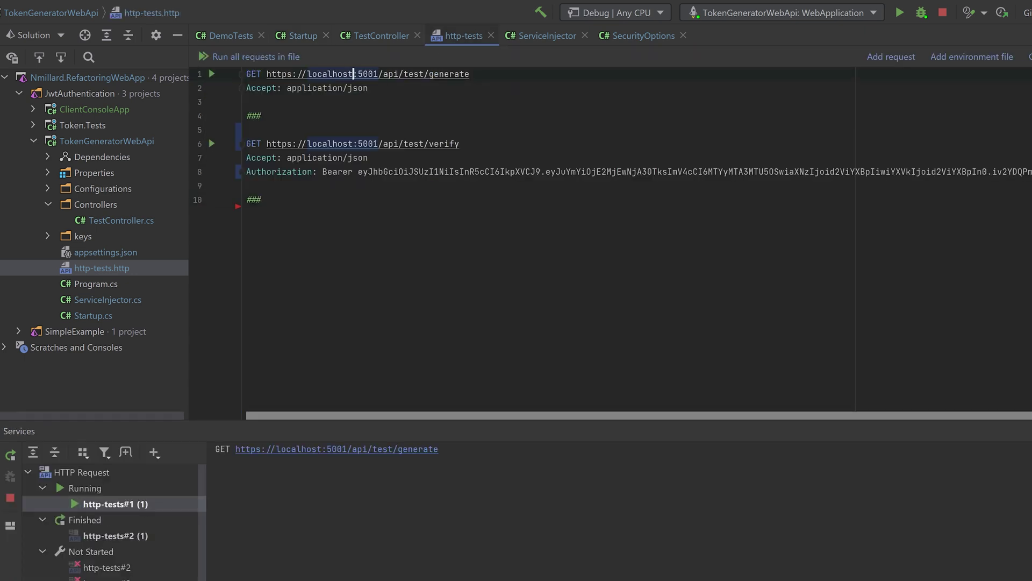
Replace the old bearer token on line 8 of http-tests.http with the new token.
left_click(275, 549)
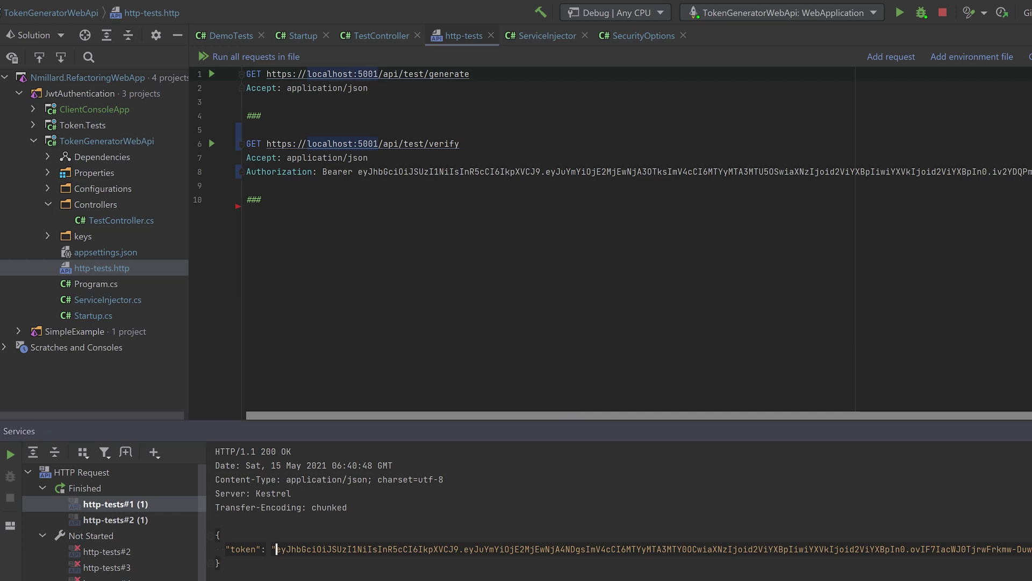
key("shift+End")
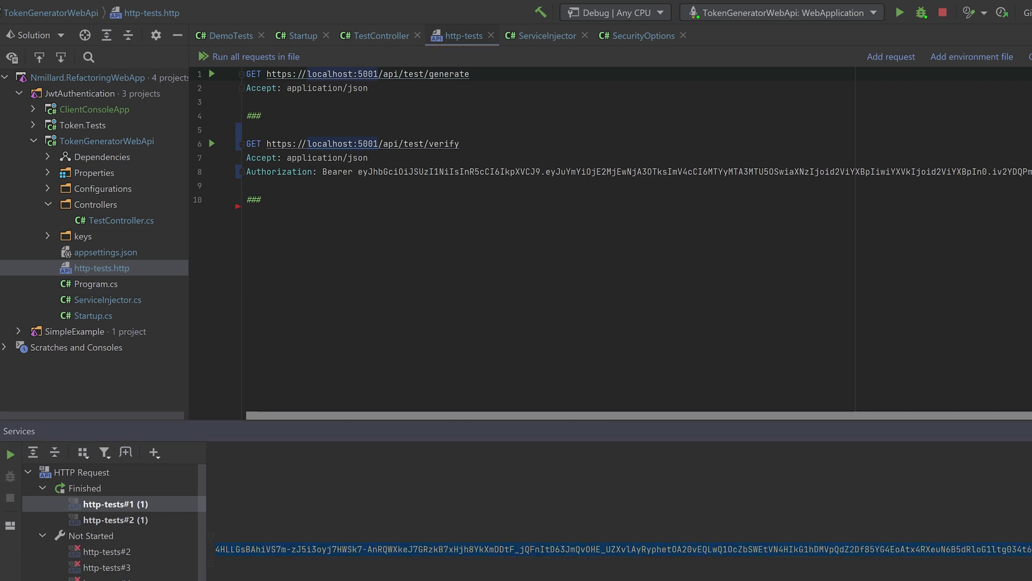
left_click(358, 171)
key("shift+End")
key("ctrl+v")
key("Up")
key("Up")
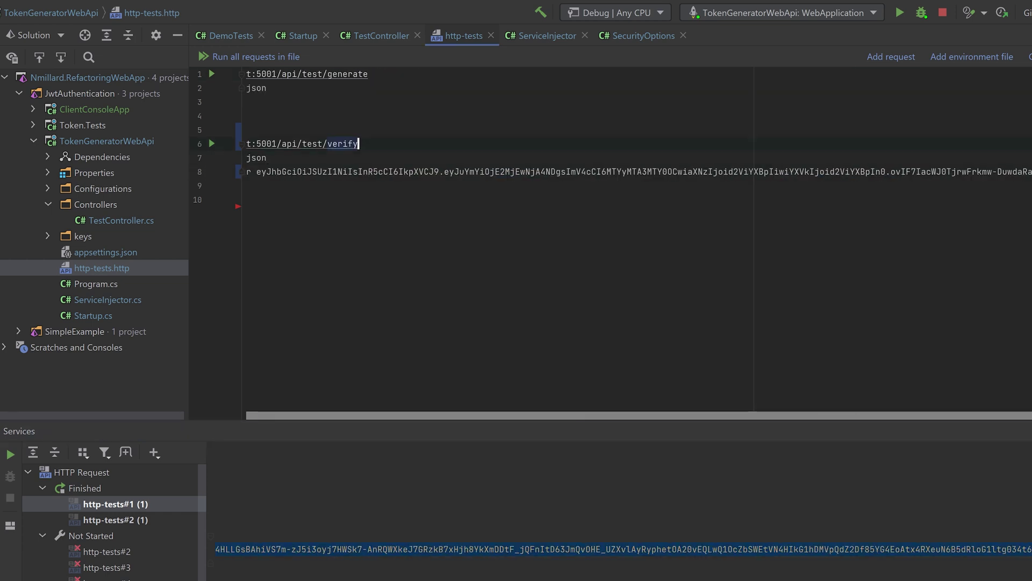
Send the api/test/verify request, confirm 200 OK, and stop the running app.
key("alt+Return")
key("Return")
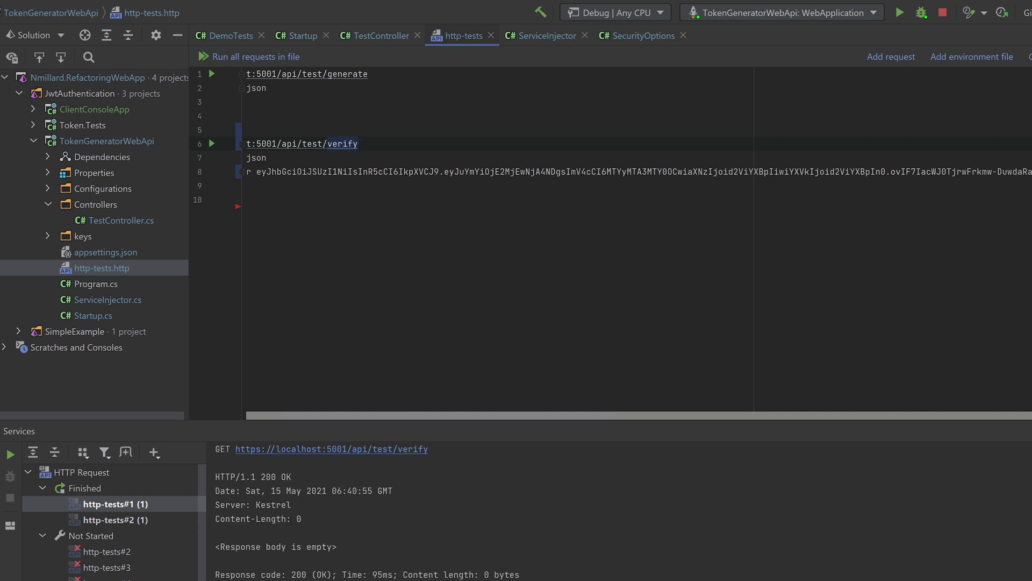
left_click(216, 533)
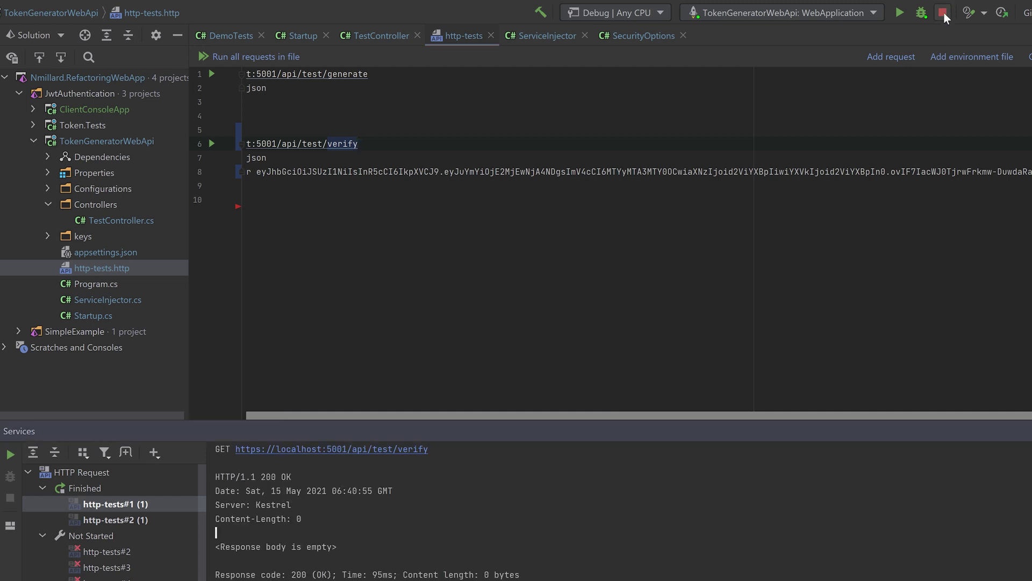
key("ctrl+F2")
left_click(308, 35)
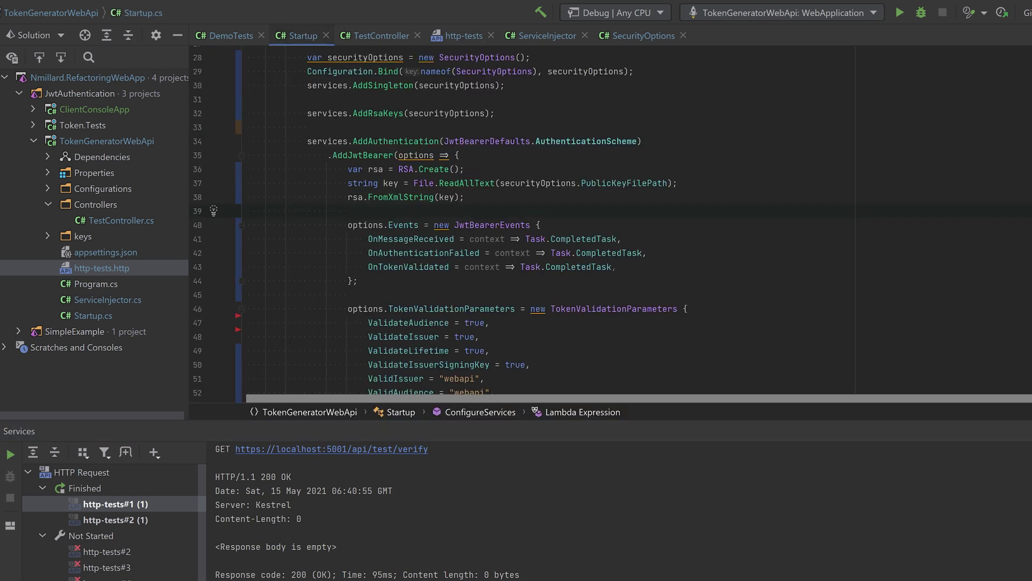
Hide the Services window and delete the JwtBearerEvents options.Events block from AddJwtBearer.
key("alt+8")
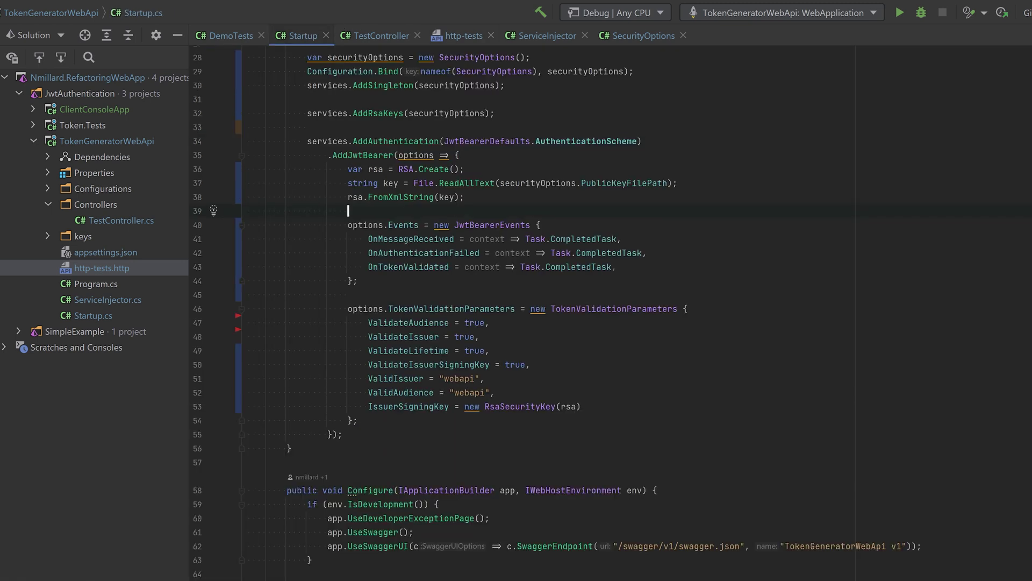
scroll(552, 314, "up", 1)
key("shift+Down")
key("shift+Down")
key("shift+Down")
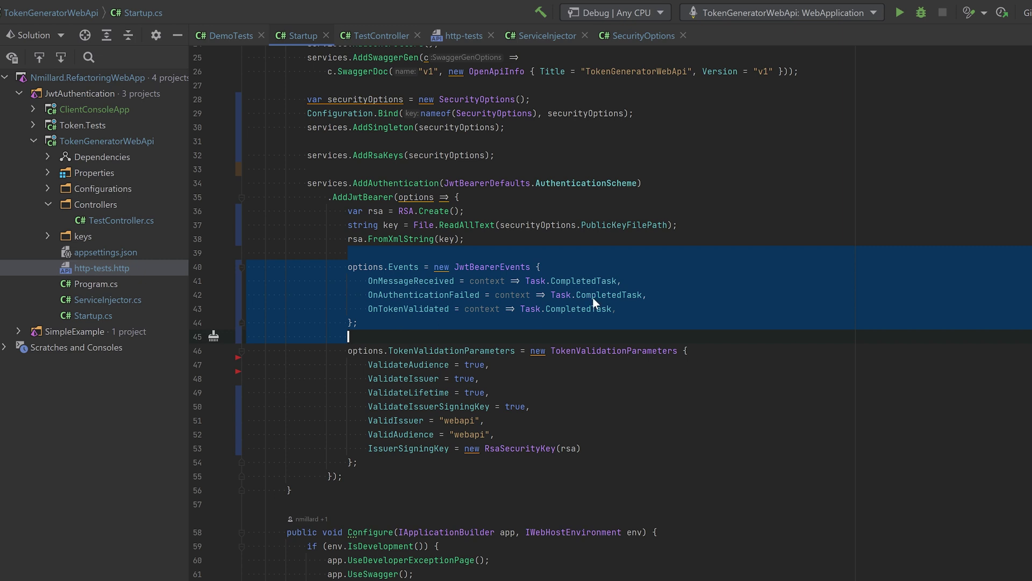
key("BackSpace")
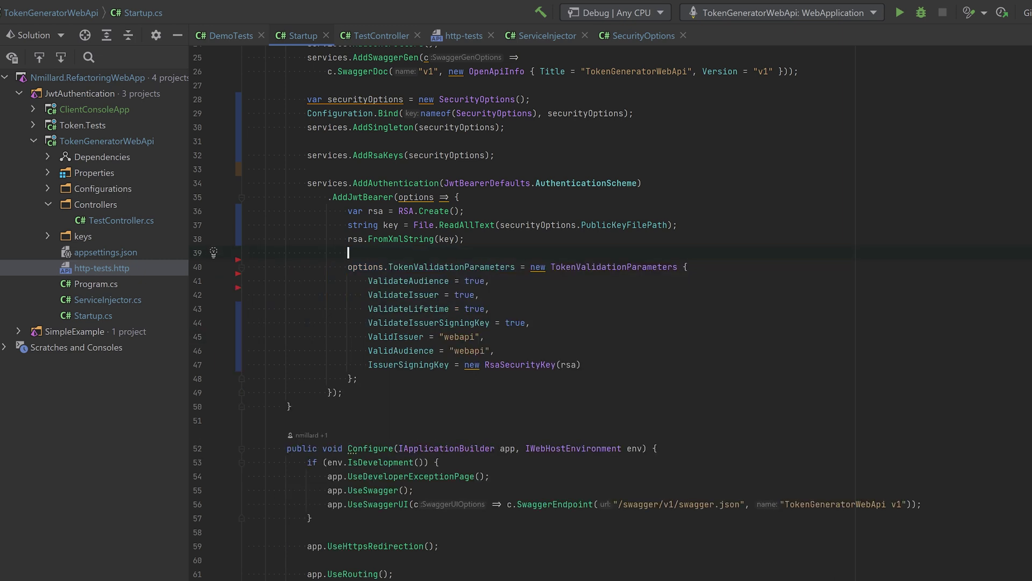
Paste a copy of the Generate method below the original in TestController.
left_click(388, 39)
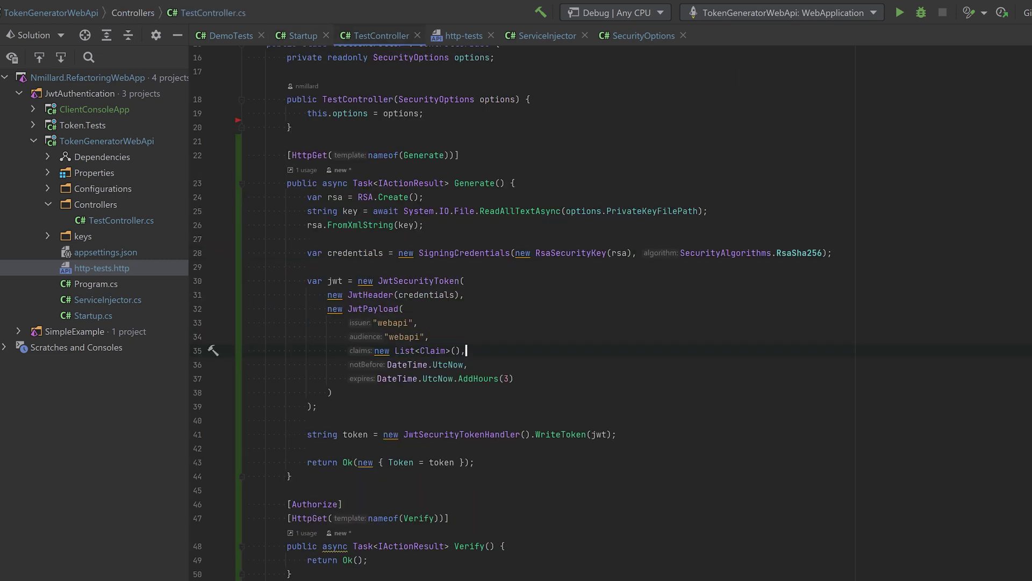
key("Up")
key("Up")
key("Up")
scroll(510, 318, "down", 1)
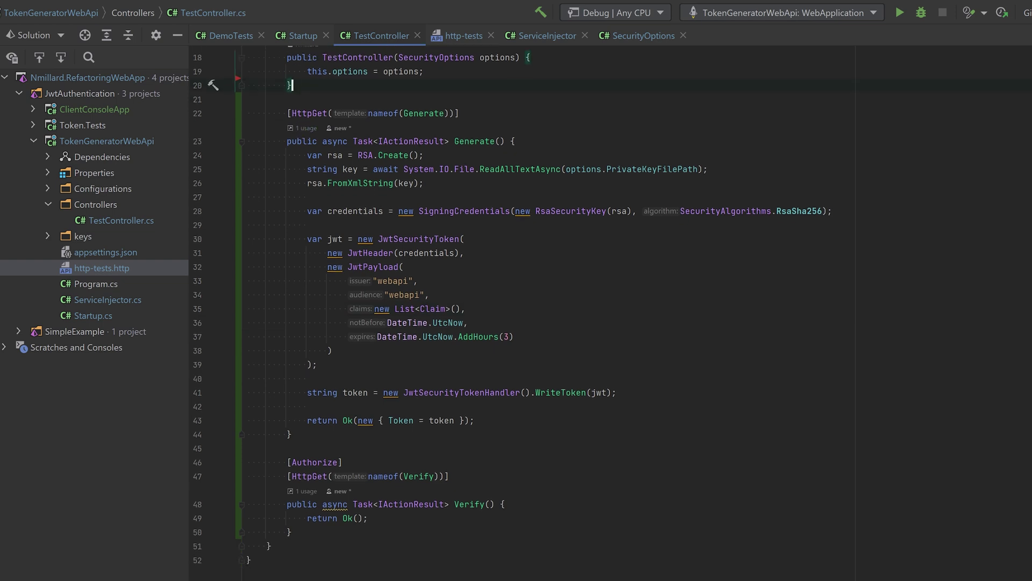
key("Down")
key("Down")
key("Down")
key("ctrl+w")
key("ctrl+w")
key("ctrl+w")
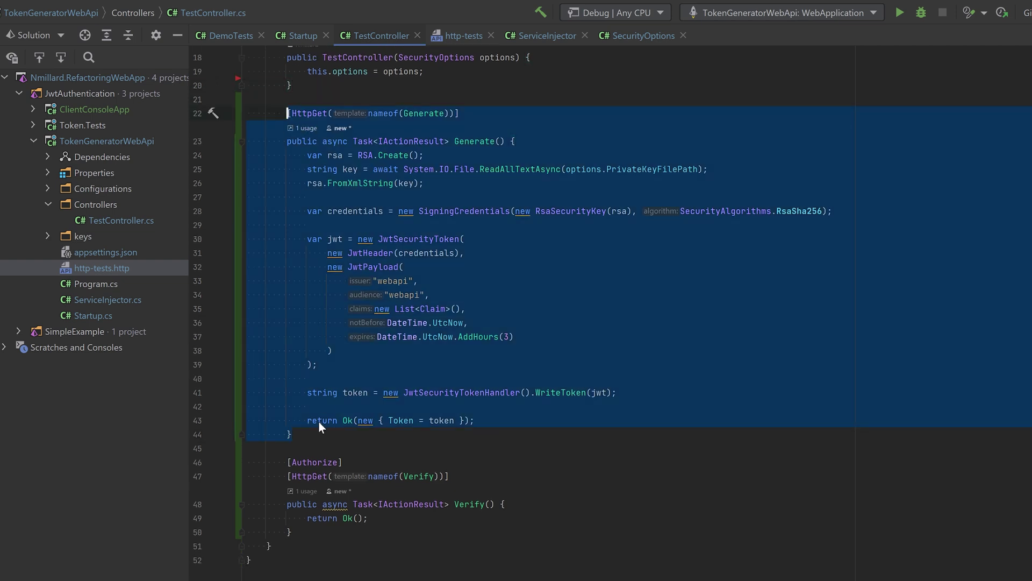
key("Right")
key("Return")
key("Return")
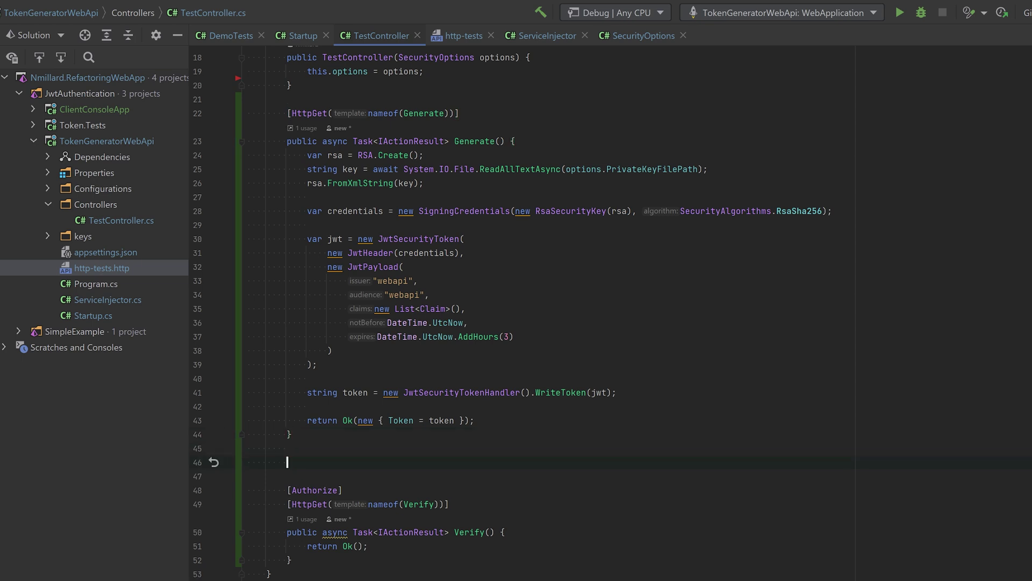
type("[HttpGet(nameof(Generate))]         public async Task<IActionResult> Generate() {             var rsa = RSA.Create();             string key = await System.IO.File.ReadAllTextAsync(options.PrivateKeyFilePath);             rsa.FromXmlString(key);              var credentials = new SigningCredentials(new RsaSecurityKey(rsa), SecurityAlgorithms.RsaSha256);              var jwt = new JwtSecurityToken(                 new JwtHeader(credentials),                 new JwtPayload(                     \"webapi\",                     \"webapi\",                     new List<Claim>(),                     DateTime.UtcNow,                     DateTime.UtcNow.AddHours(3)                 )             );              string token = new JwtSecurityTokenHandler().WriteToken(jwt);              return Ok(new { Token = token });         }")
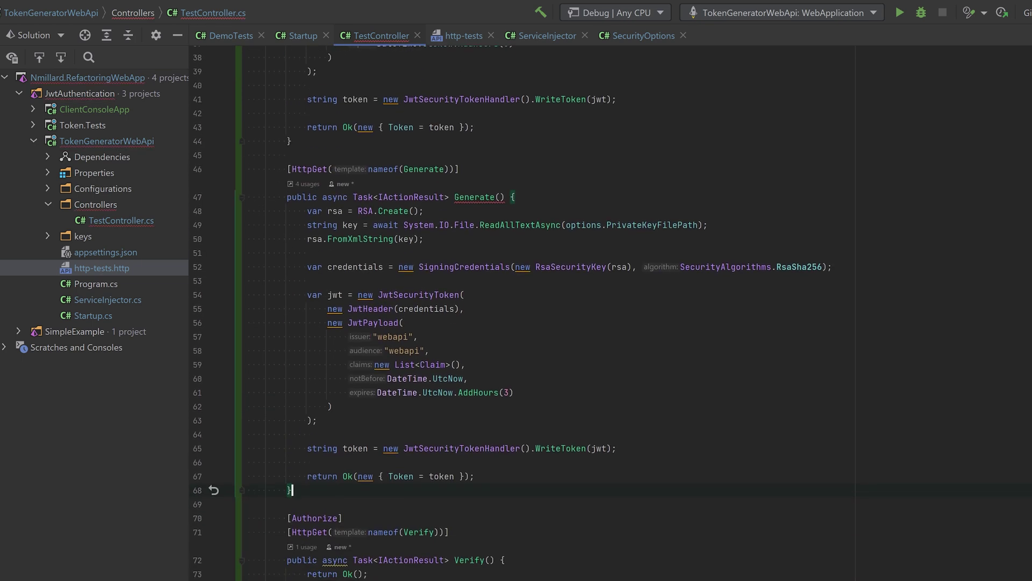
Rename the copy GenerateSymmetric and replace the RSA key loading with SymmetricSecurityKey(key).
key("alt+Up")
type("Sym")
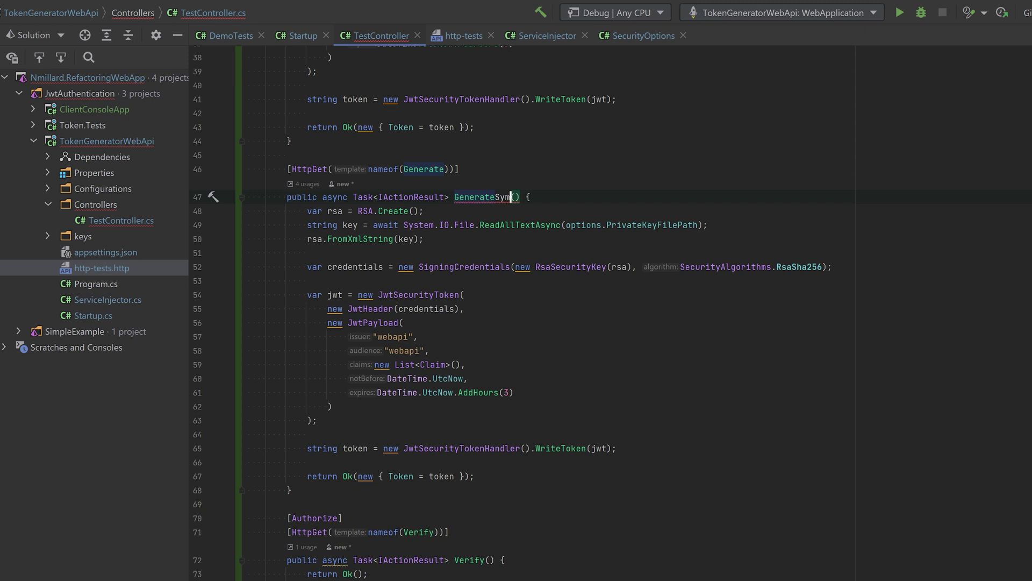
type("metric")
key("Return")
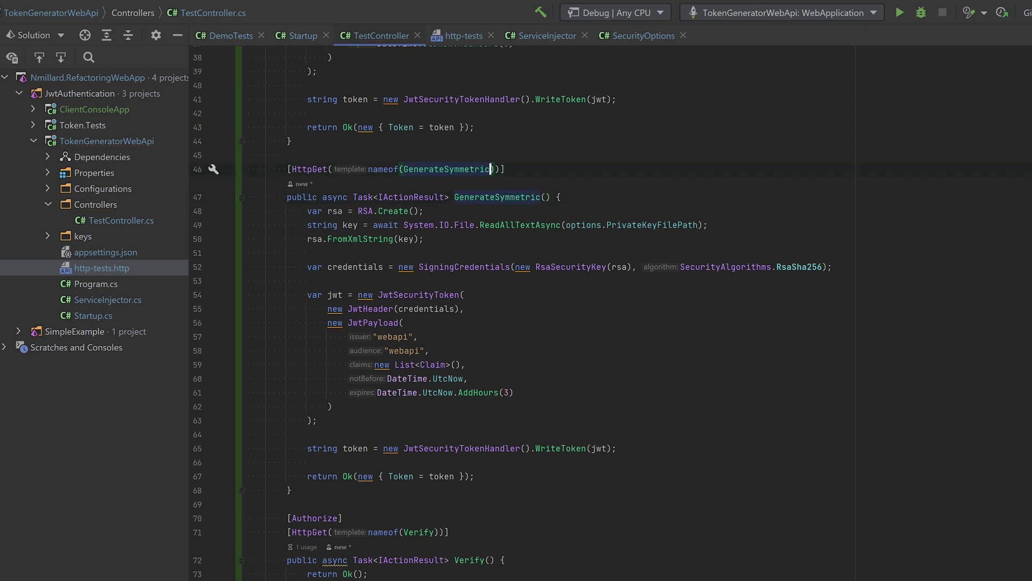
scroll(510, 317, "down", 1)
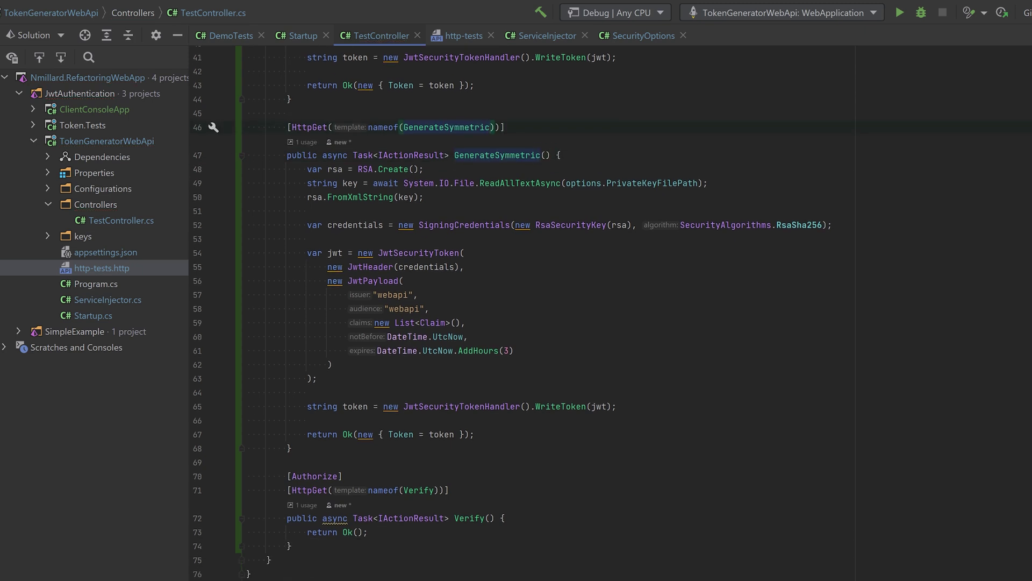
key("Down")
key("Down")
key("ctrl+y")
key("ctrl+y")
key("ctrl+y")
key("ctrl+y")
key("ctrl+BackSpace")
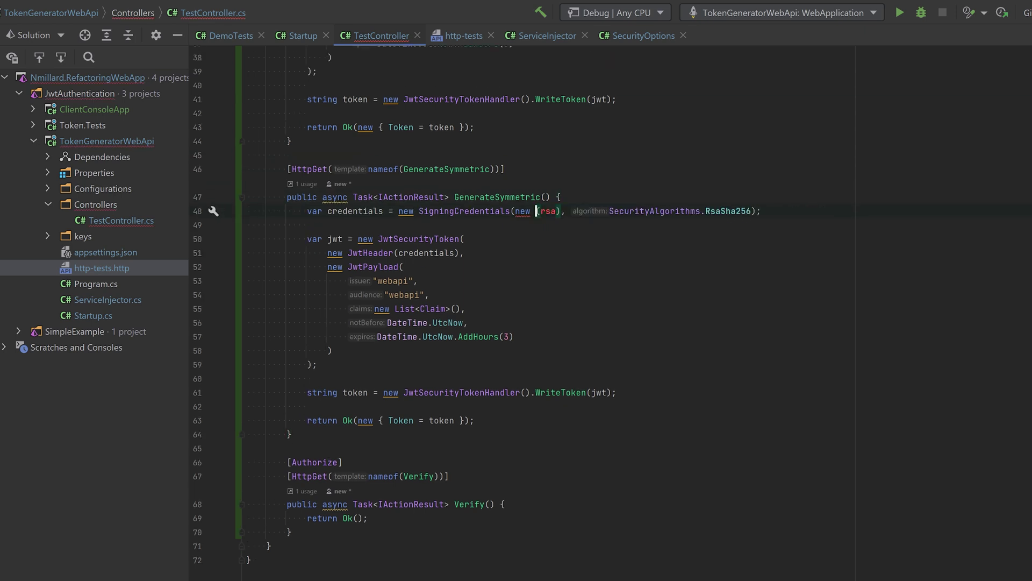
type("Sym")
key("Return")
key("Right")
key("Right")
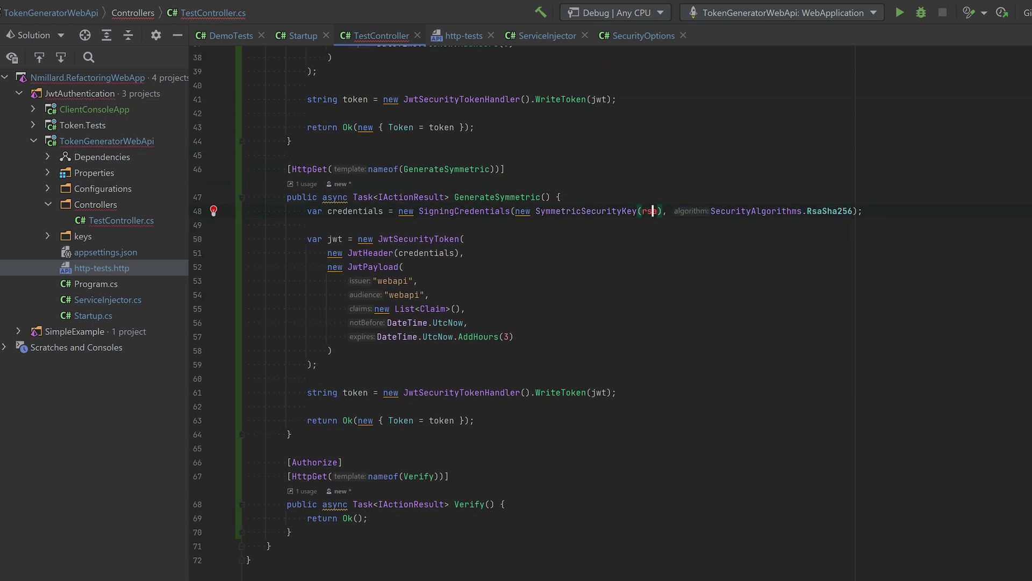
key("Right")
key("ctrl+BackSpace")
type("key")
Add a string key line and change the signing algorithm to SecurityAlgorithms.HmacSha256.
key("ctrl+alt+Return")
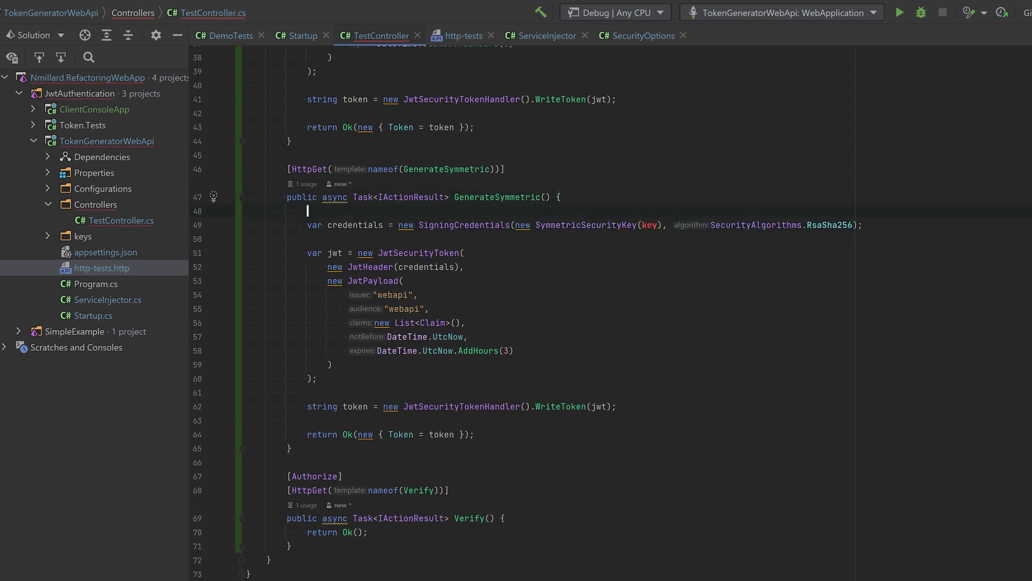
type("string key )= \"\";")
key("Down")
key("End")
key("Left")
key("Left")
key("ctrl+shift+Left")
key("BackSpace")
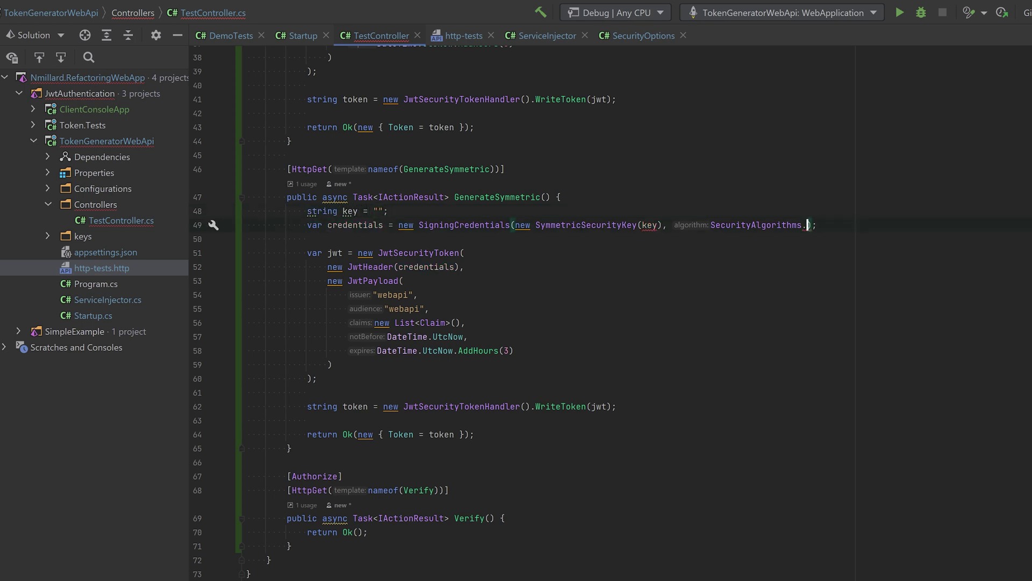
type("Hm")
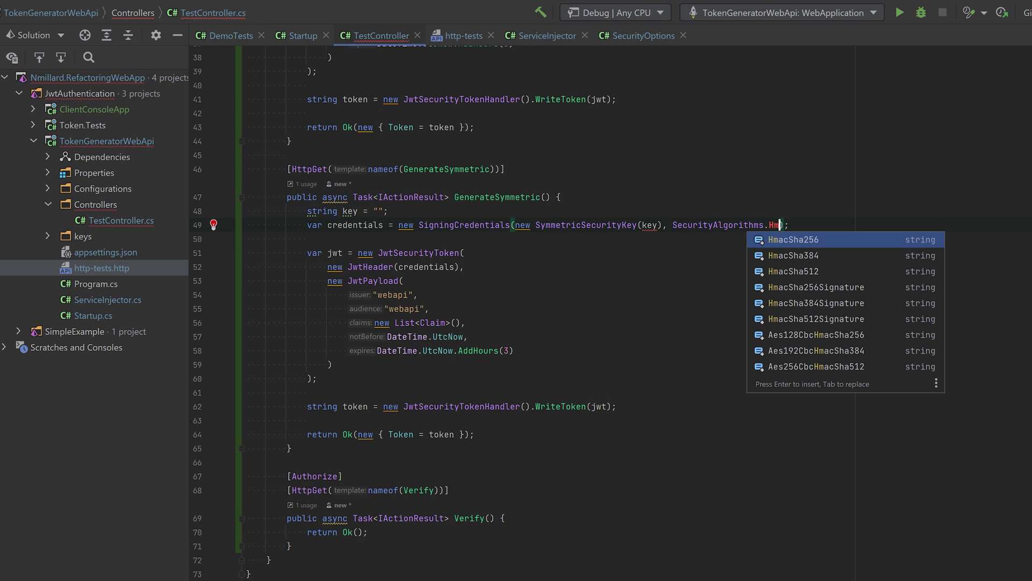
key("Return")
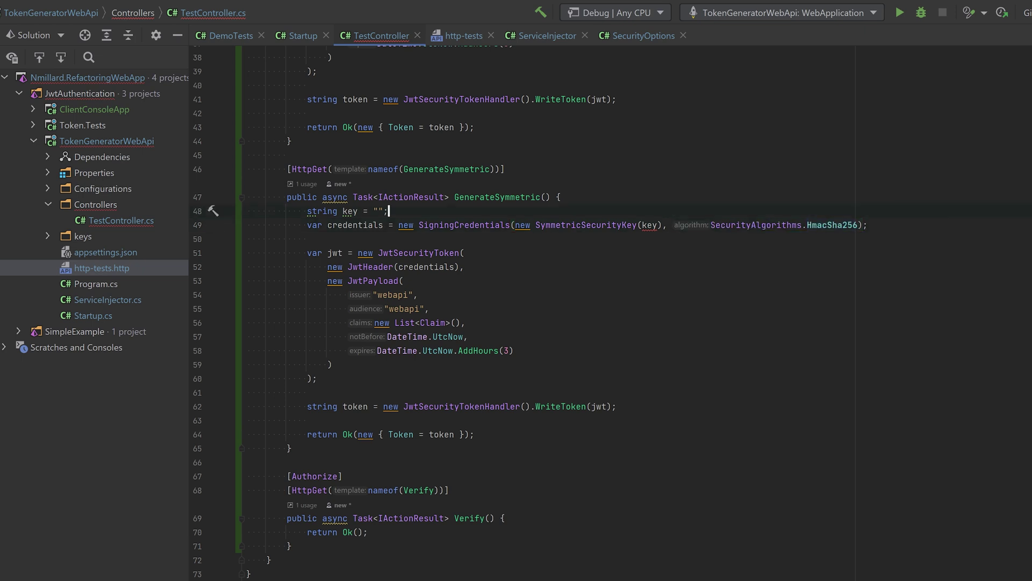
key("ctrl+alt+Left")
key("ctrl+alt+Left")
Add a public string SymmetricKey property to SecurityOptions with the prop template.
key("Down")
key("Down")
key("End")
key("Return")
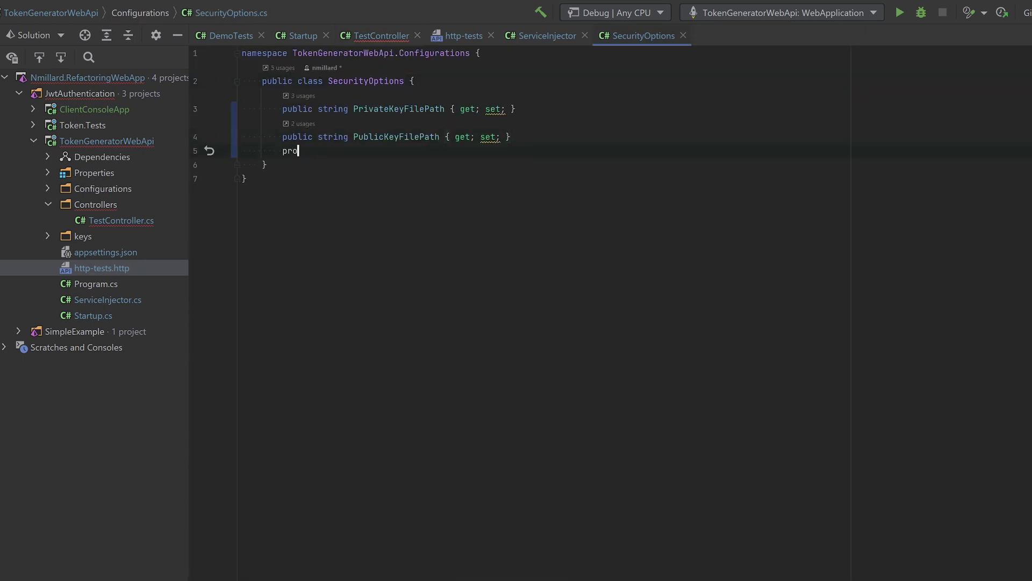
type("prop")
key("Tab")
key("Tab")
type("S")
key("Return")
type("Sym")
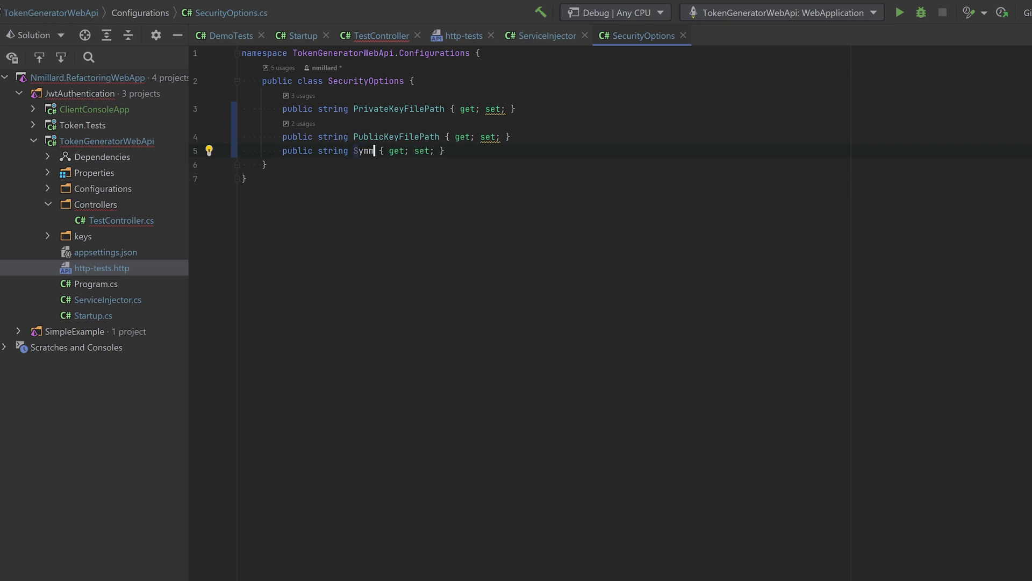
type("metricKey")
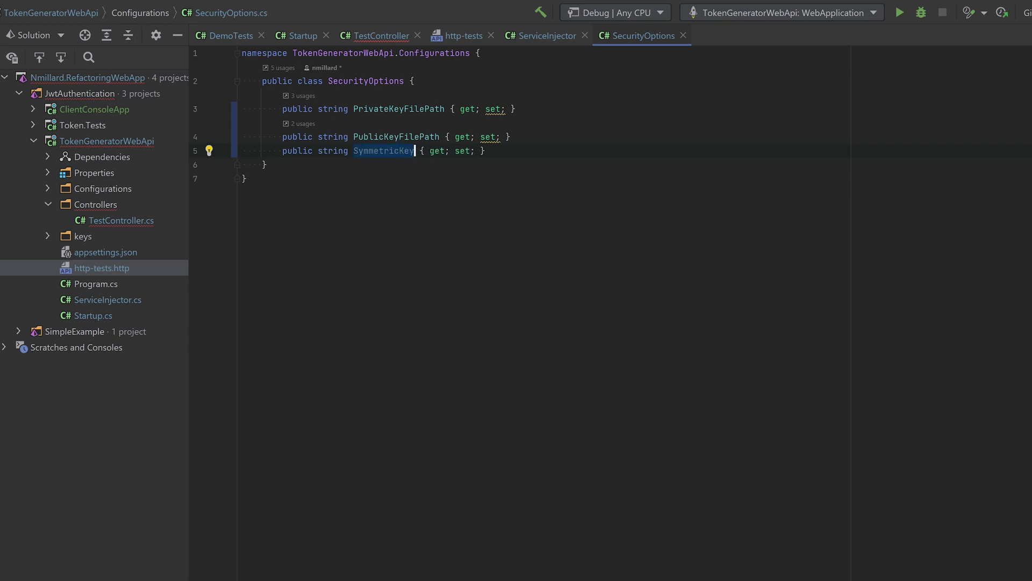
key("alt+1")
key("Up")
key("Return")
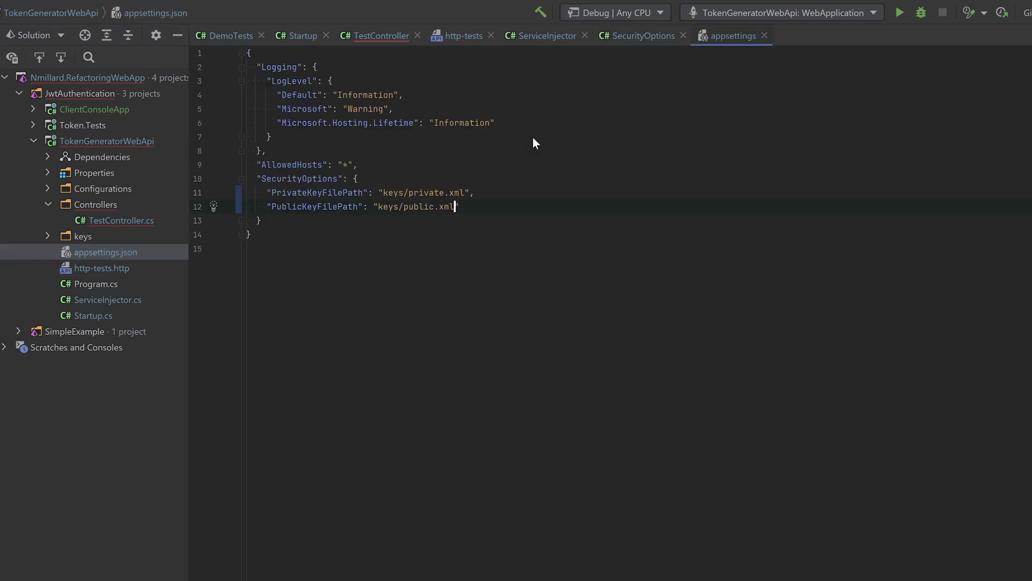
key("End")
type(",")
key("Return")
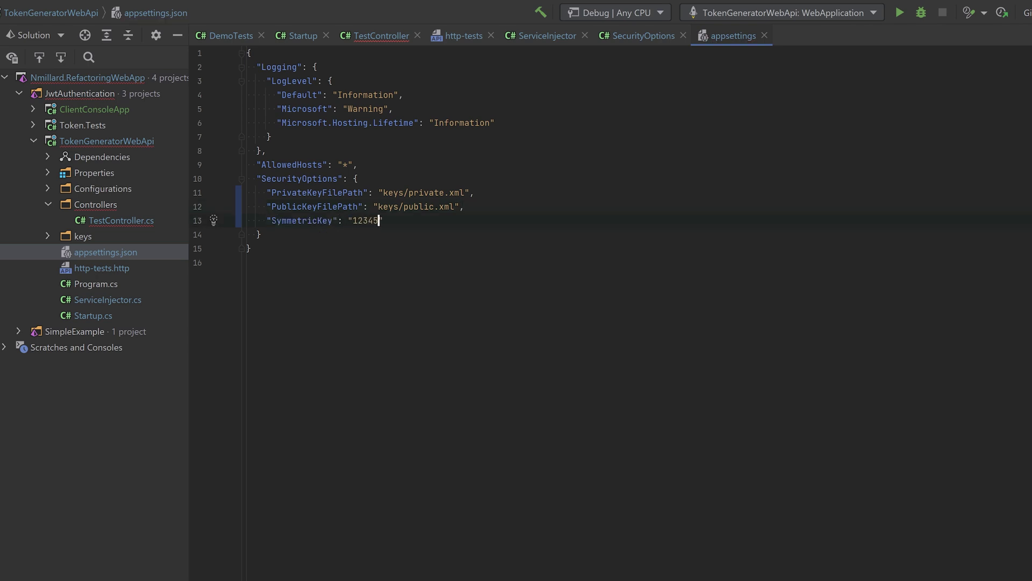
key("ctrl+shift+BackSpace")
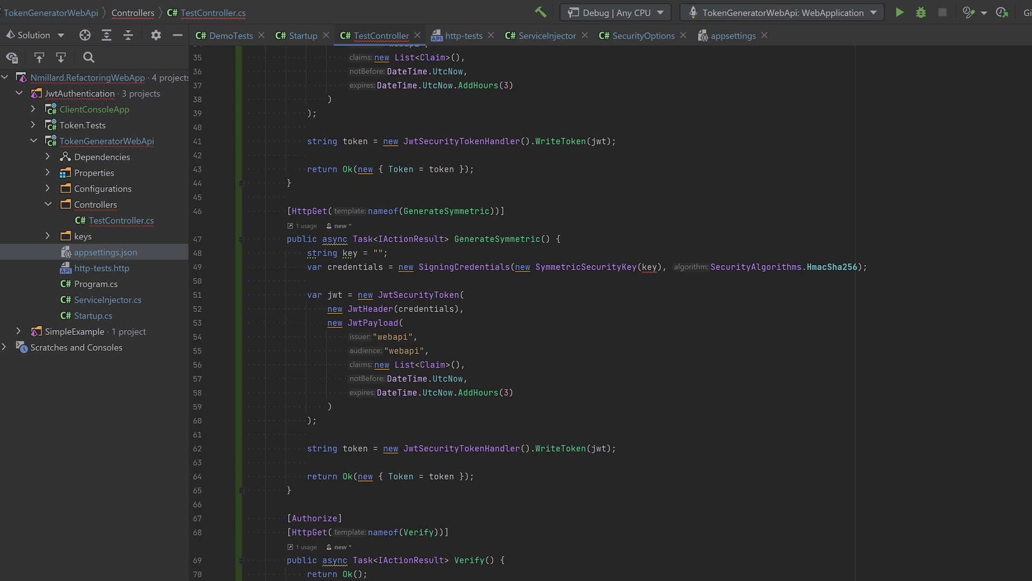
Set key to options.SymmetricKey and pass Encoding.UTF8.GetBytes(key) to SymmetricSecurityKey.
key("BackSpace")
type("o")
type("ptions.SymmetricKey;")
key("Down")
key("ctrl+Right")
key("ctrl+Right")
key("ctrl+Right")
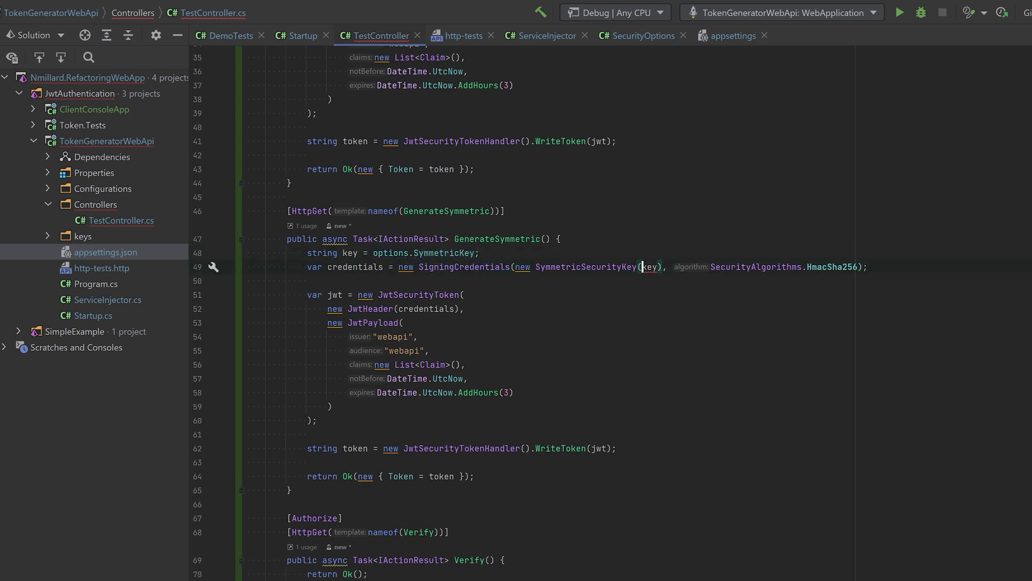
key("ctrl+Right")
type("Encoding.UTF8.GetBytes()")
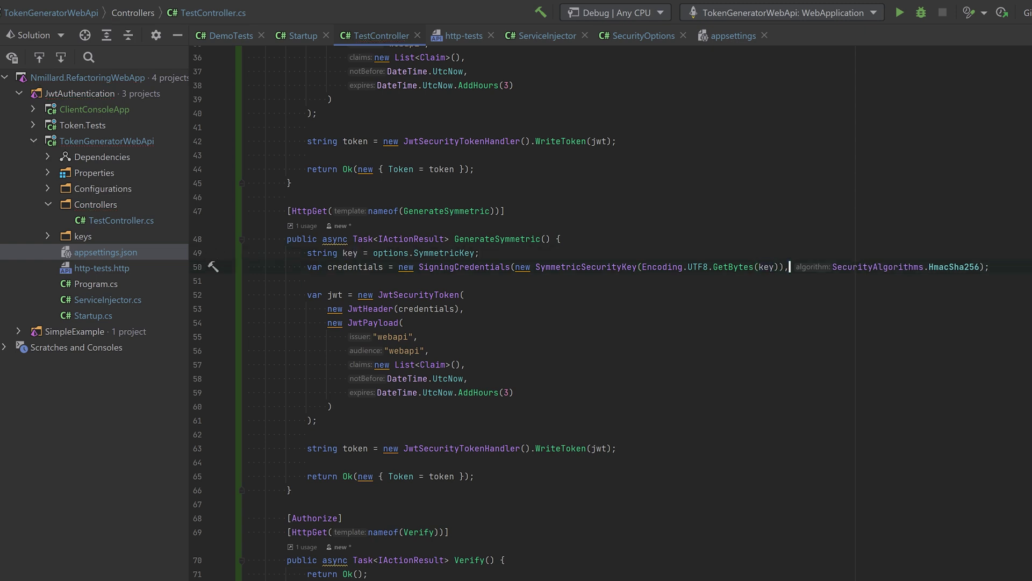
Reformat the SigningCredentials call, then build and launch the web API in the debugger.
left_click(515, 267)
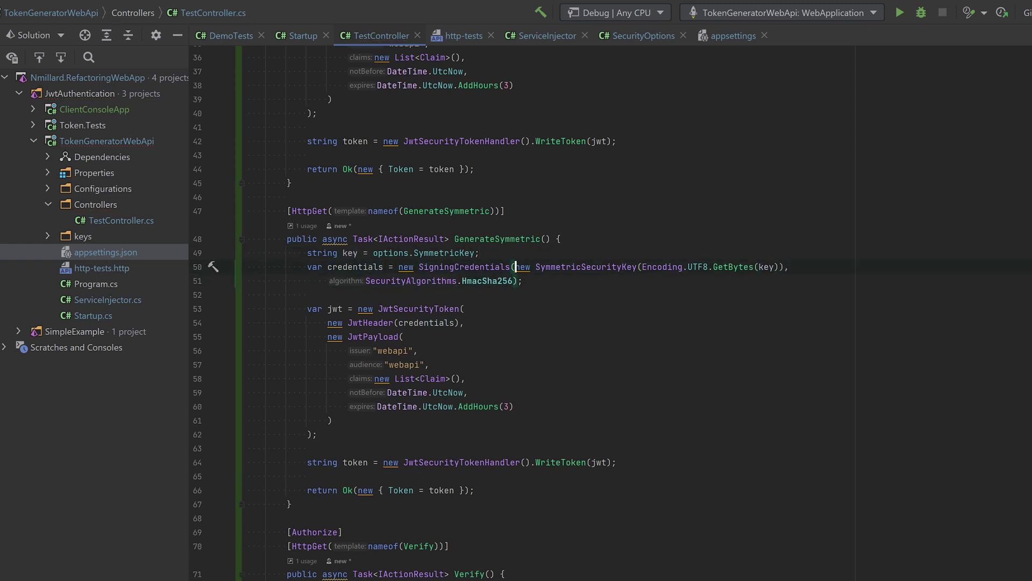
key("Return")
key("ctrl+alt+l")
key("Down")
key("Down")
key("Down")
key("Down")
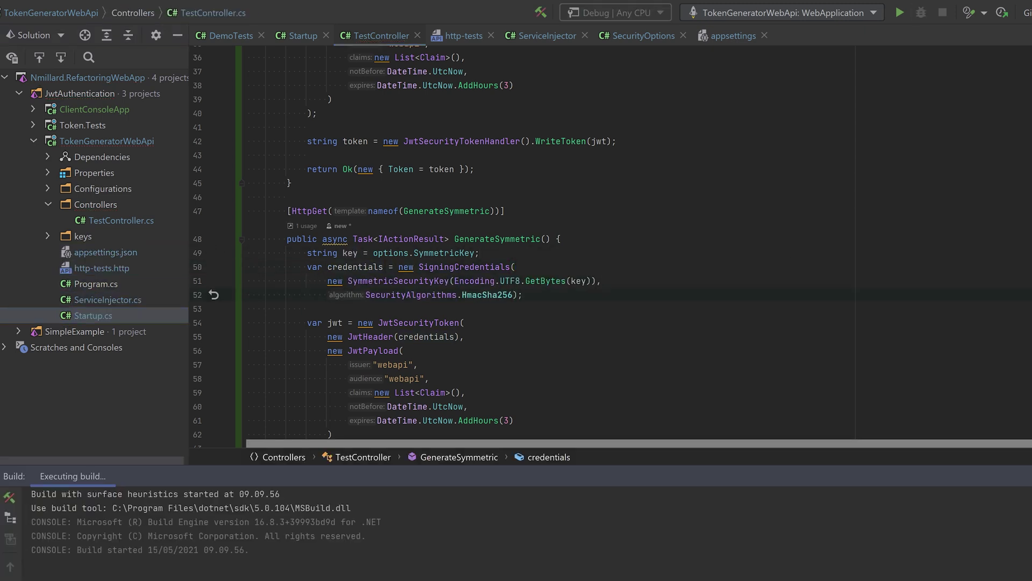
key("ctrl+shift+b")
Duplicate the generate request at the end of http-tests.http as generatesymmetric.
left_click(464, 36)
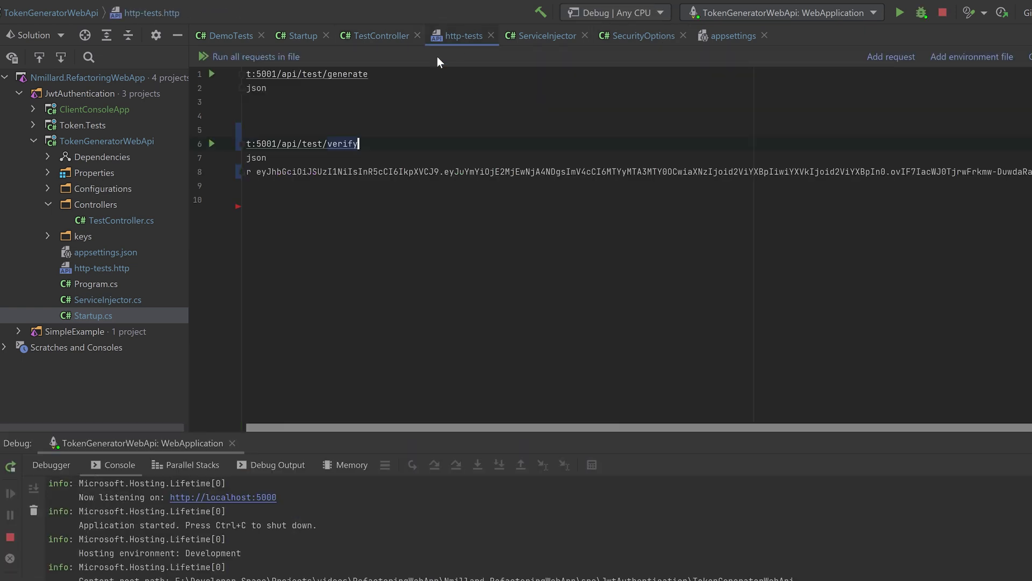
key("ctrl+Home")
key("shift+Down")
key("shift+Down")
key("shift+Down")
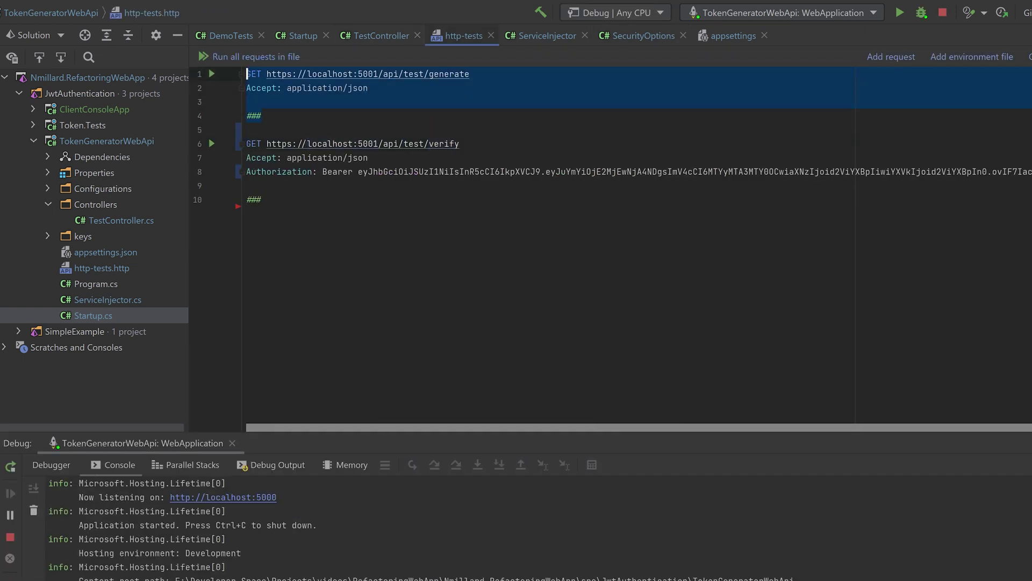
key("ctrl+c")
key("ctrl+End")
key("ctrl+v")
type("symmetric")
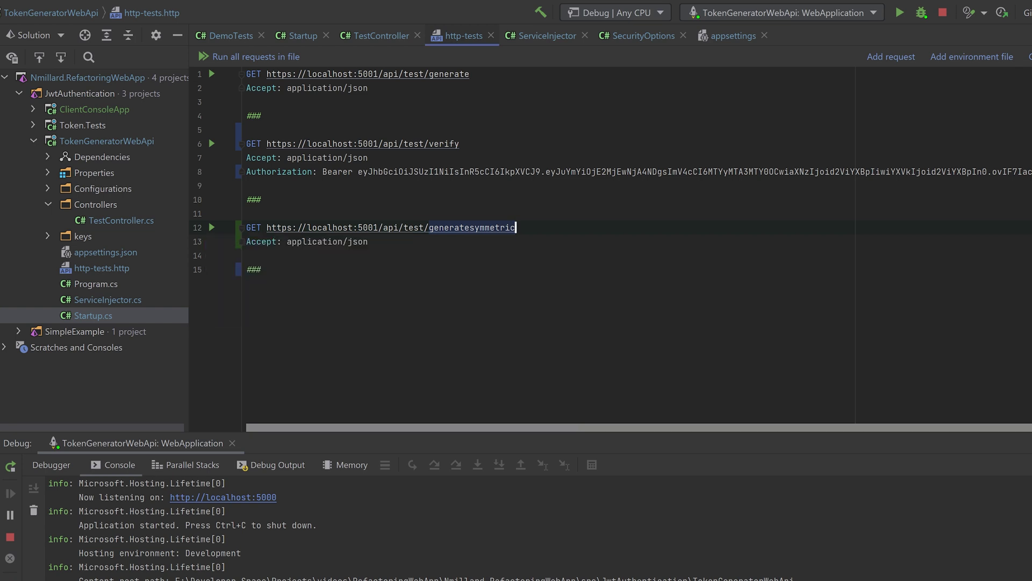
Send the generatesymmetric request, select the returned token, and stop the web API.
key("ctrl+Return")
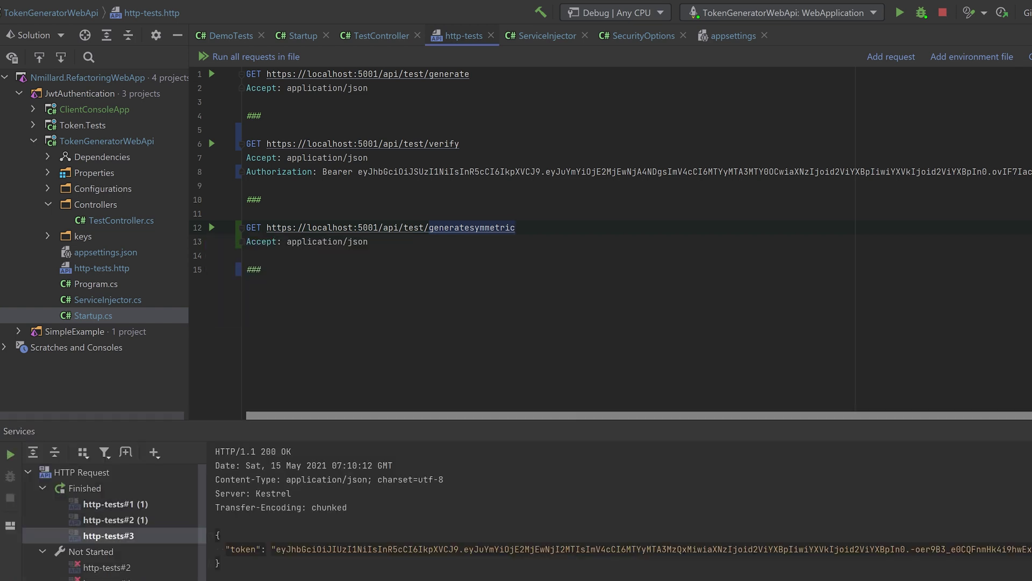
left_click_drag(273, 550, 352, 549)
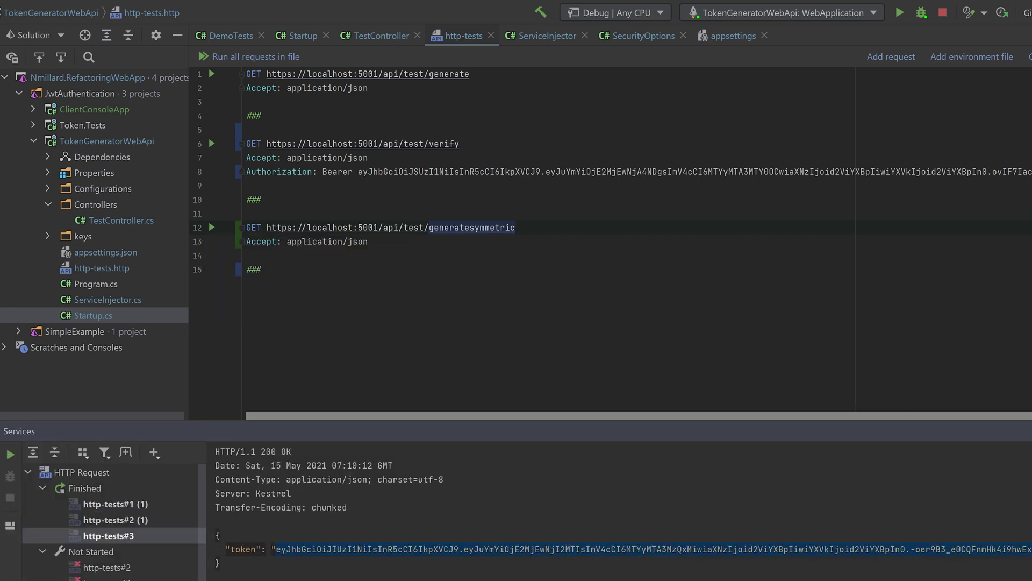
left_click(506, 549)
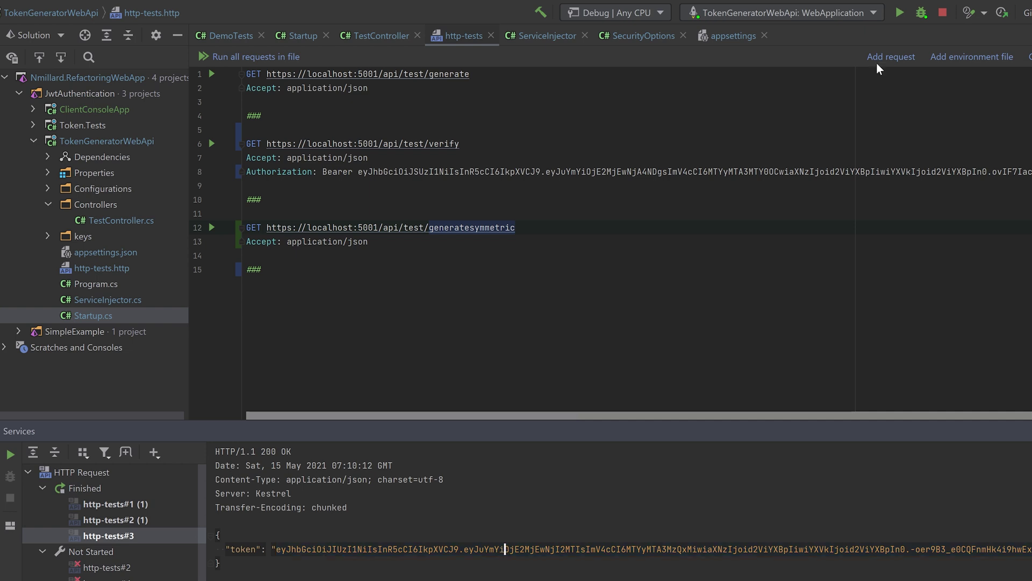
left_click(942, 13)
Paste a reformatted copy of the AddJwtBearer block below the original in Startup.cs.
double_click(75, 311)
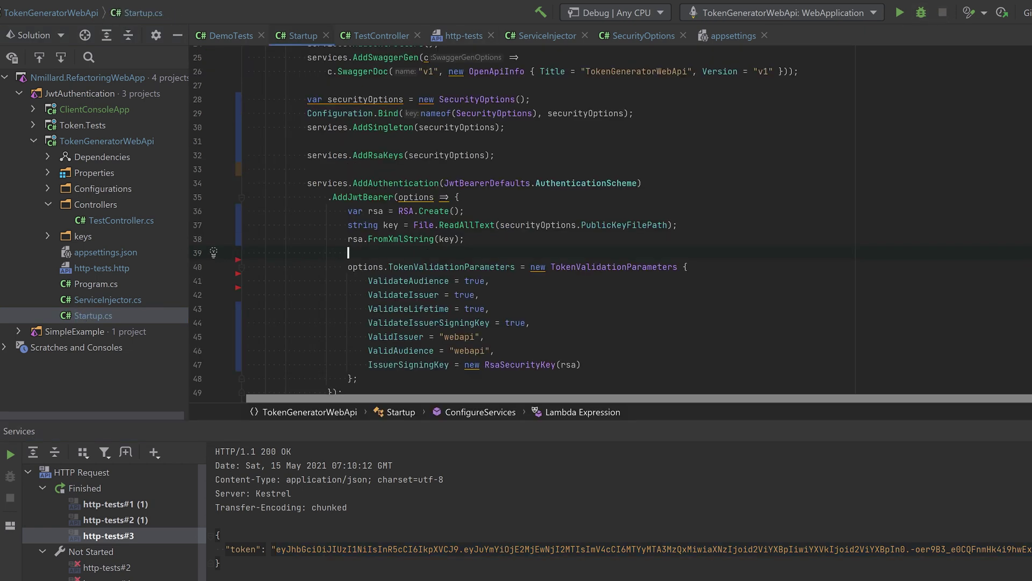
scroll(489, 223, "down", 2)
left_click(328, 113)
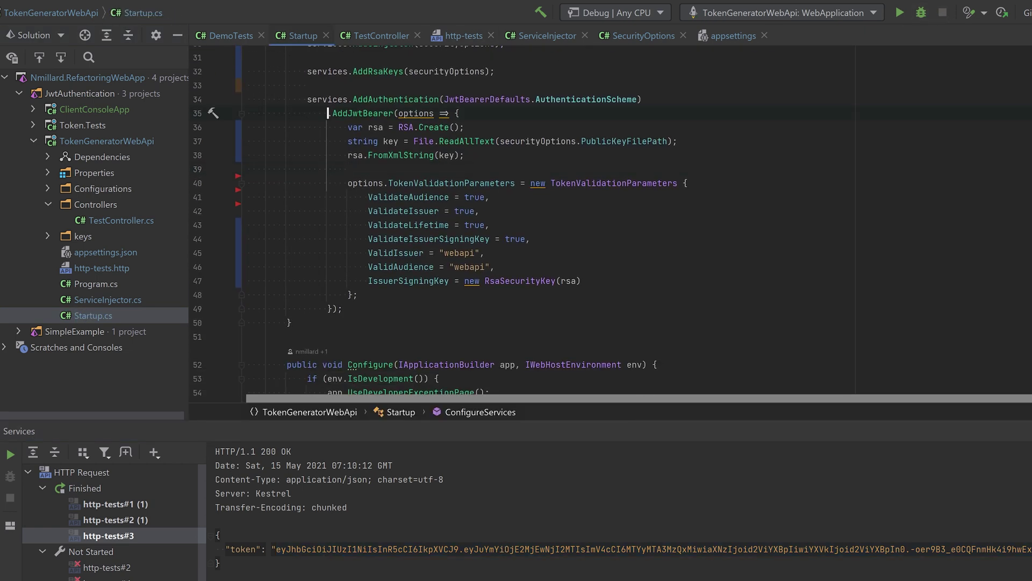
left_click(343, 309, "shift")
left_click(343, 308)
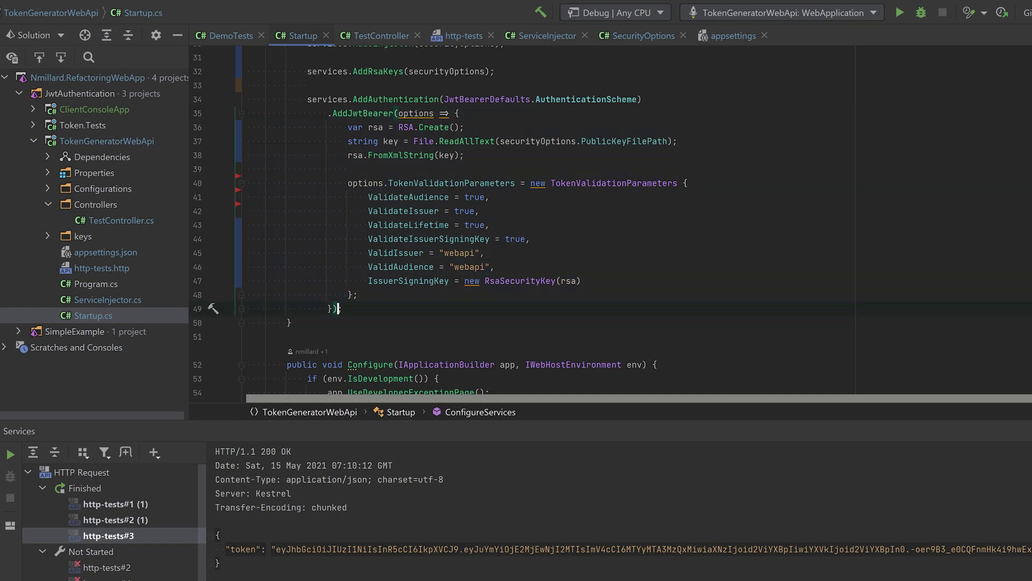
key("ctrl+v")
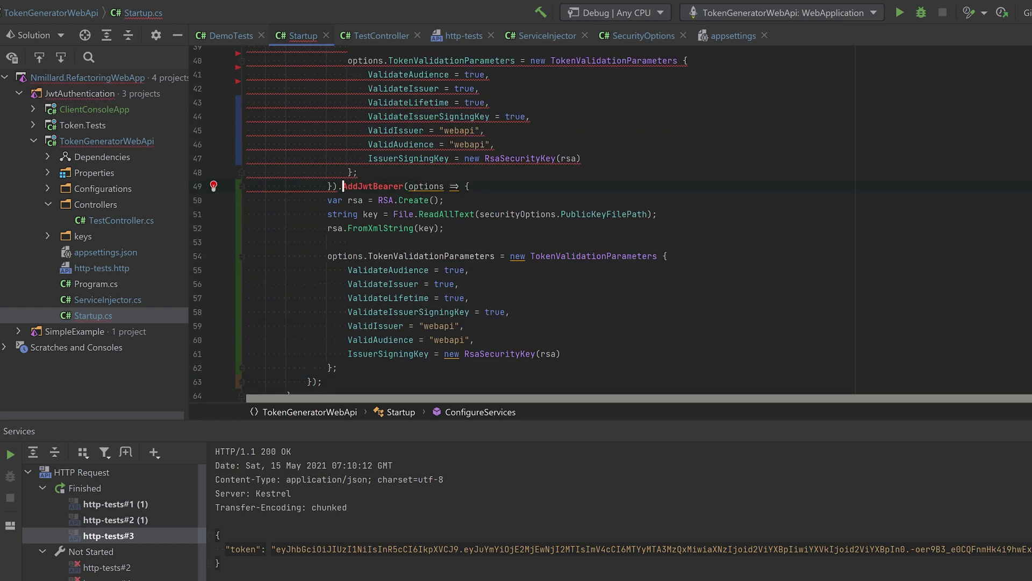
key("Return")
scroll(452, 226, "down", 1)
left_click_drag(328, 158, 342, 354)
left_click(371, 284)
key("ctrl+alt+l")
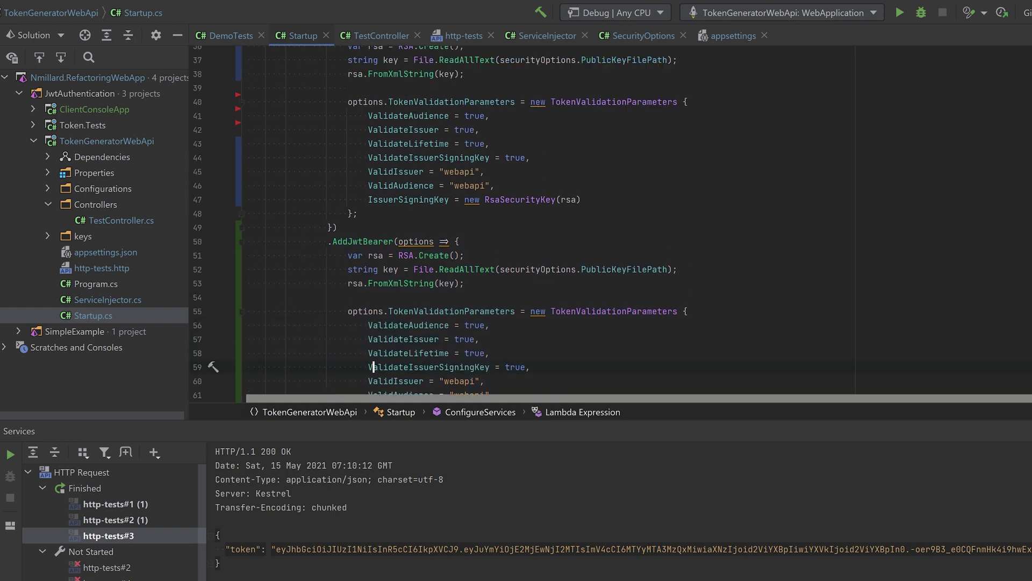
key("alt+8")
Drop the copy's RSA lines; set IssuerSigningKey to SymmetricSecurityKey(Encoding.UTF8.GetBytes(securityOptions.SymmetricKey)).
key("shift+Down")
key("shift+Down")
key("shift+Down")
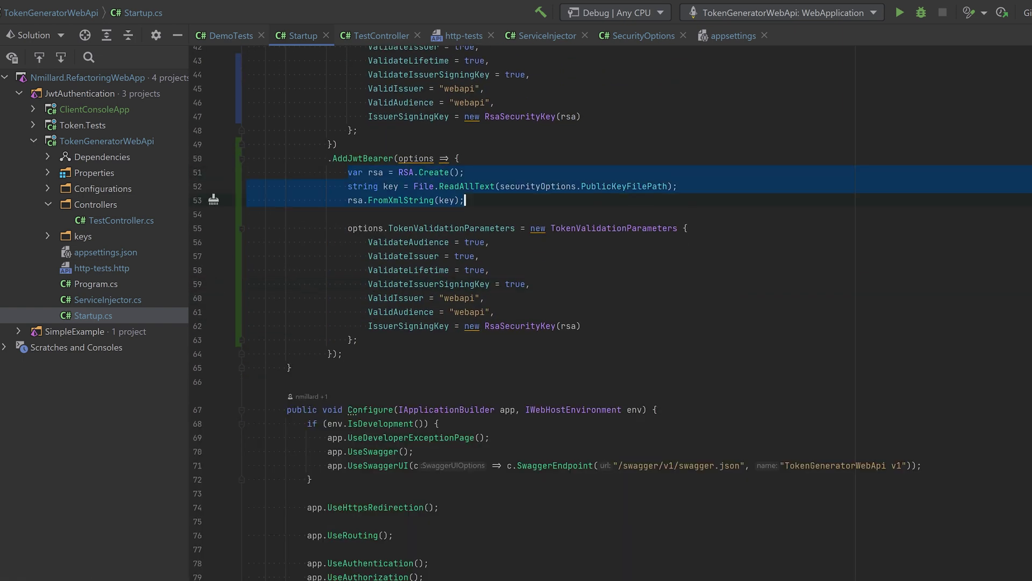
key("Delete")
key("Delete")
key("Down")
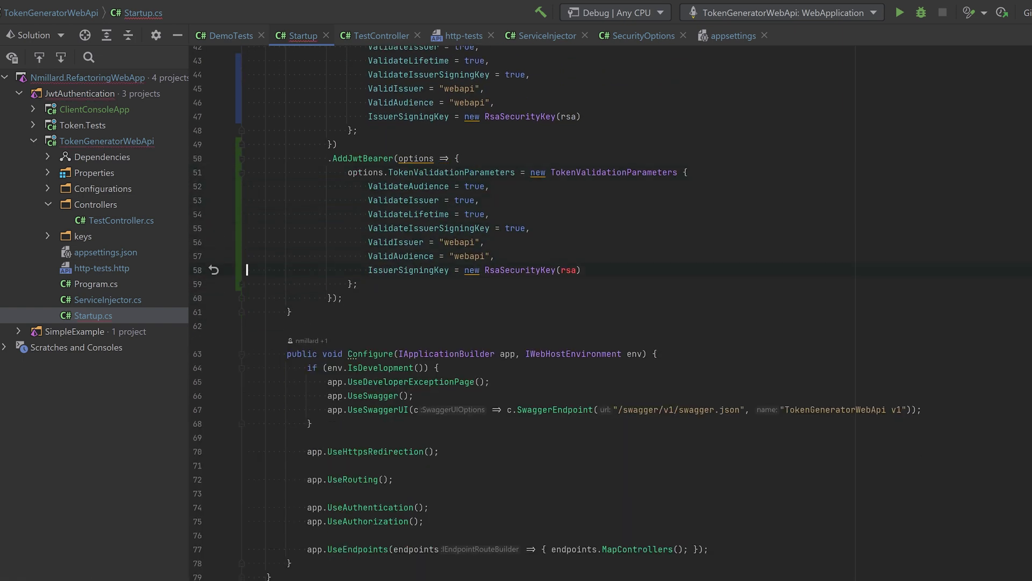
key("End")
key("ctrl+BackSpace")
key("ctrl+BackSpace")
key("ctrl+BackSpace")
type("Sym")
key("Return")
type("securityOptions")
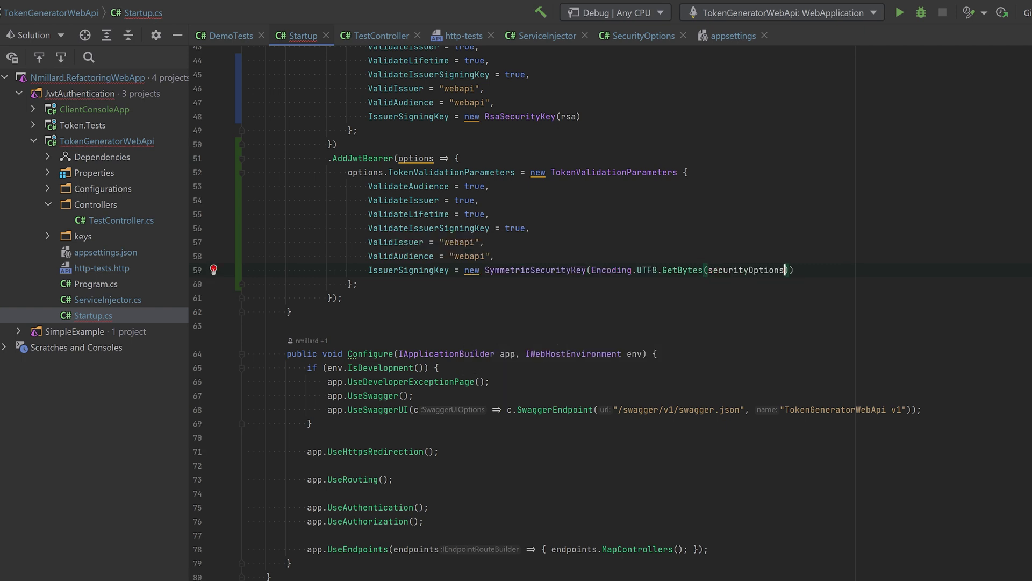
type(".SymmetricKey")
key("Up")
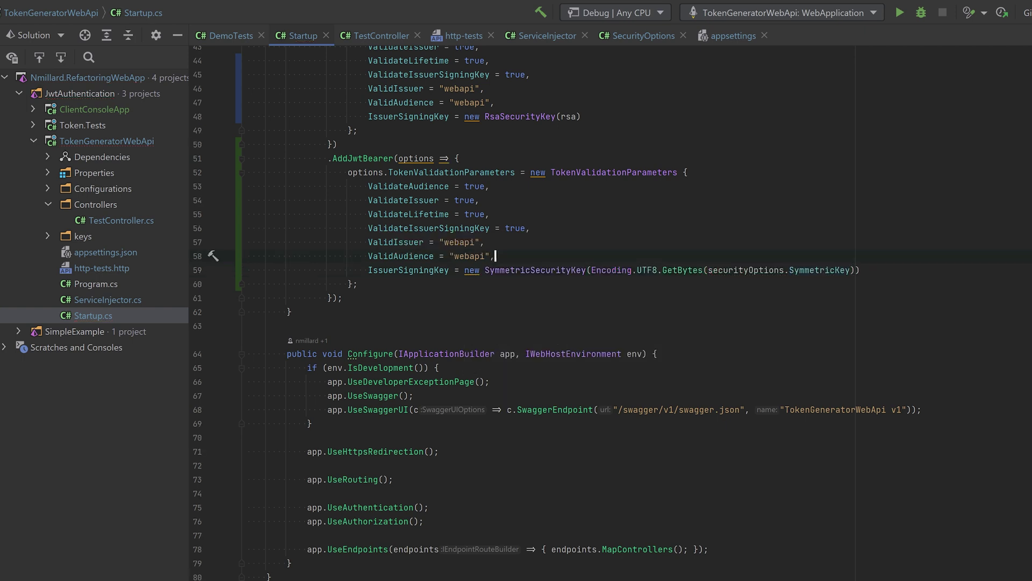
scroll(555, 307, "up", 1)
scroll(555, 306, "up", 1)
scroll(555, 307, "up", 1)
scroll(555, 307, "up", 1)
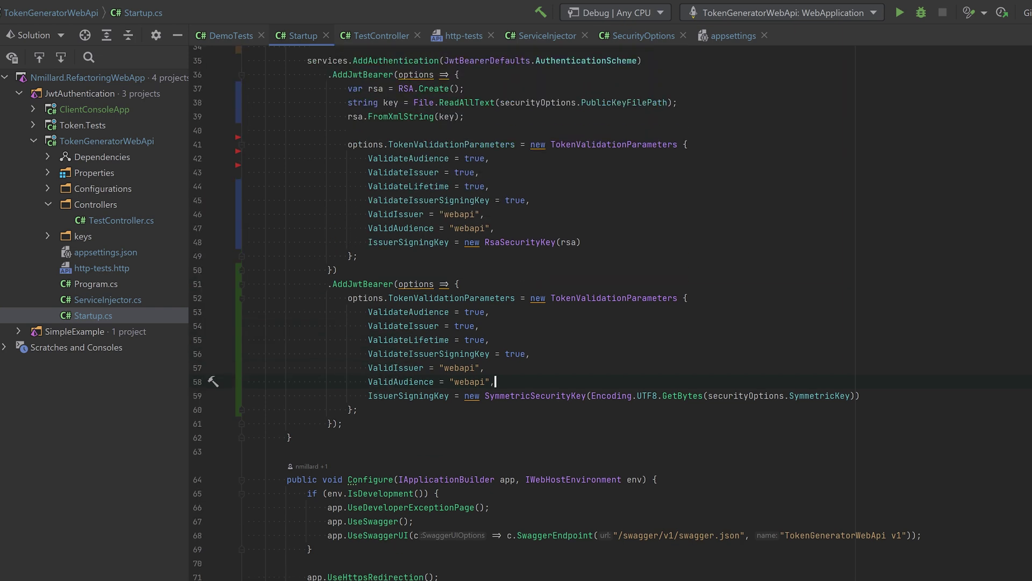
scroll(556, 307, "up", 1)
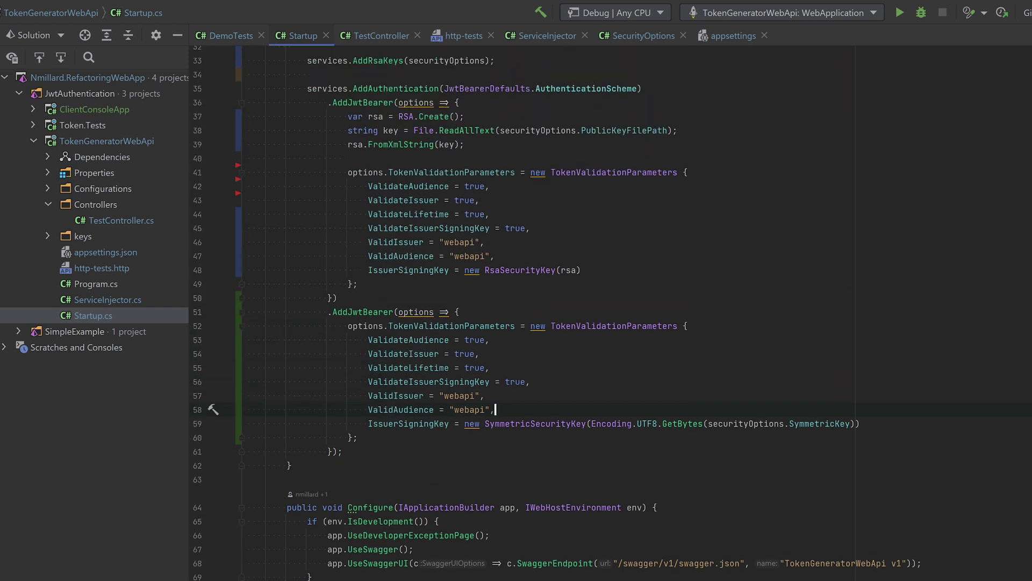
Paste a copy of the authorized Verify method below itself and rename it VerifySymmetric.
key("ctrl+Tab")
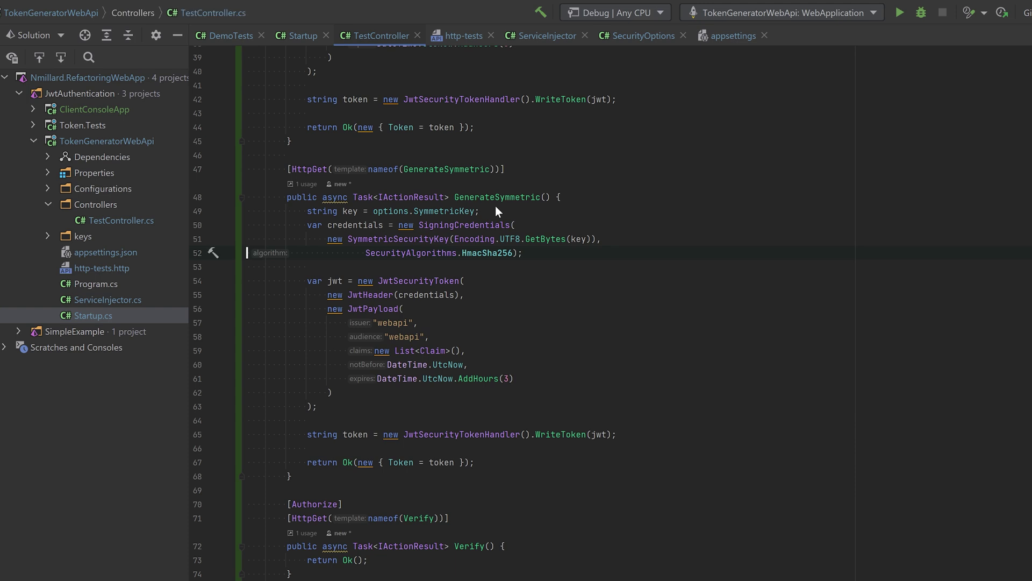
scroll(402, 296, "down", 2)
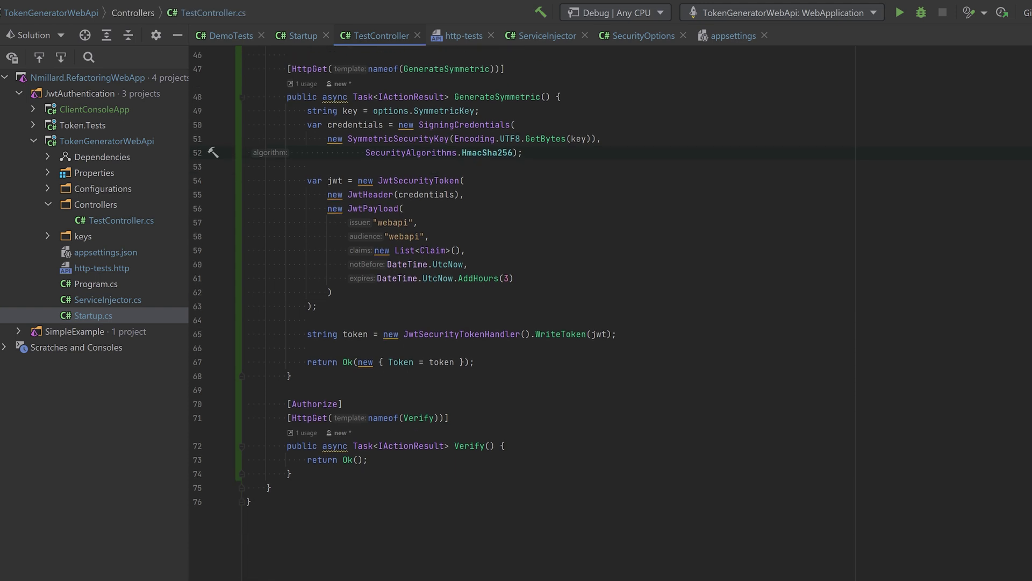
left_click(292, 473)
key("Return")
key("ctrl+v")
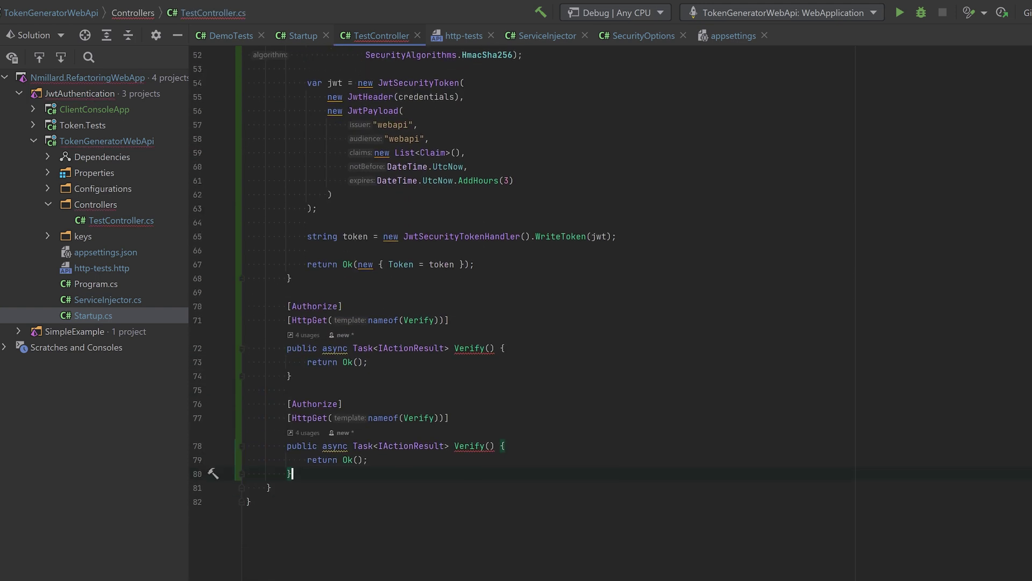
left_click(486, 446)
type("Symmetric")
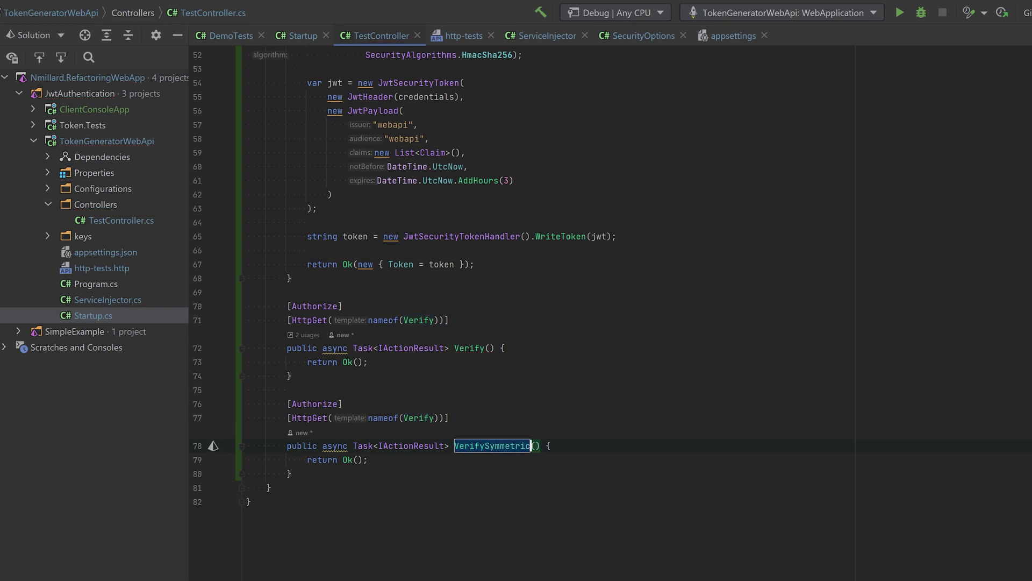
left_click(495, 417)
Launch under the debugger, inspect the 'Scheme already exists: Bearer' exception, then stop debugging.
left_click(920, 13)
left_click(472, 35)
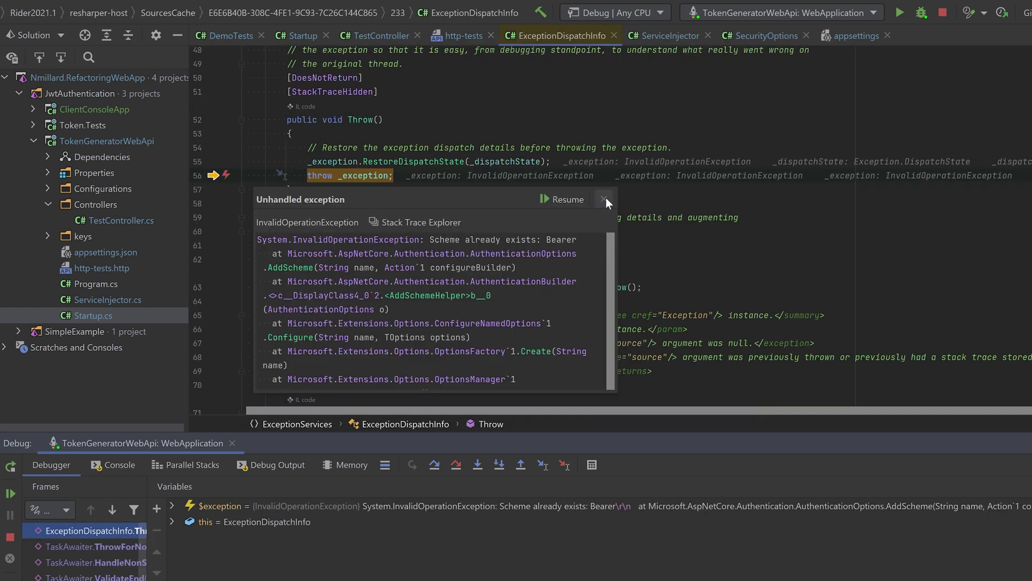
left_click_drag(429, 239, 575, 239)
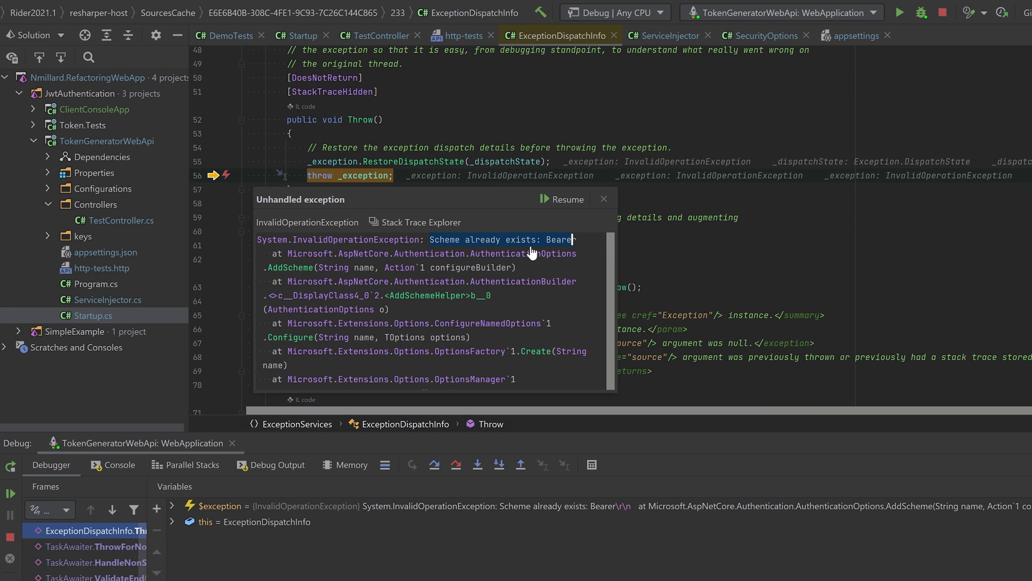
left_click(531, 161)
left_click(942, 13)
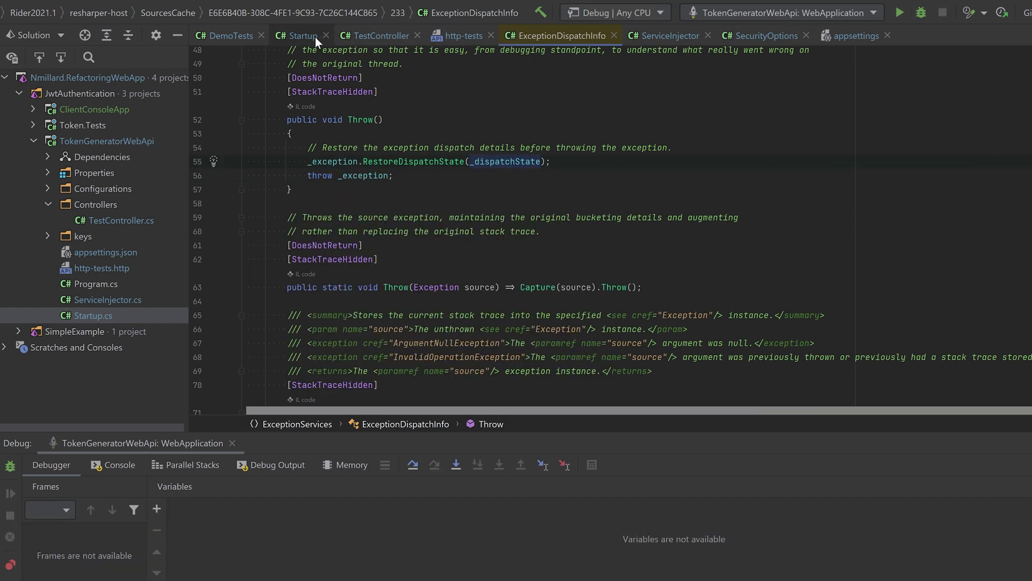
In Startup.cs, name the second AddJwtBearer registration "symm".
left_click(316, 37)
scroll(610, 226, "up", 1)
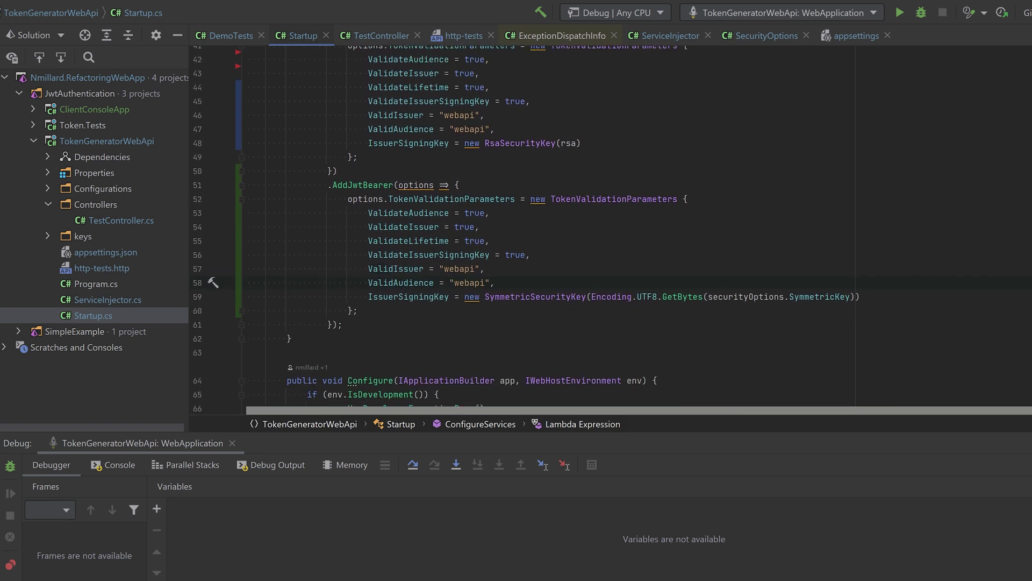
scroll(610, 226, "up", 1)
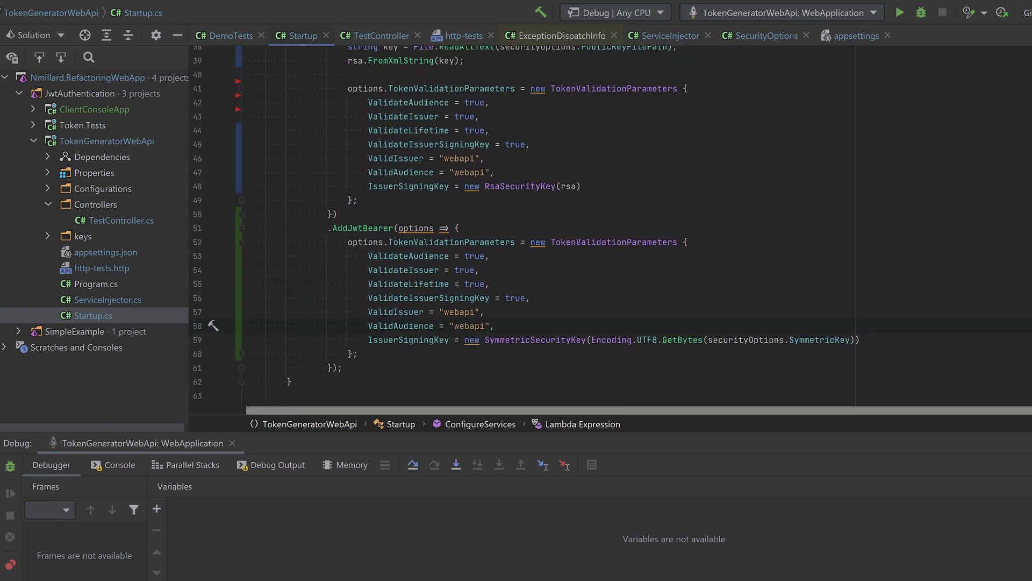
key("alt+5")
scroll(610, 291, "up", 2)
scroll(611, 291, "up", 1)
scroll(610, 291, "up", 1)
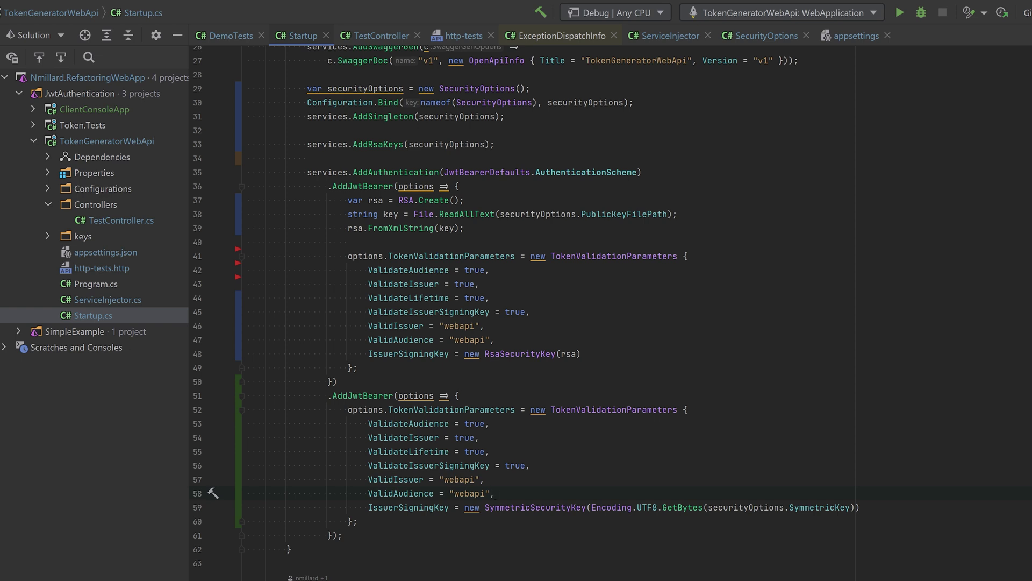
scroll(610, 291, "down", 1)
scroll(611, 291, "down", 1)
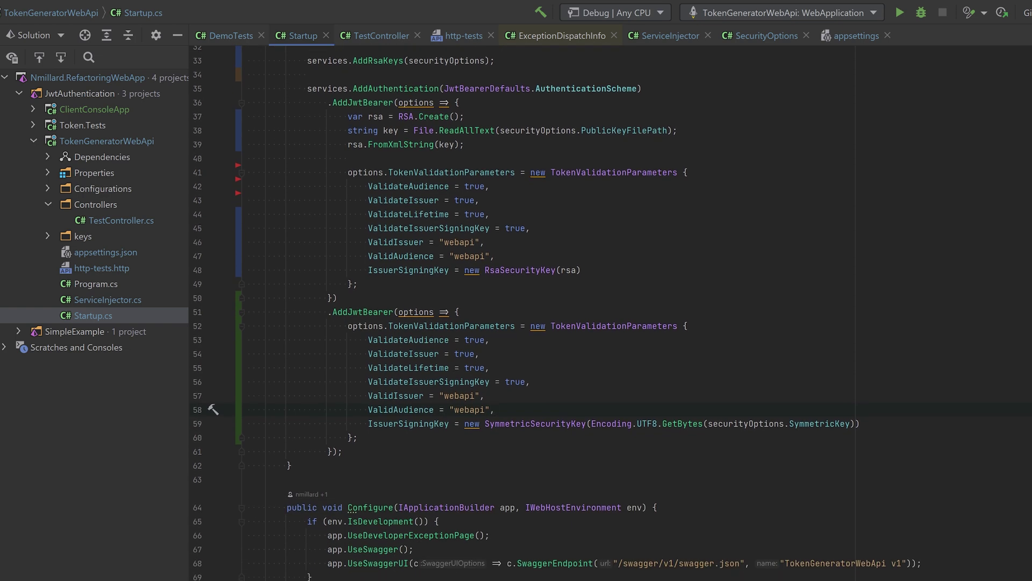
left_click(400, 311)
type(",")
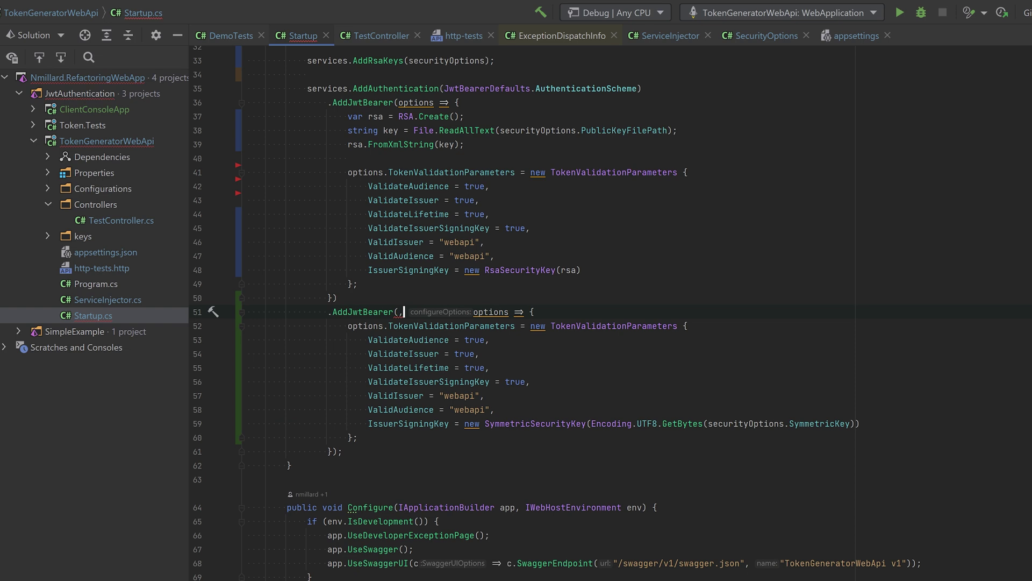
key("Left")
type("\"symm")
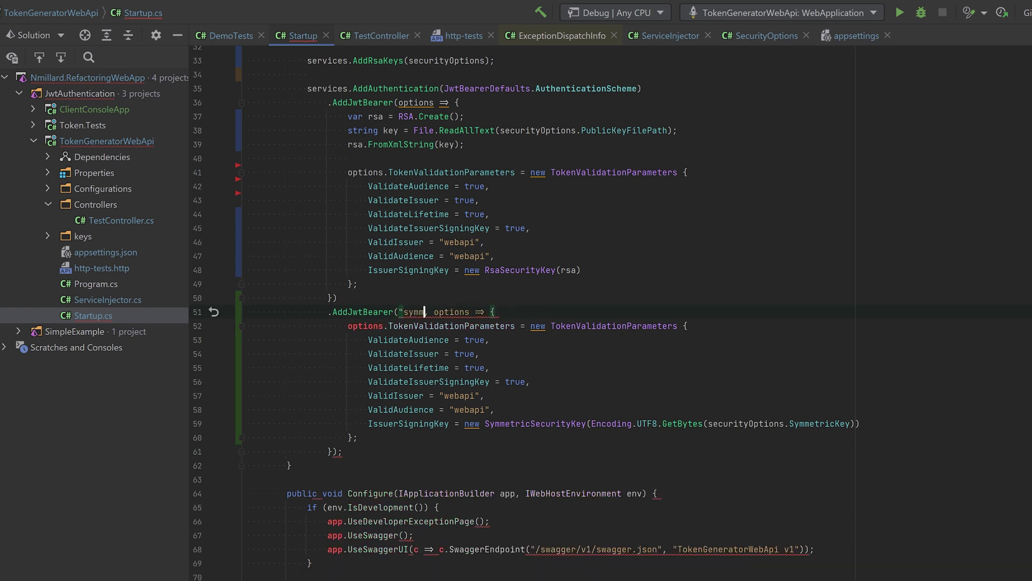
type("\"")
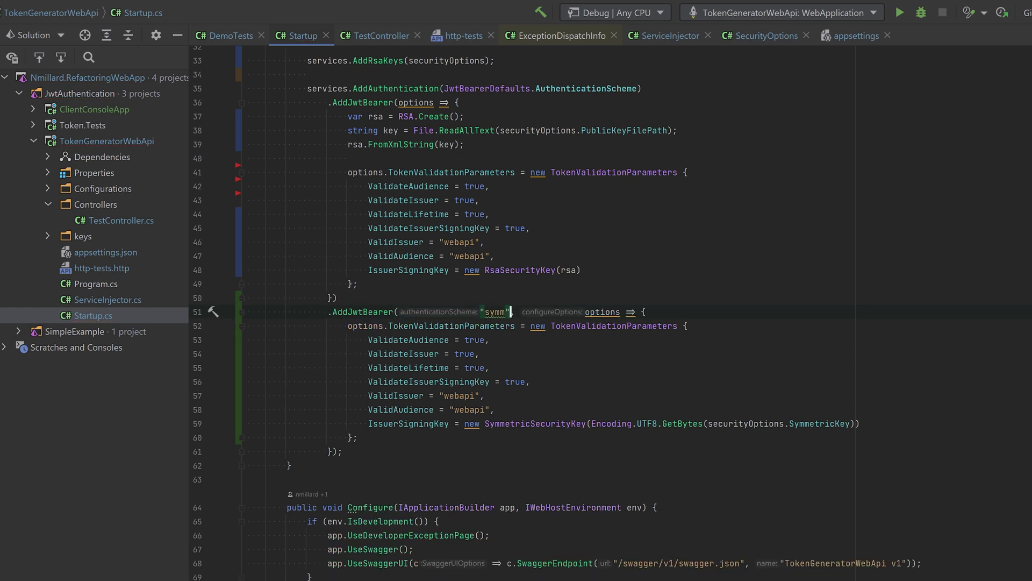
Restrict VerifySymmetric with [Authorize(AuthenticationSchemes = "symm")] and rebuild the web API.
left_click(369, 32)
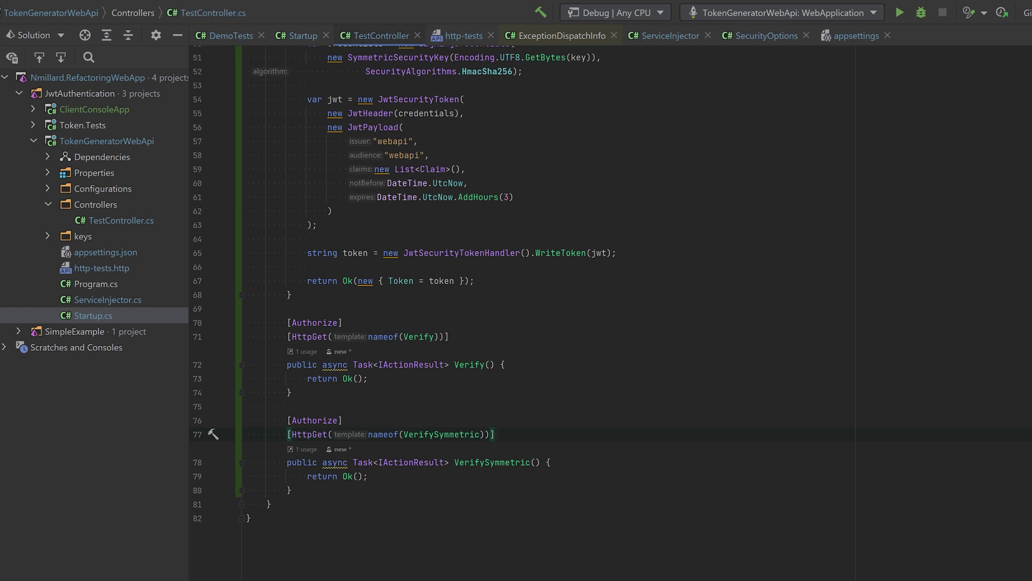
key("Up")
key("End")
key("Left")
type("(")
type("Aut")
key("Return")
type("\"symm")
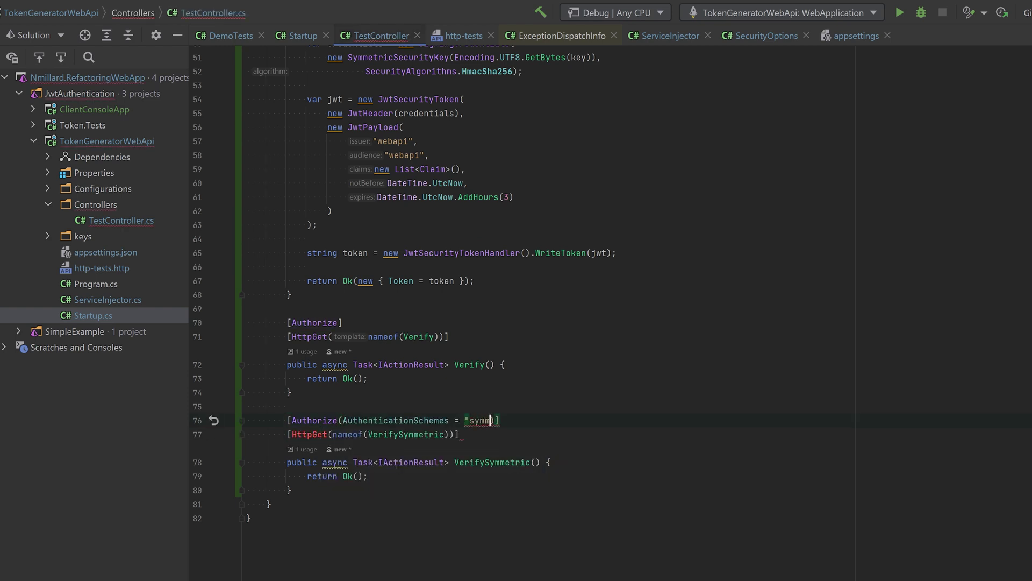
type("\"")
key("ctrl+shift+b")
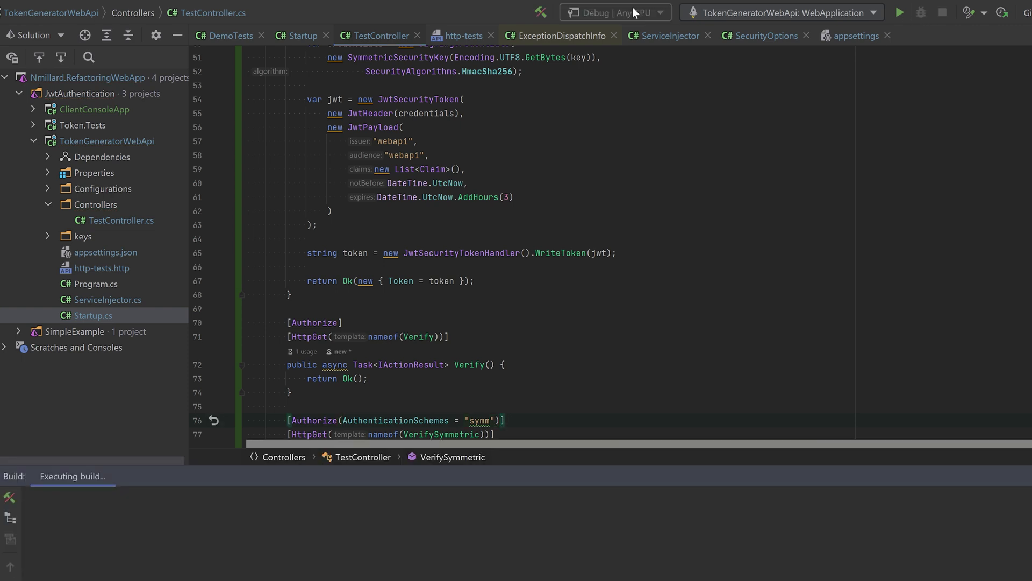
In http-tests.http, duplicate the verify request at the end as verifysymmetric.
left_click(614, 36)
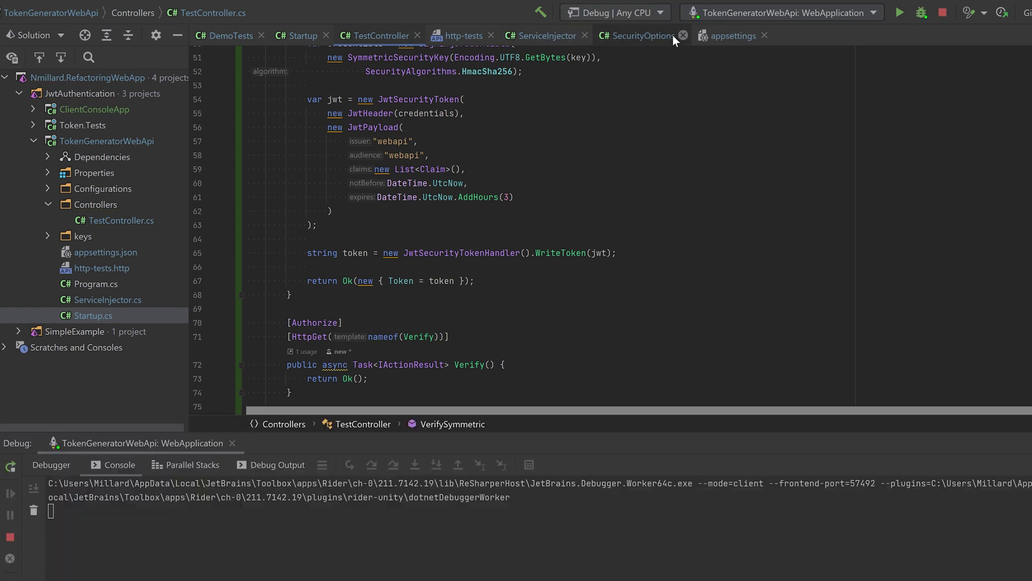
left_click(472, 36)
key("ctrl+c")
key("ctrl+End")
key("ctrl+v")
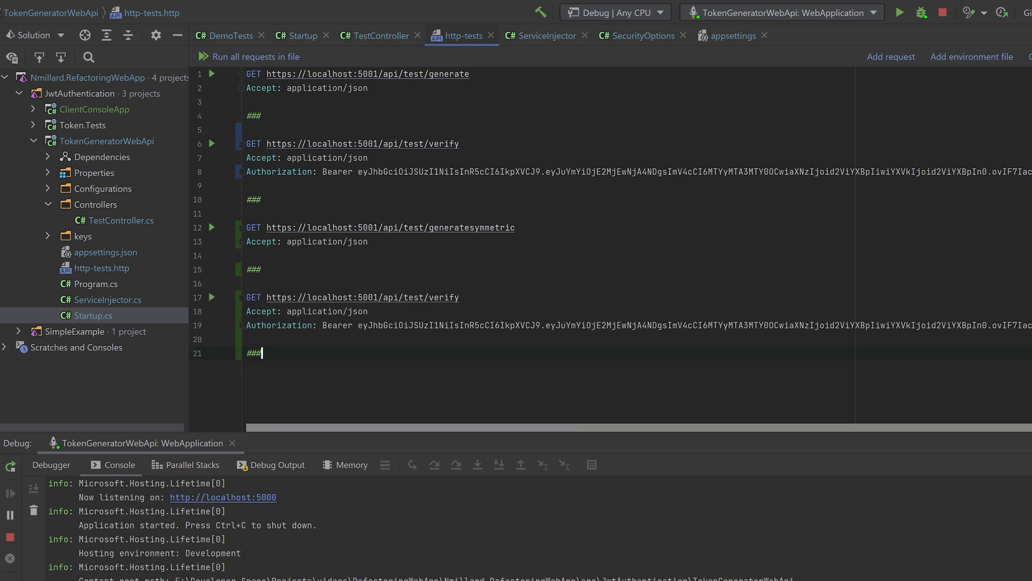
key("Up")
key("Up")
key("Up")
key("End")
type("symmet")
type("ric")
Run the generatesymmetric request and select the returned symmetric token.
left_click(433, 228)
key("alt+Return")
key("Return")
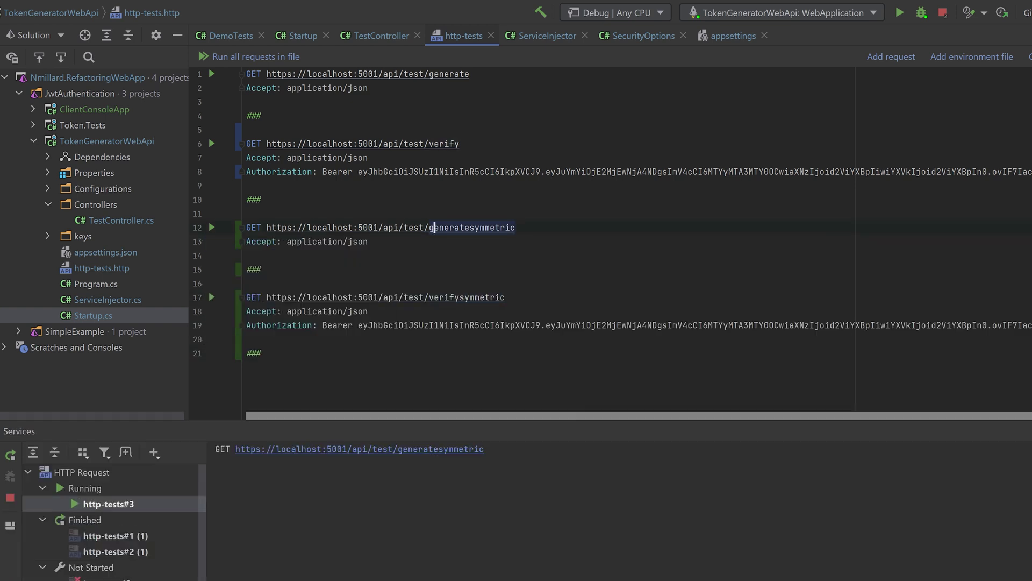
left_click(276, 549)
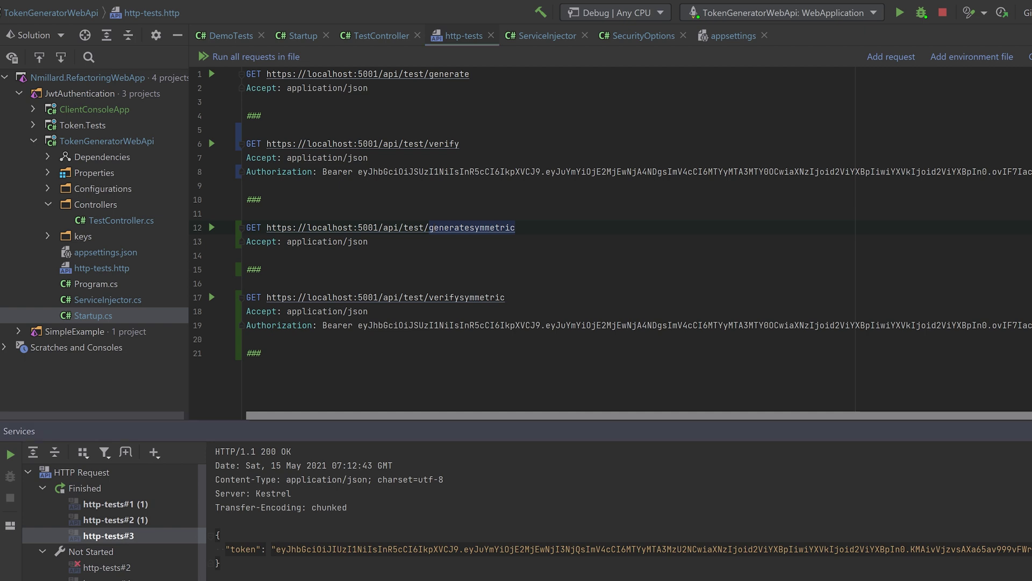
Replace the verifysymmetric Bearer token with the new token and run the request.
left_click(357, 325)
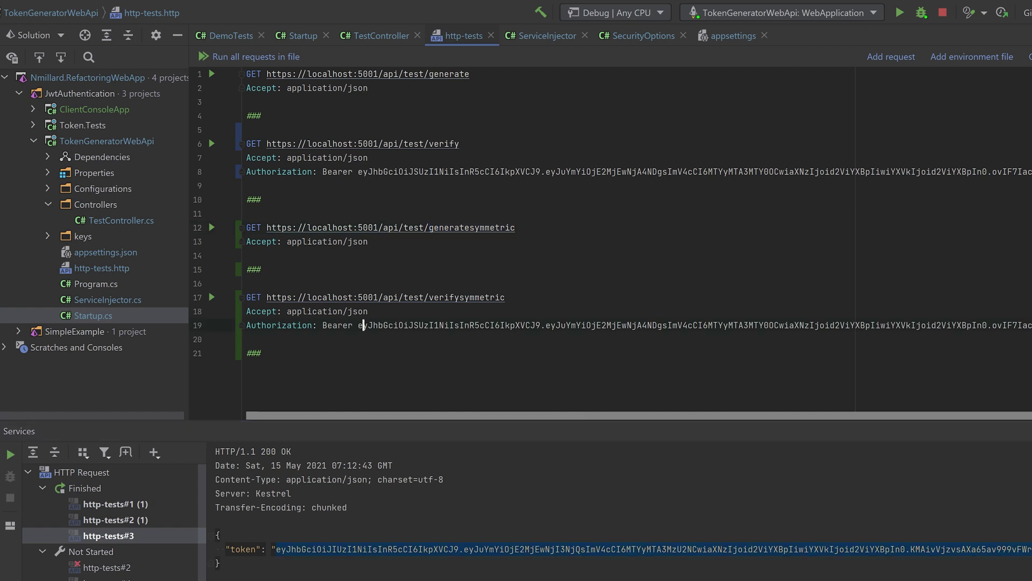
key("shift+End")
key("ctrl+v")
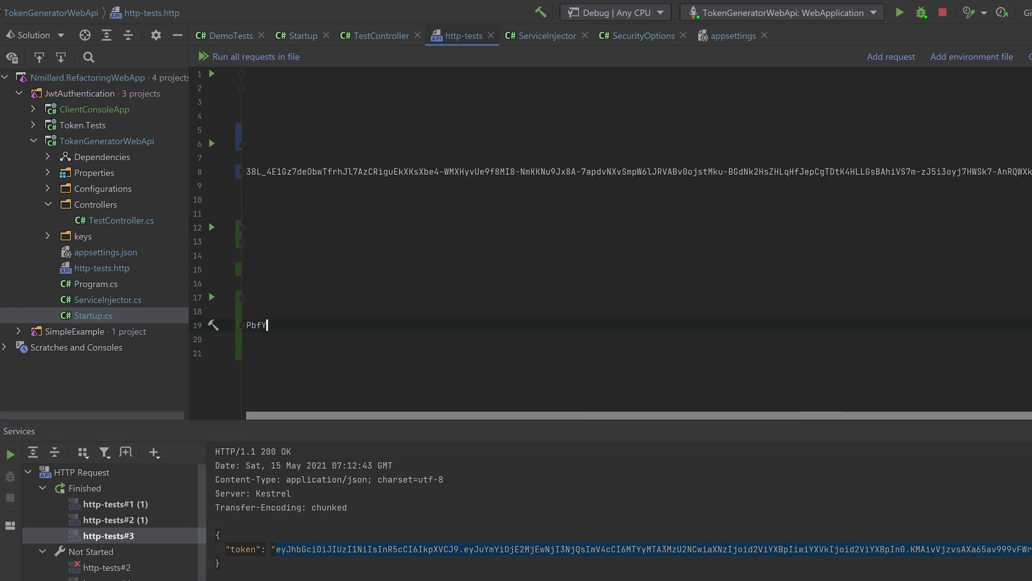
key("Home")
key("Up")
key("Up")
key("alt+Return")
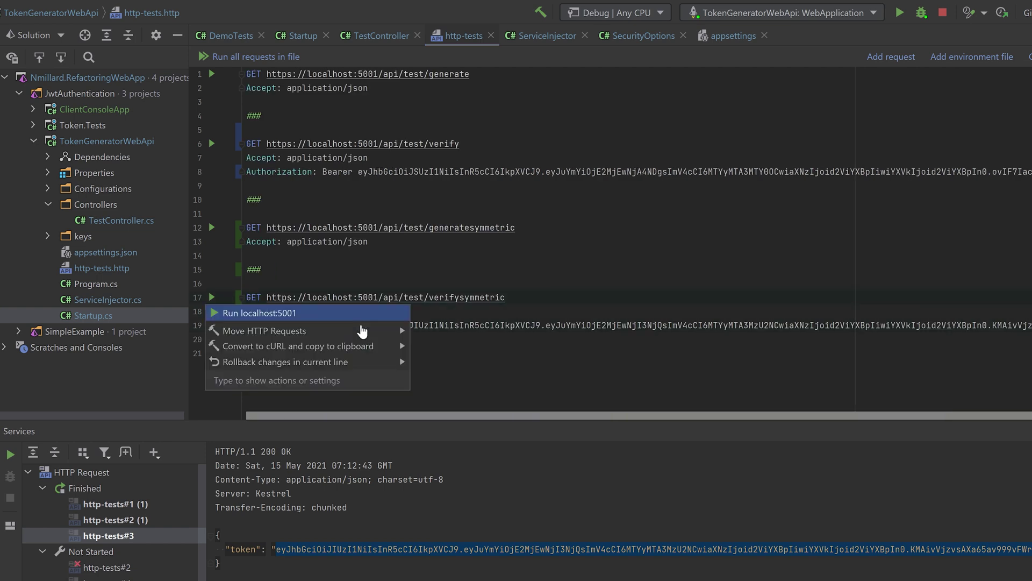
key("Return")
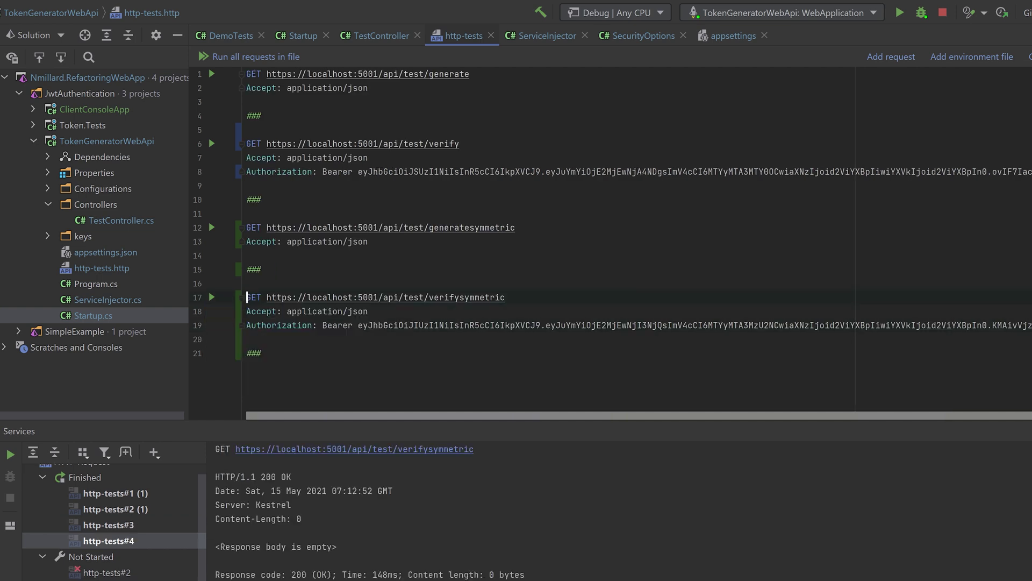
Return to TestController and hide the request results panel.
left_click(382, 35)
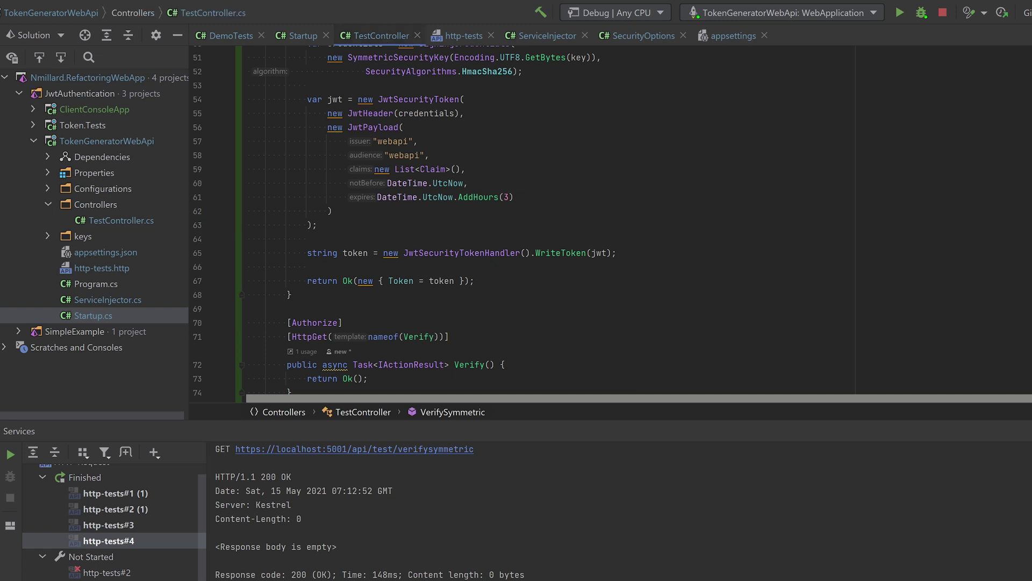
key("shift+Escape")
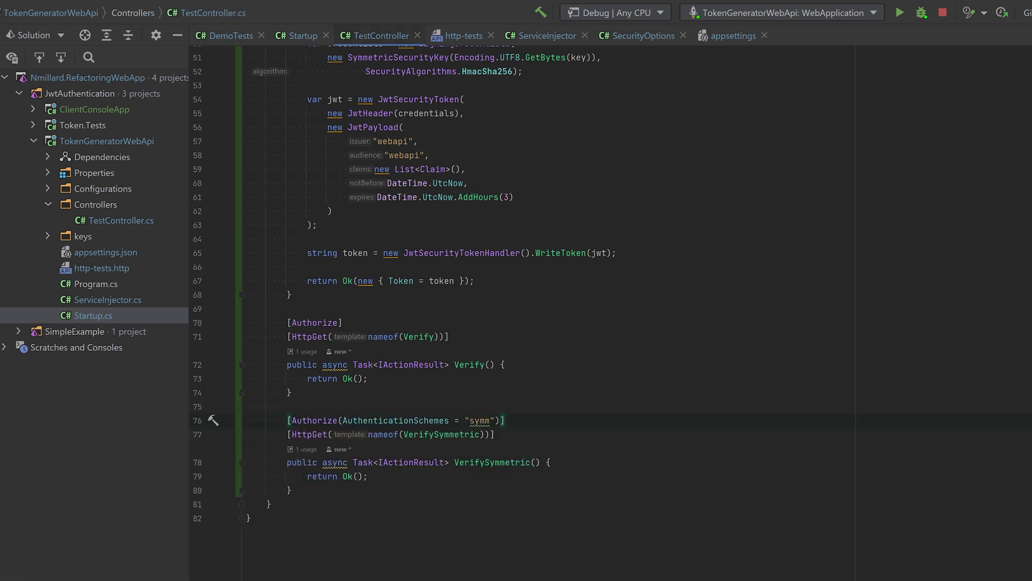
scroll(402, 302, "up", 2)
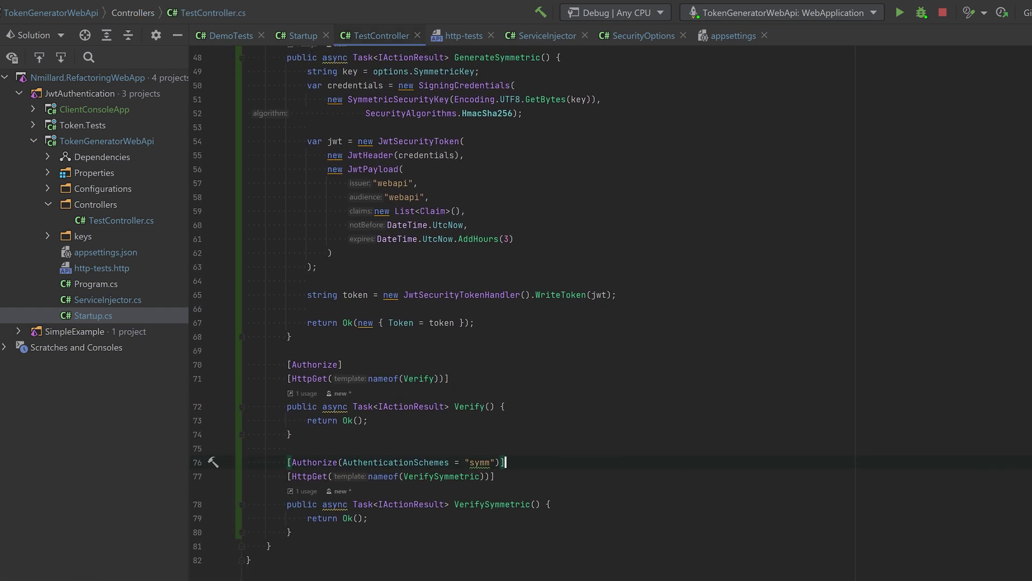